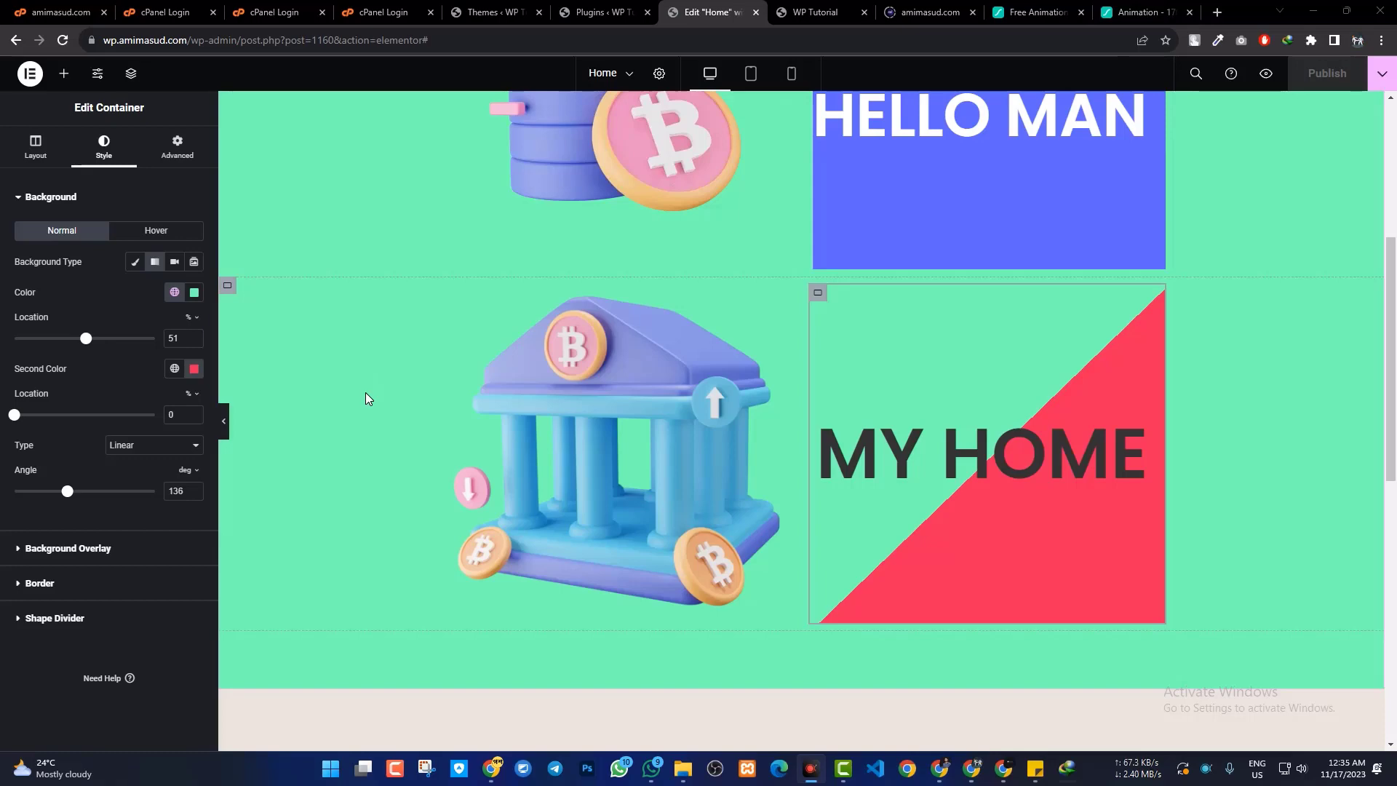
# Review the home page's banner sections in the editor and in the live site preview
pyautogui.scroll(5, 237, 440)
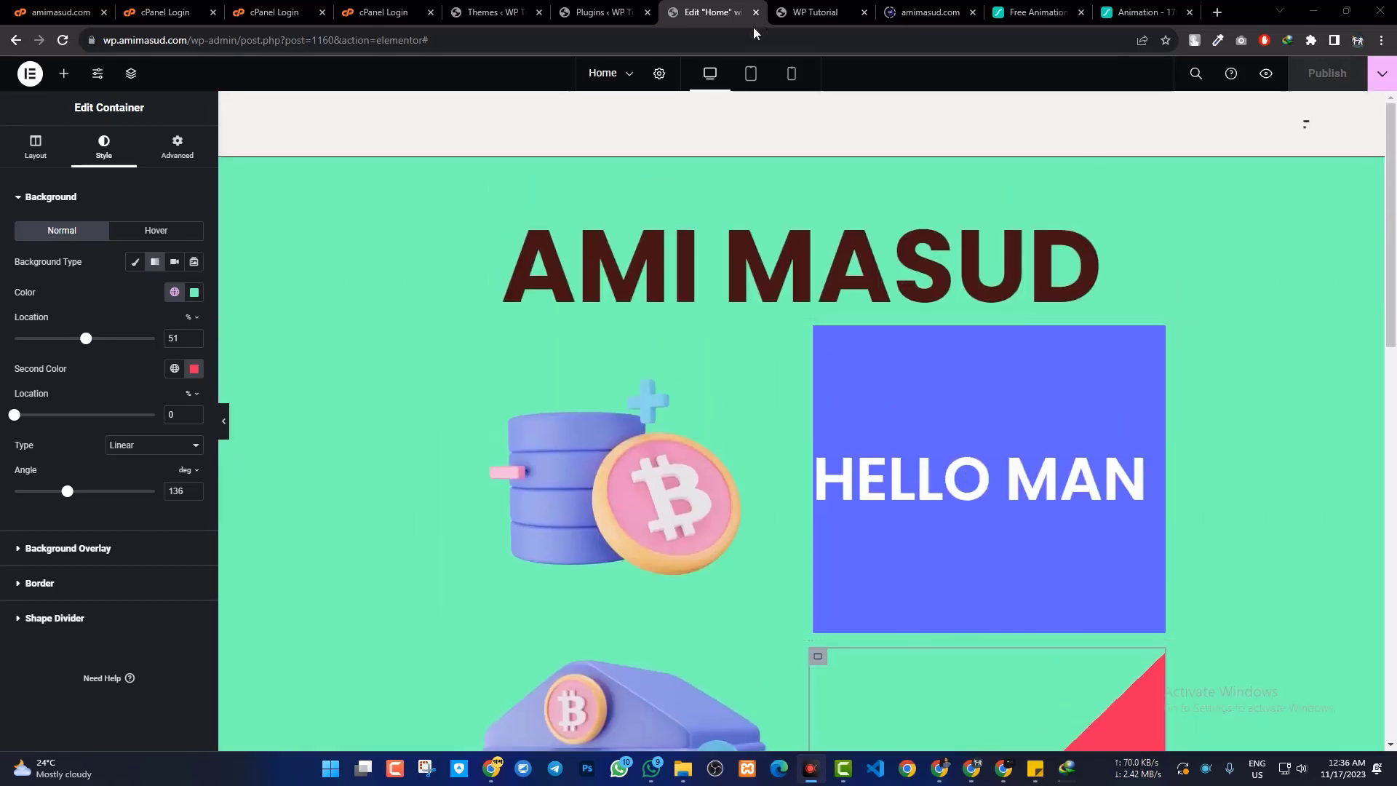
pyautogui.click(822, 11)
pyautogui.scroll(-2, 147, 404)
pyautogui.scroll(-10, 148, 410)
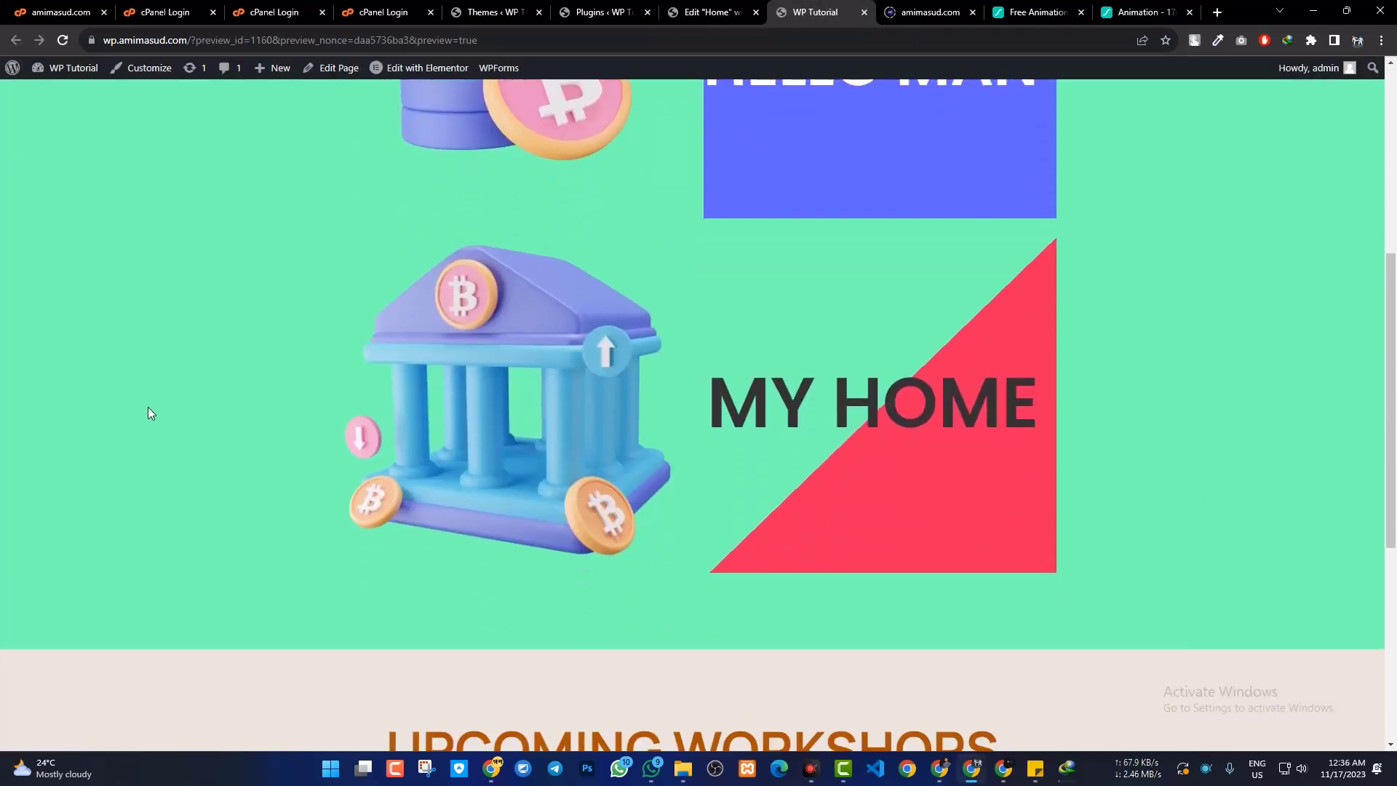
pyautogui.scroll(10, 151, 415)
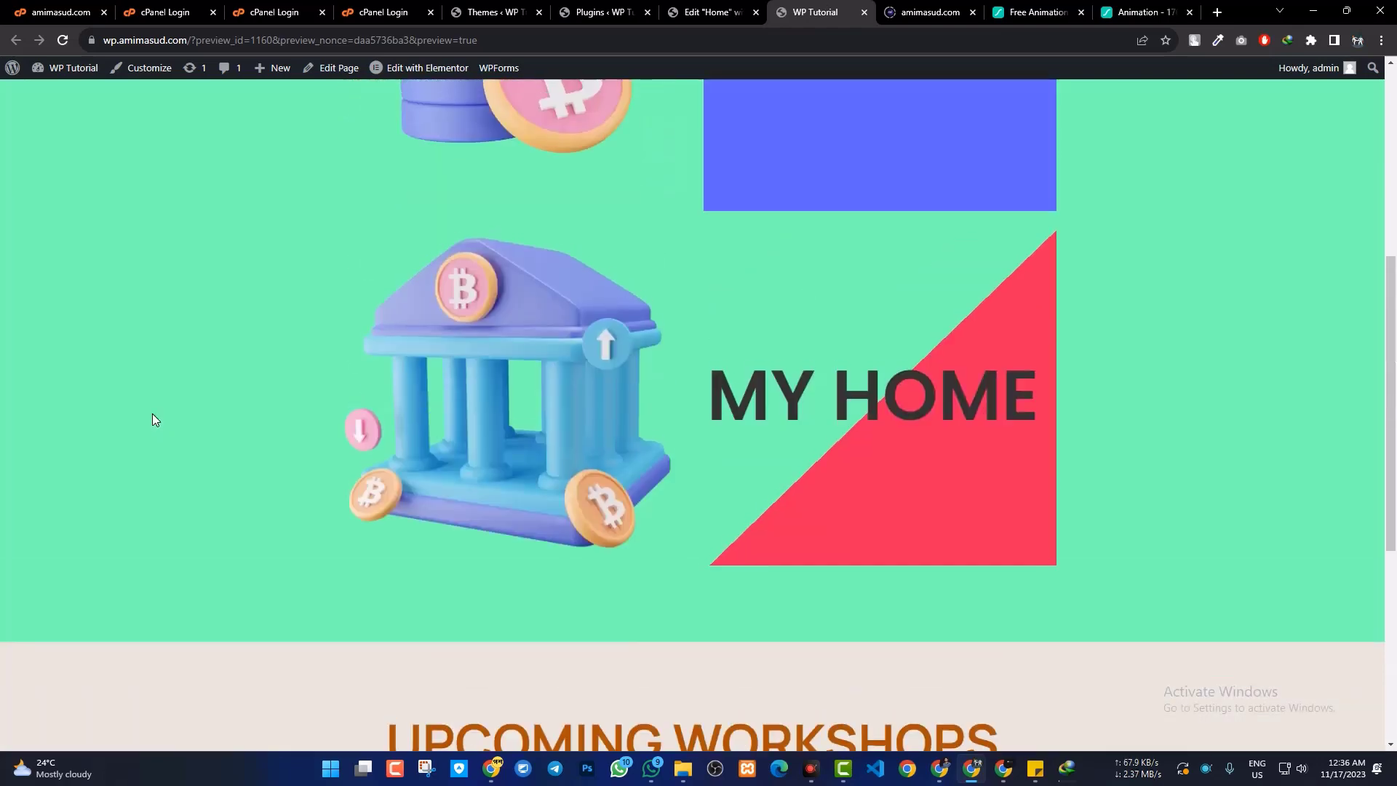
# In the page editor, give the large top heading a Fade In entrance animation in its motion effects
pyautogui.click(685, 8)
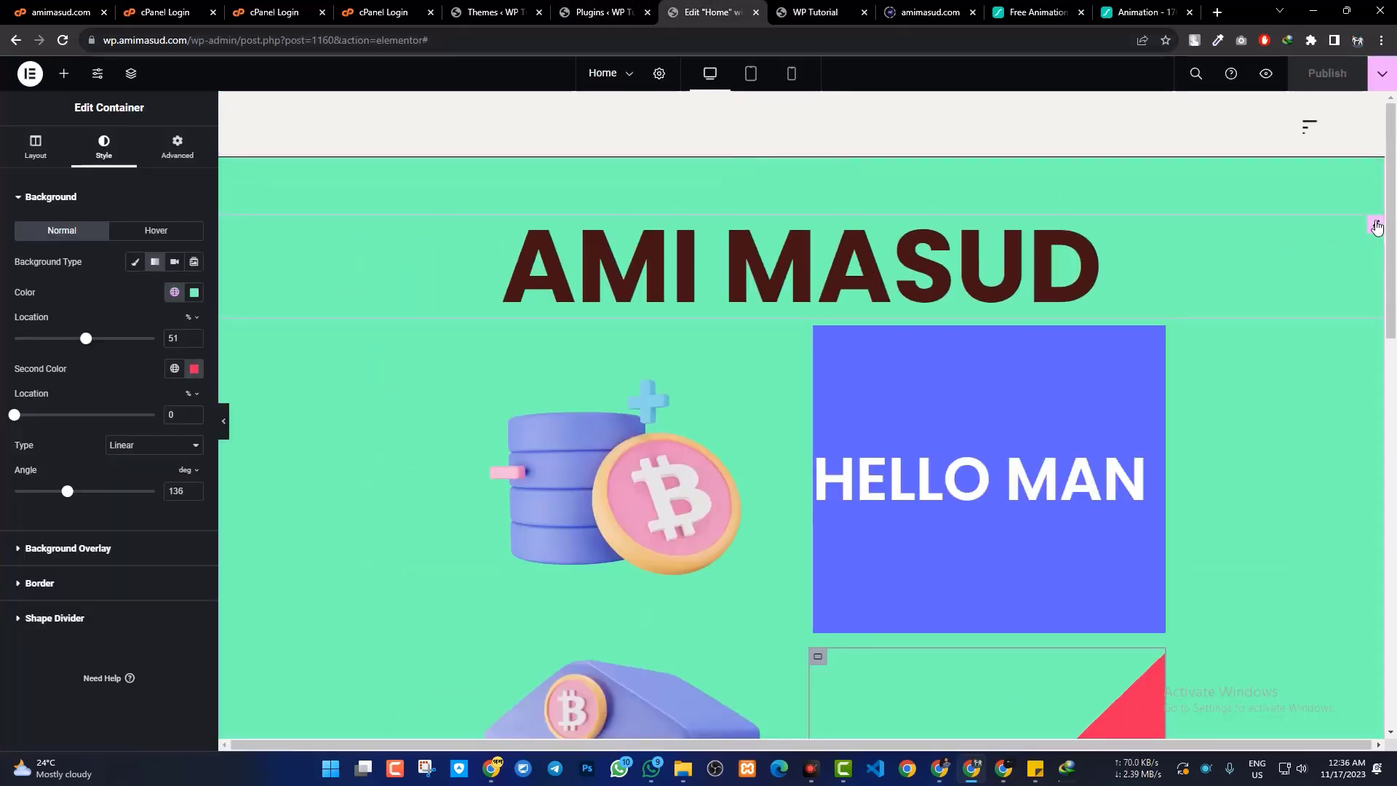
pyautogui.click(1377, 225)
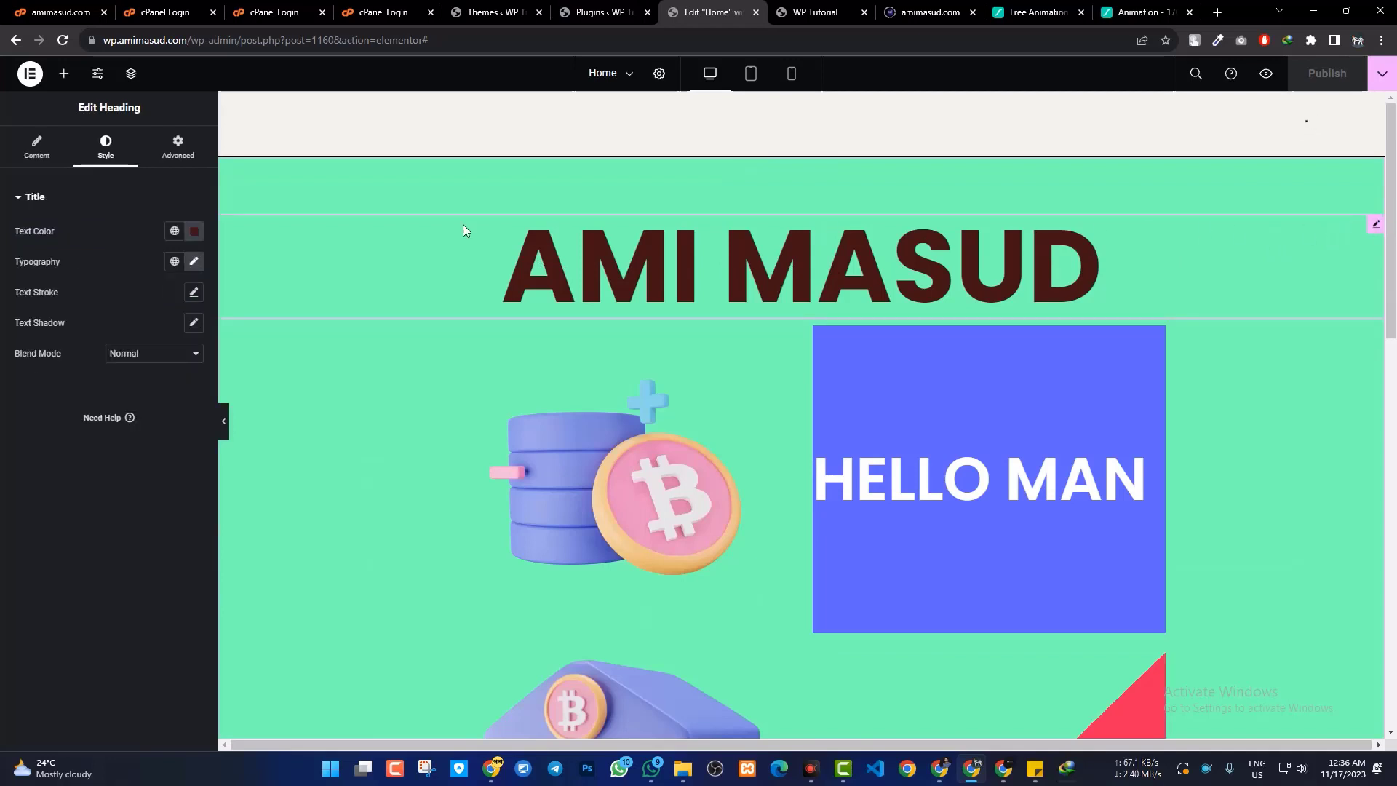
pyautogui.click(177, 145)
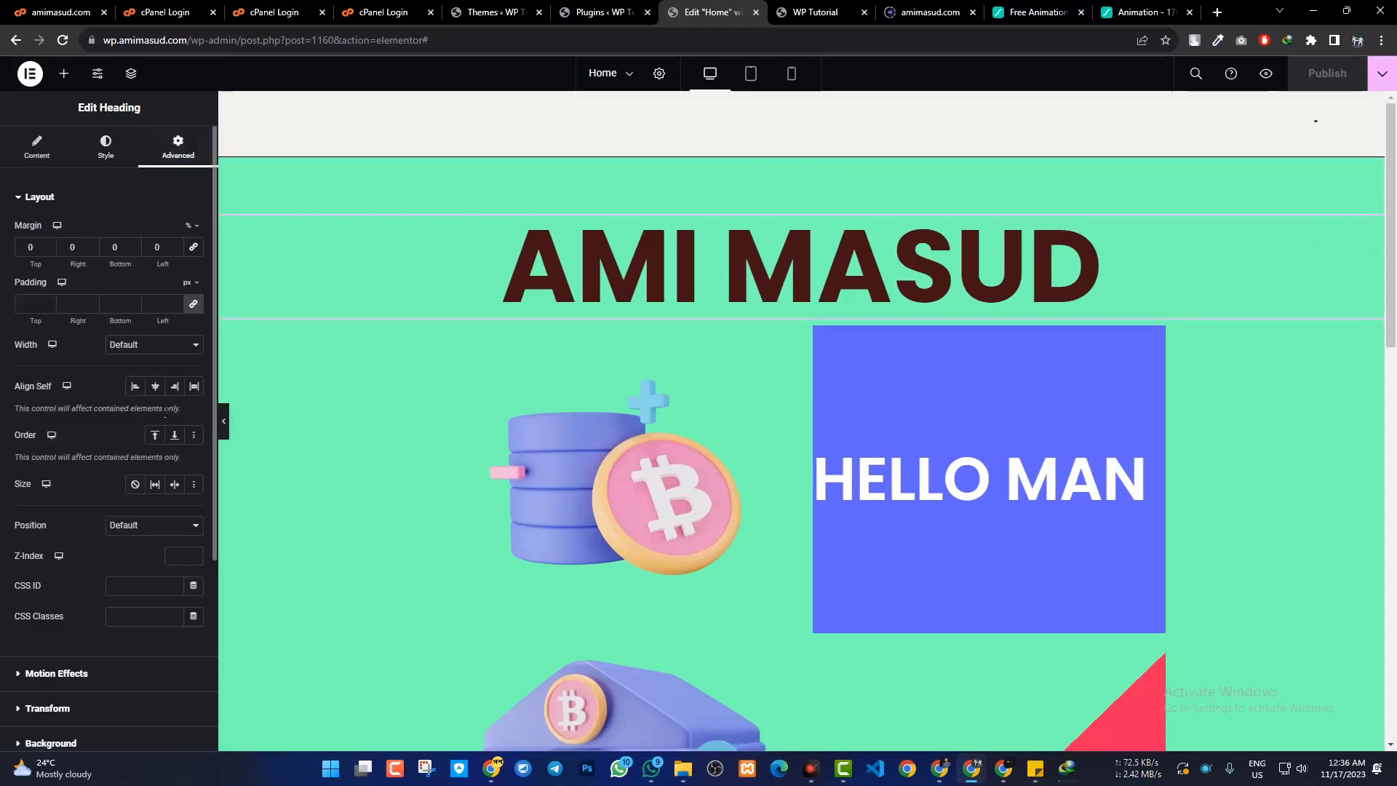
pyautogui.scroll(-4, 165, 412)
pyautogui.click(56, 400)
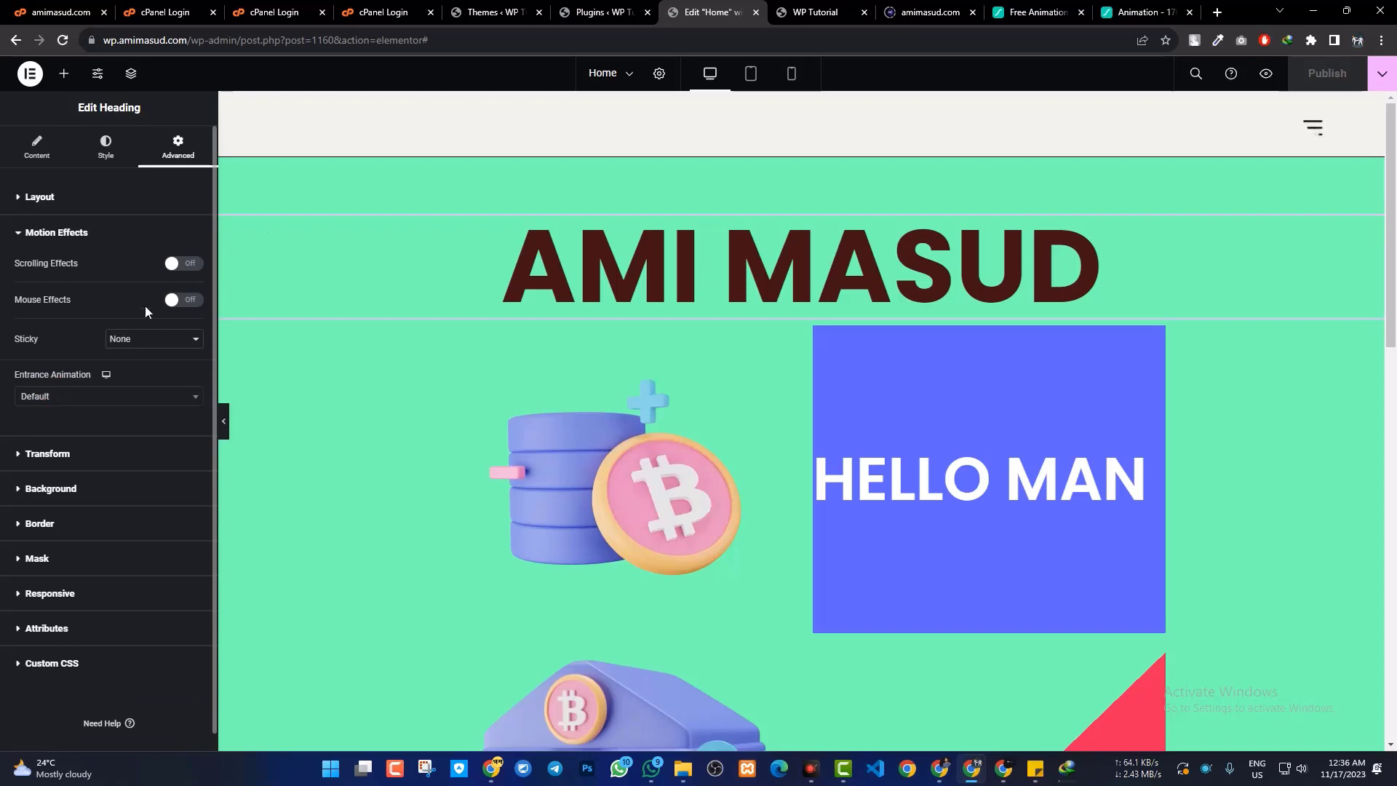
pyautogui.click(46, 398)
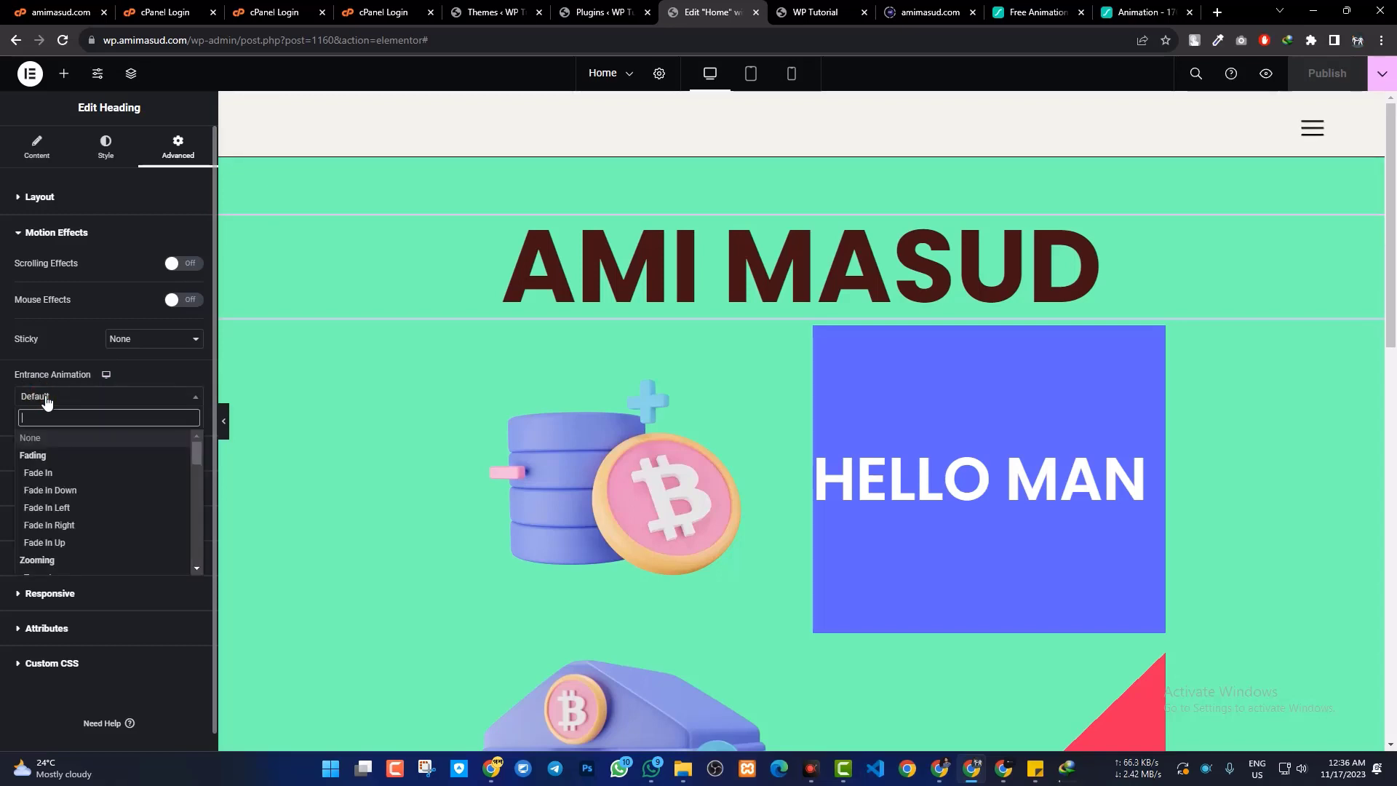
pyautogui.click(45, 473)
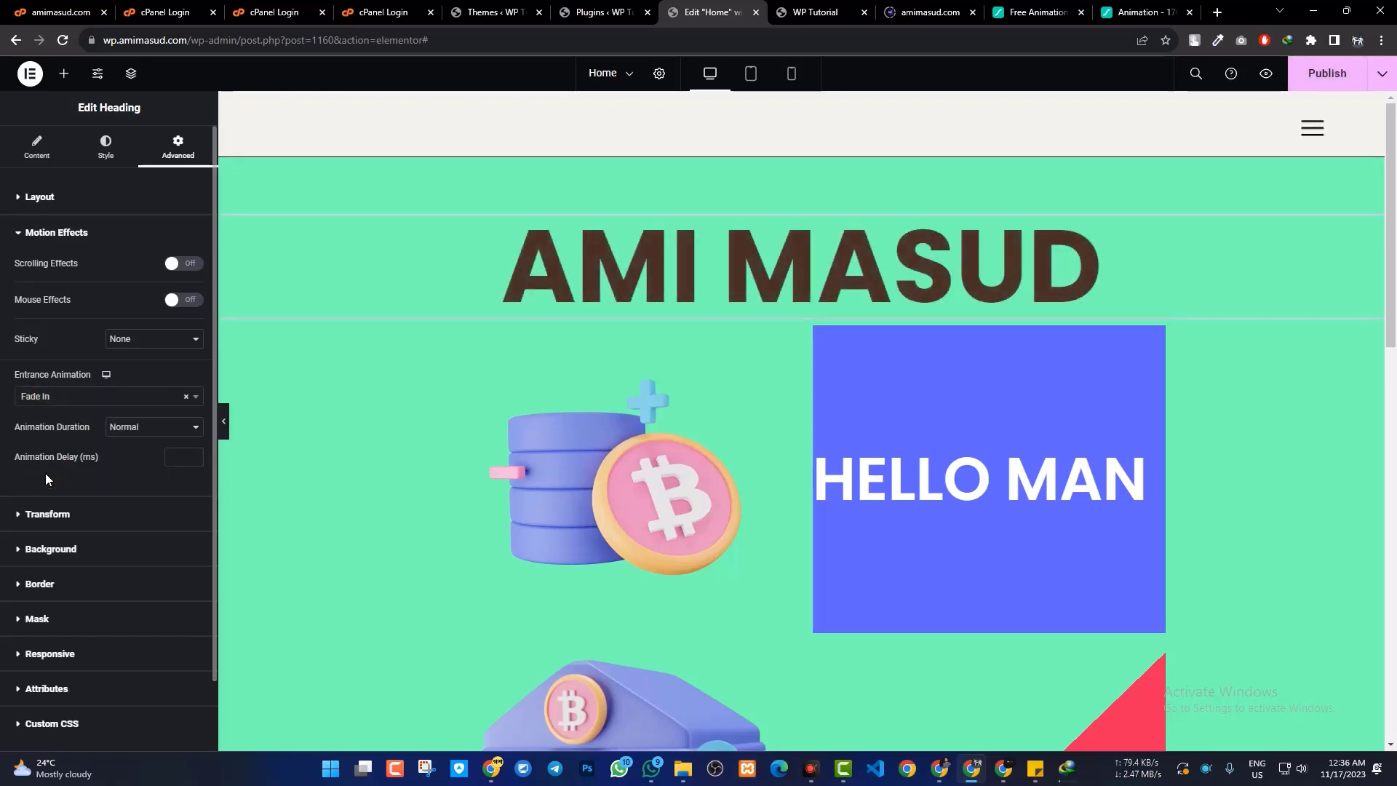
# Try the Fade In Down entrance animation on the top heading
pyautogui.click(58, 399)
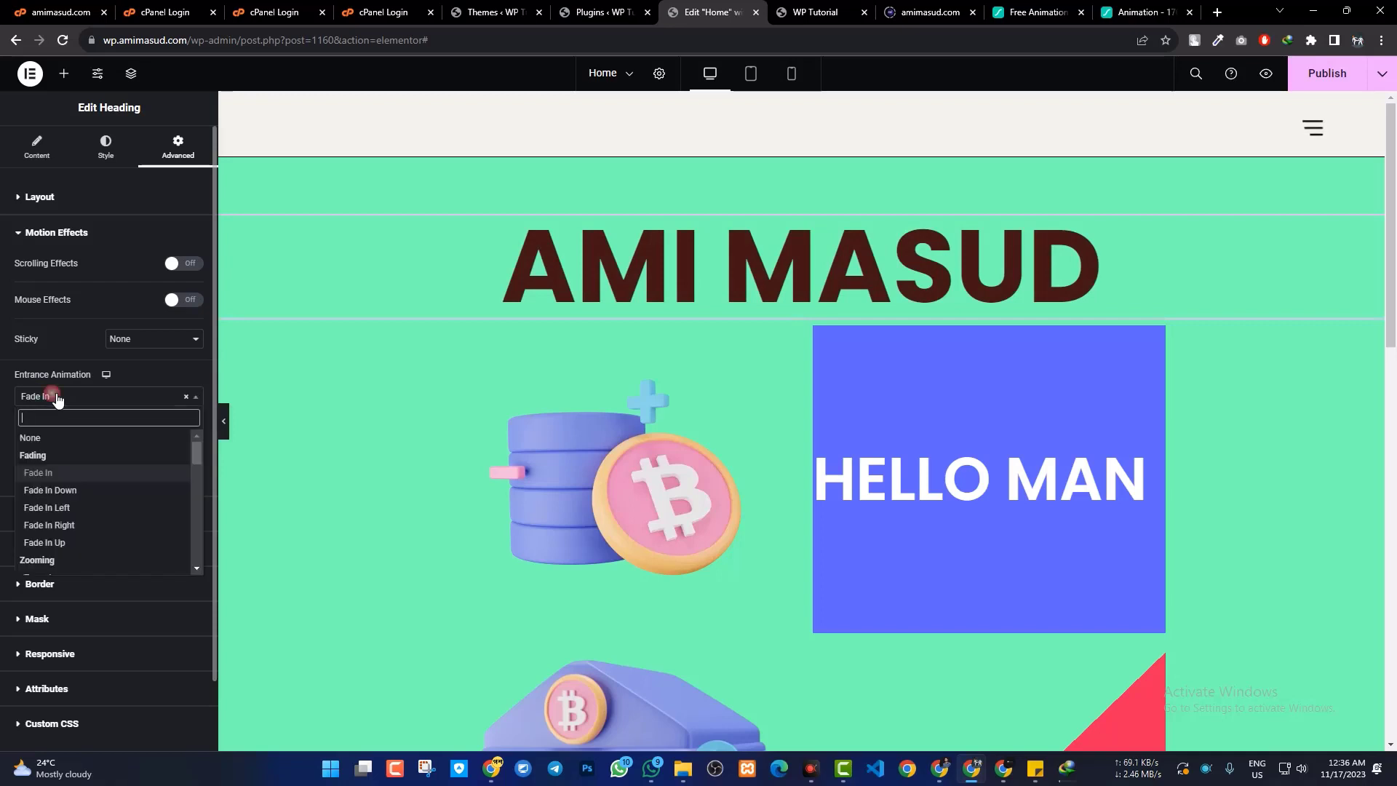
pyautogui.click(58, 500)
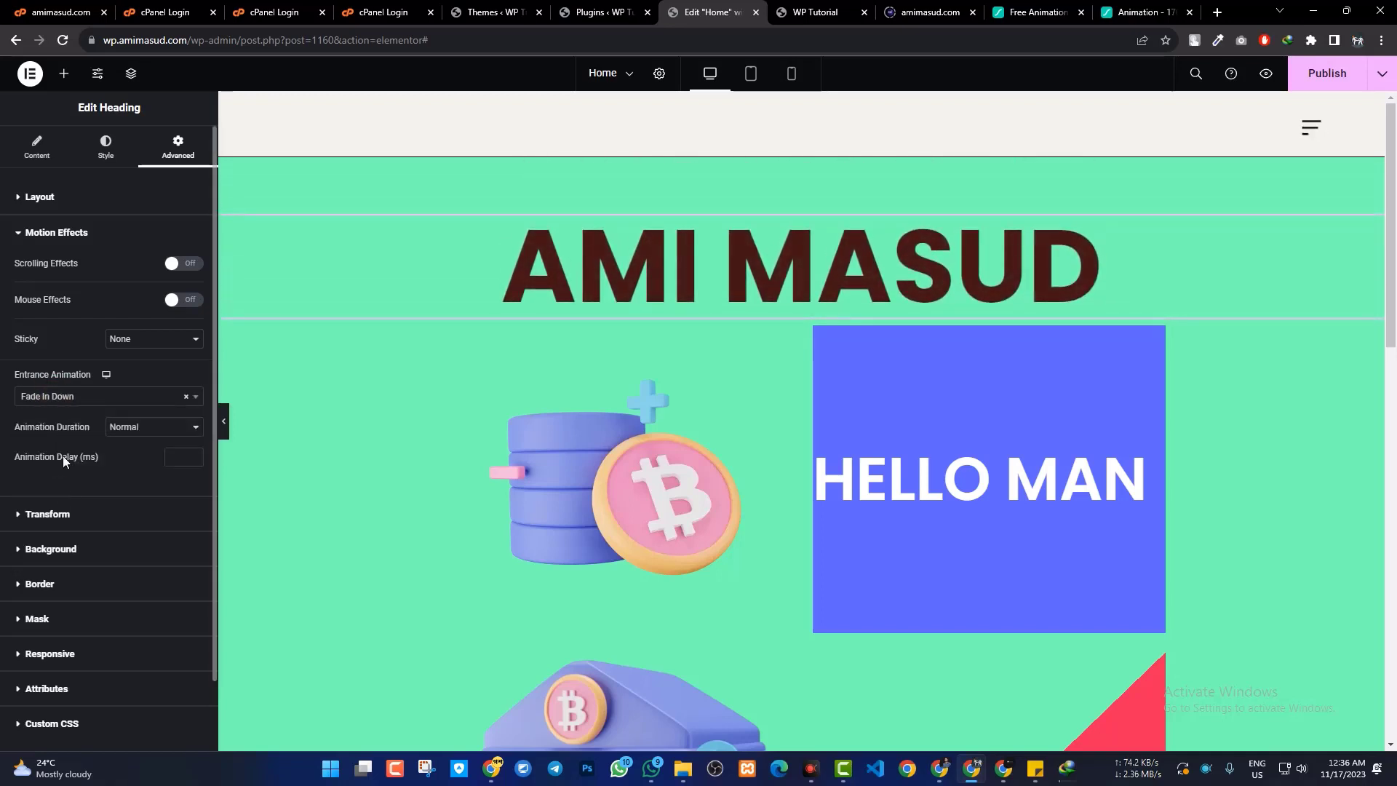
pyautogui.click(75, 396)
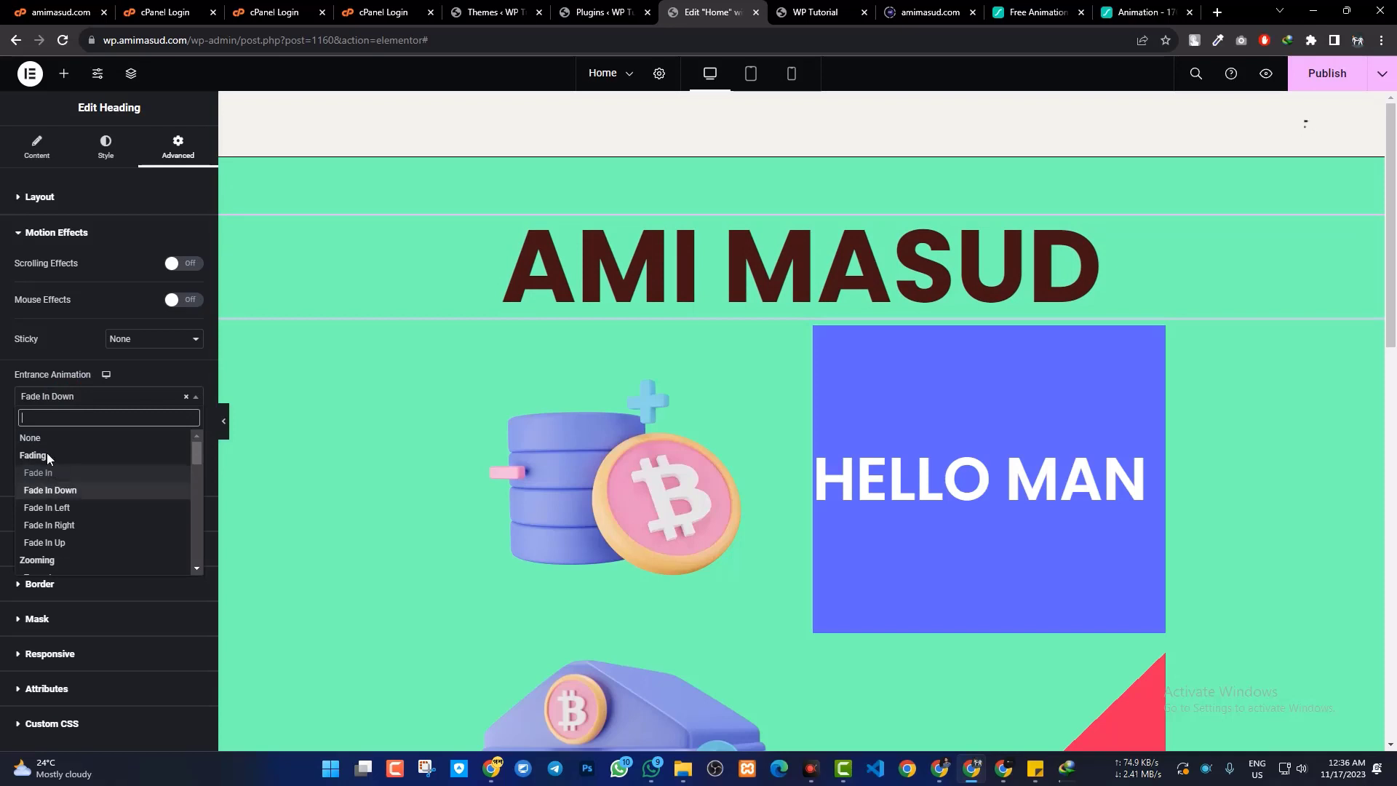
pyautogui.click(51, 491)
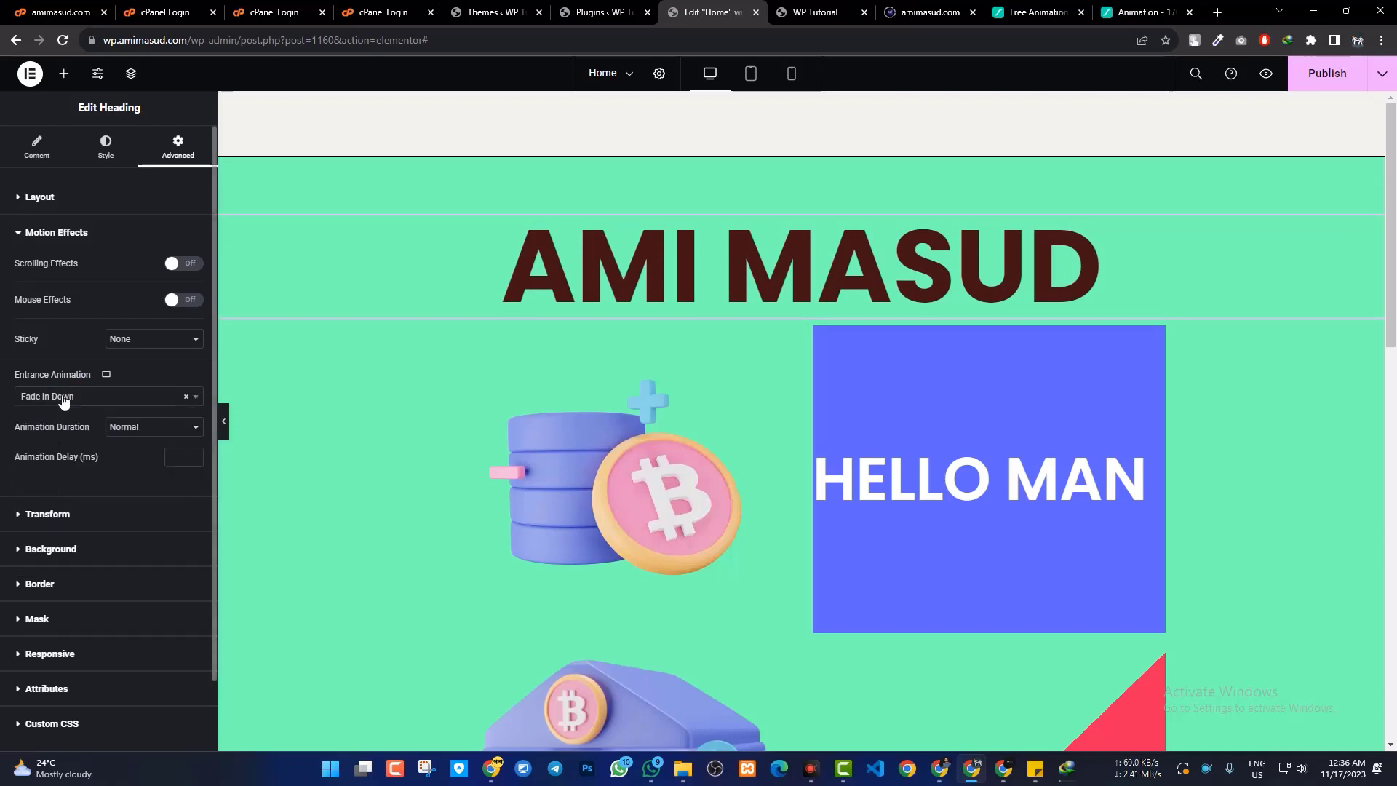
# Change the top heading's entrance animation to Fade In Left with a Slow duration
pyautogui.click(63, 399)
pyautogui.click(53, 508)
pyautogui.click(146, 430)
pyautogui.click(133, 443)
# Try animation delays of 6000 ms and 1000 ms on the top heading
pyautogui.click(177, 457)
pyautogui.write('6000')
pyautogui.click(140, 462)
pyautogui.write('1000')
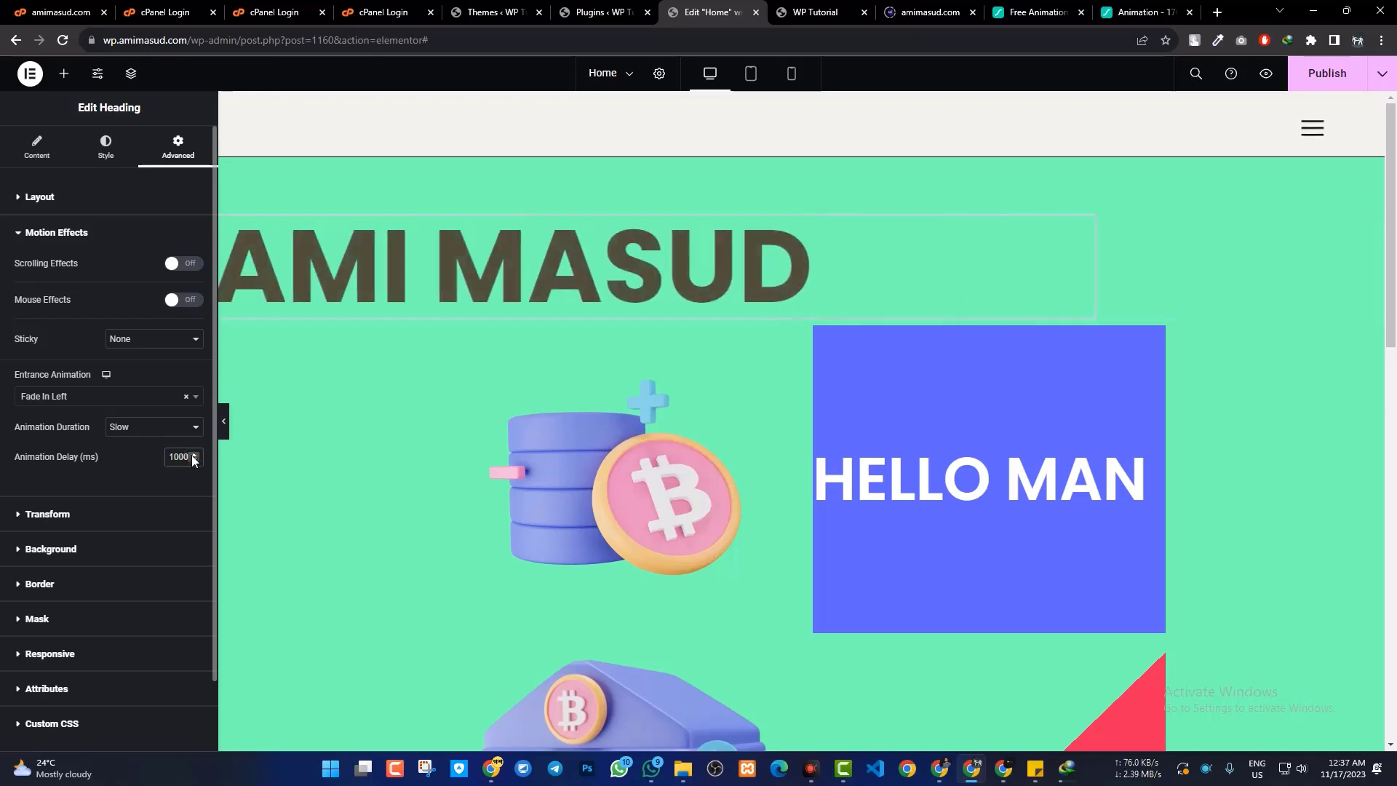
# Publish the page with a 7000 ms animation delay on the top heading and check it in the live preview
pyautogui.click(193, 454)
pyautogui.click(194, 454)
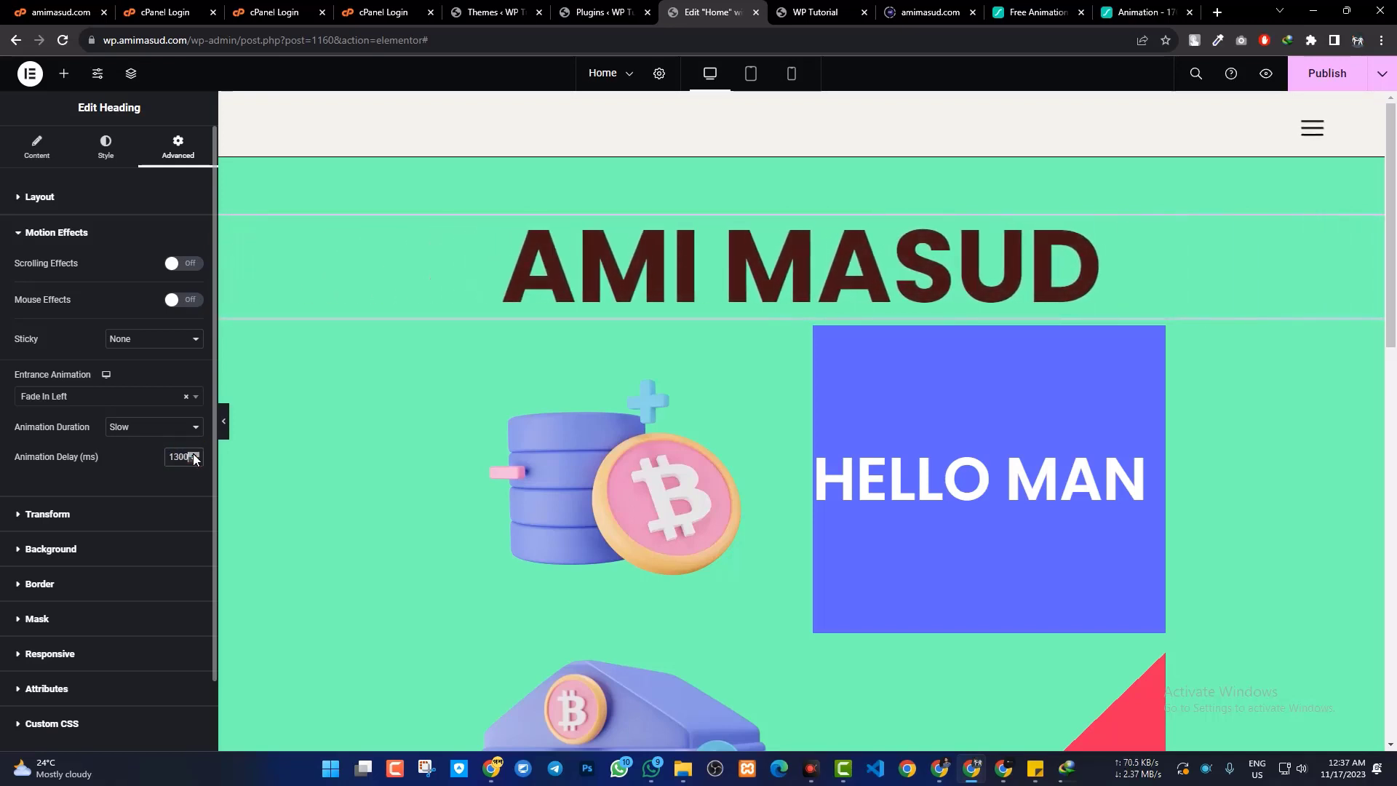
pyautogui.moveTo(193, 454); pyautogui.dragTo(194, 455)
pyautogui.click(194, 454)
pyautogui.click(1332, 73)
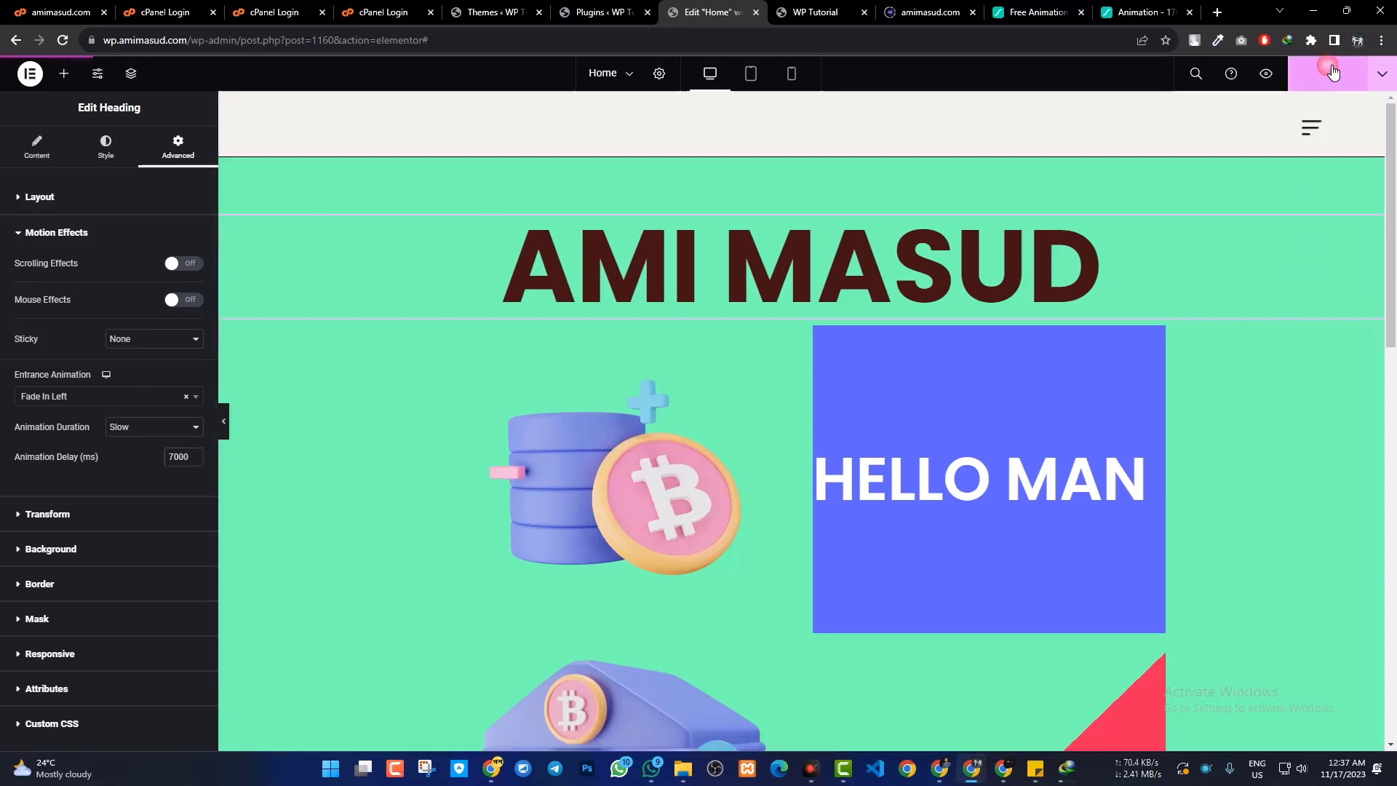
pyautogui.click(795, 9)
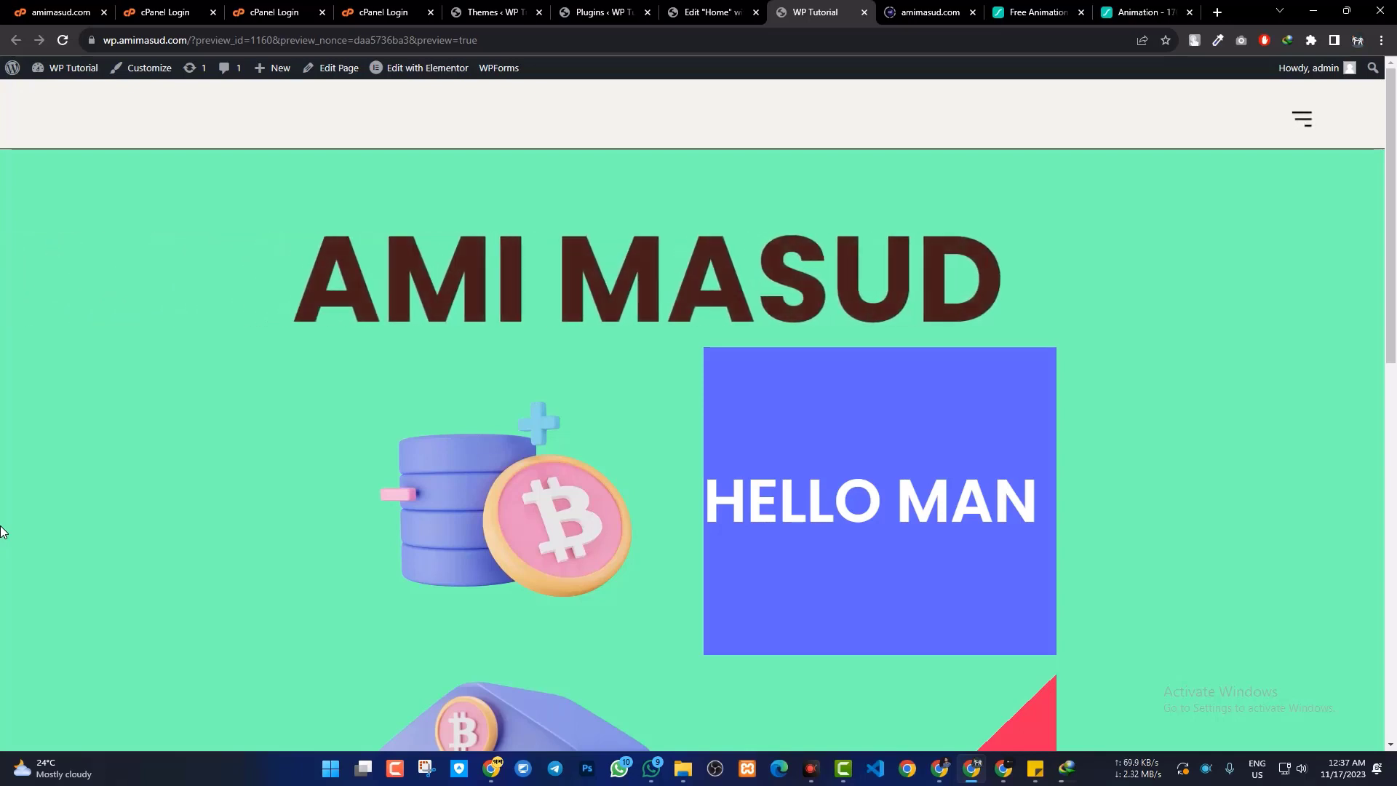
# Republish the page with the top heading's animation delay at 1000 ms and check it in the live preview
pyautogui.click(702, 13)
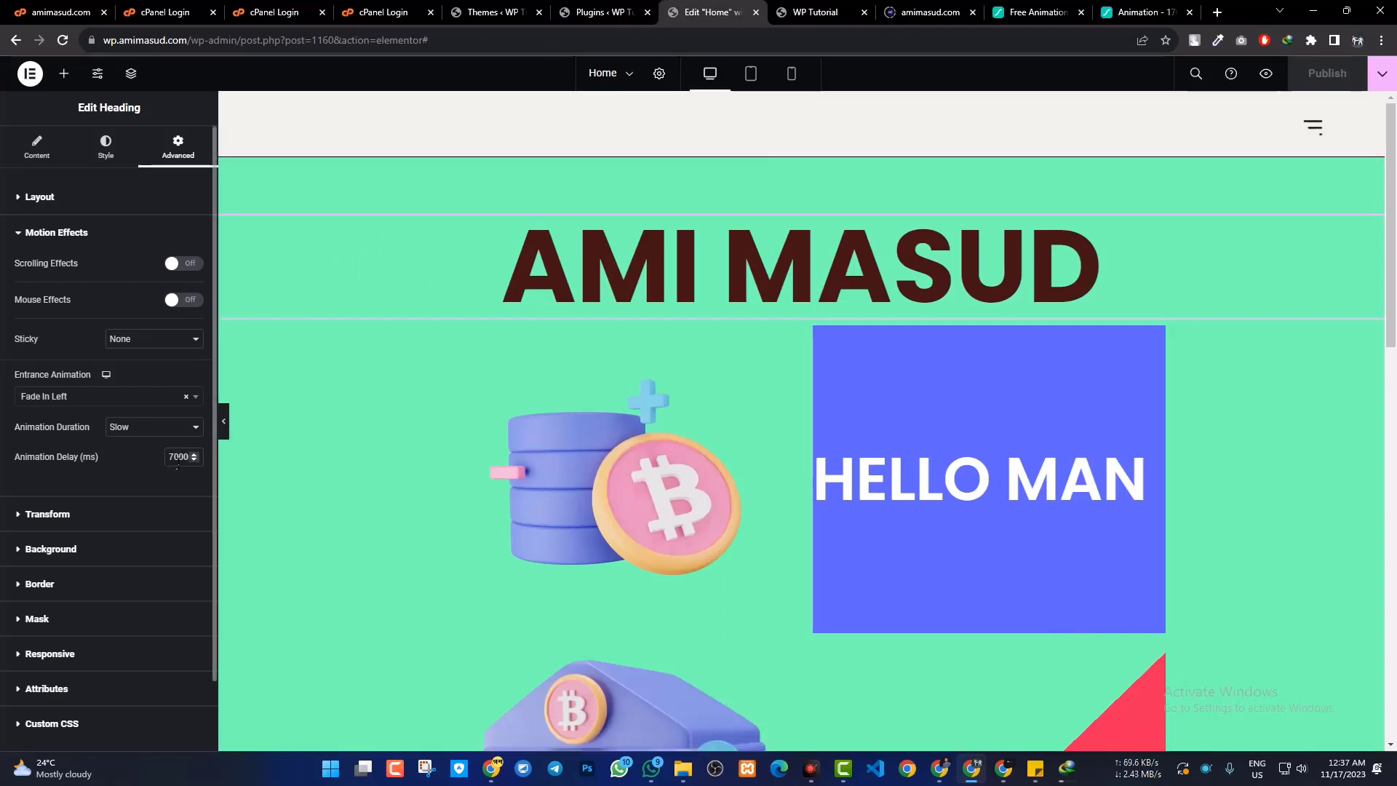
pyautogui.write('1')
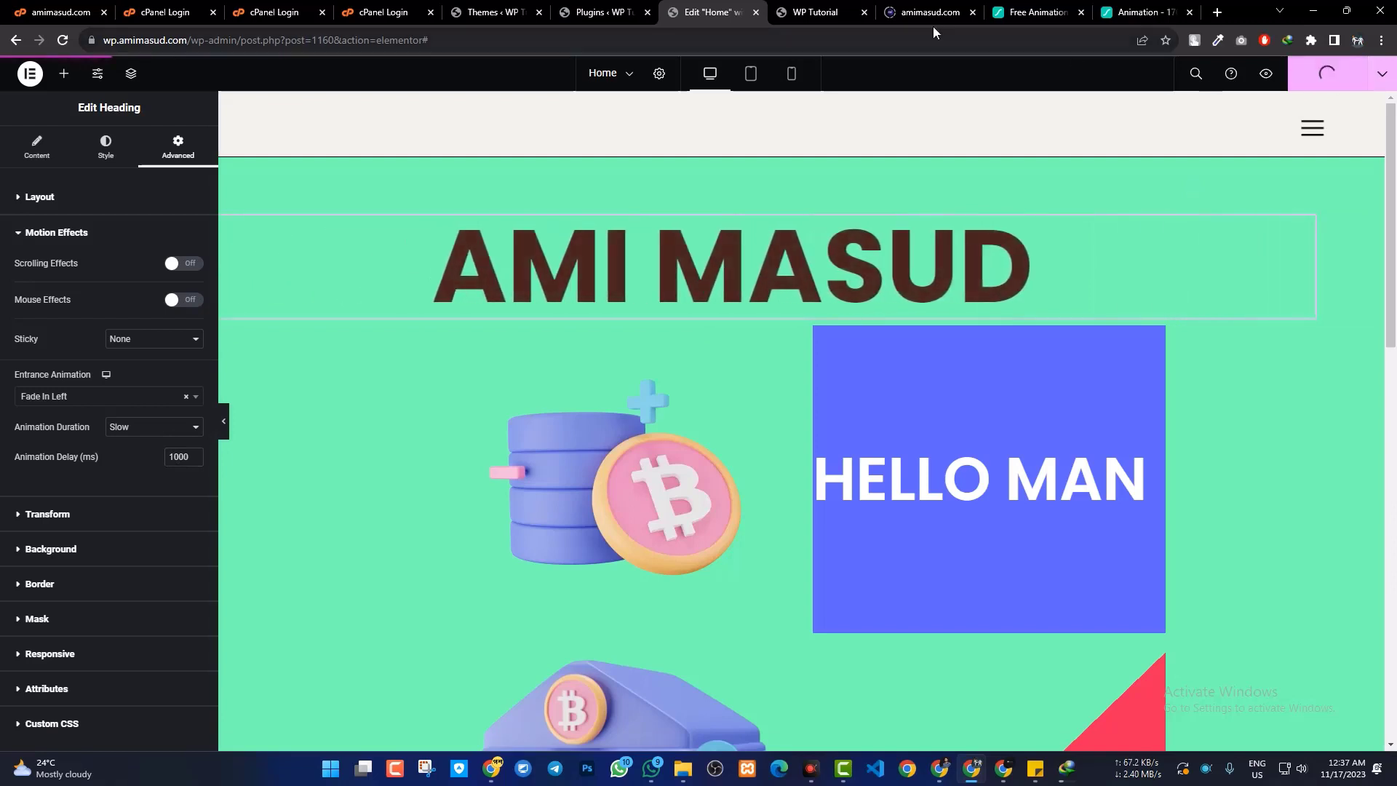
pyautogui.click(815, 13)
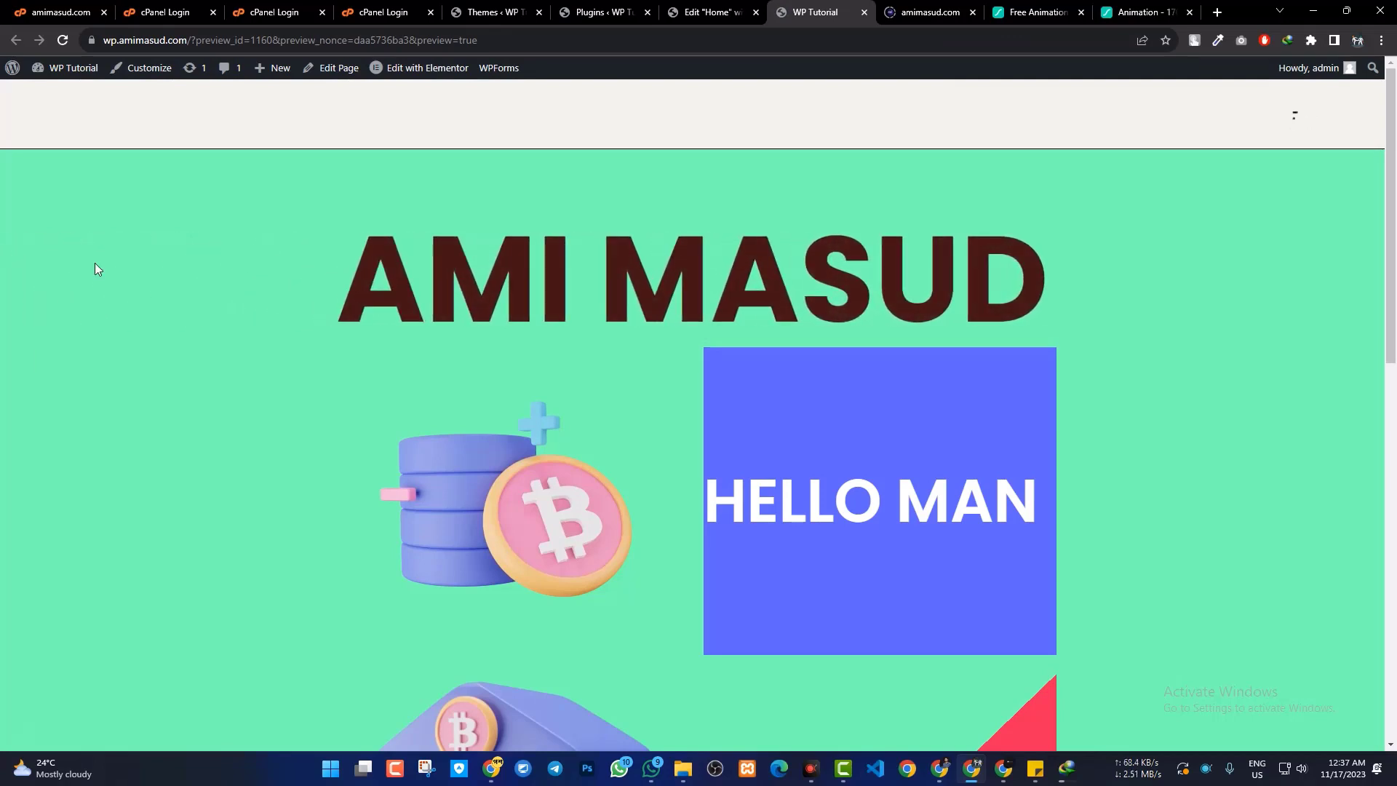
# In the page editor, give the Bitcoin coin-stack image a Zoom In entrance animation
pyautogui.click(712, 13)
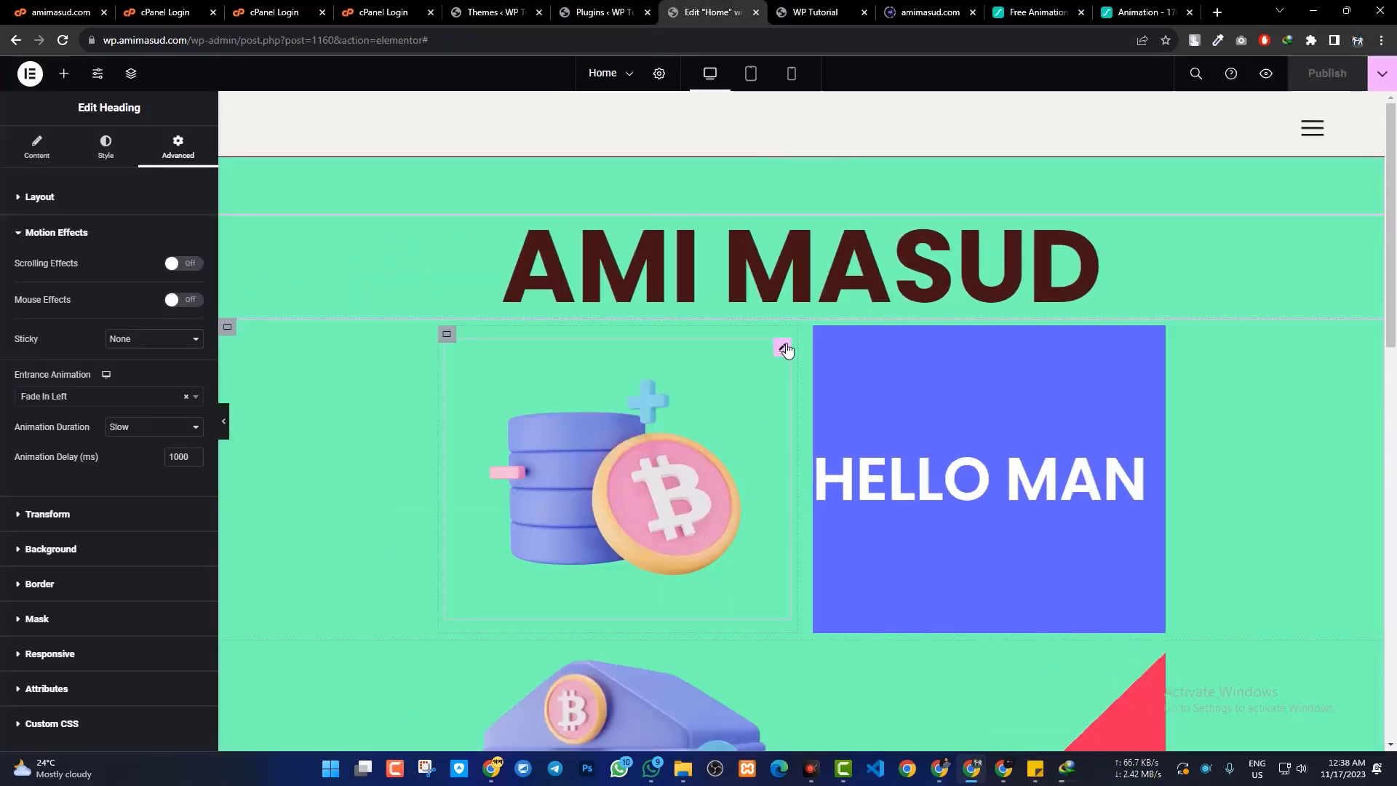
pyautogui.click(784, 348)
pyautogui.click(178, 145)
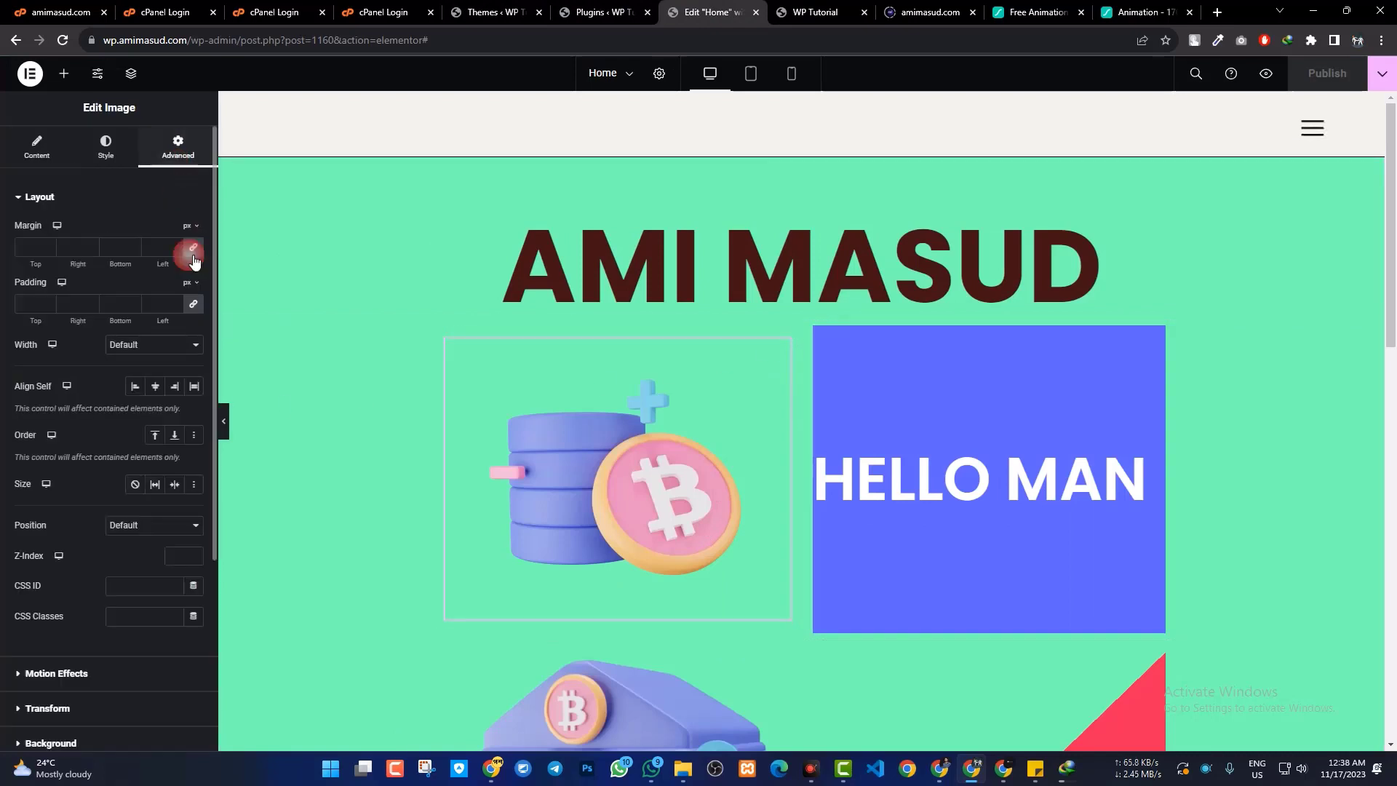
pyautogui.scroll(-5, 149, 524)
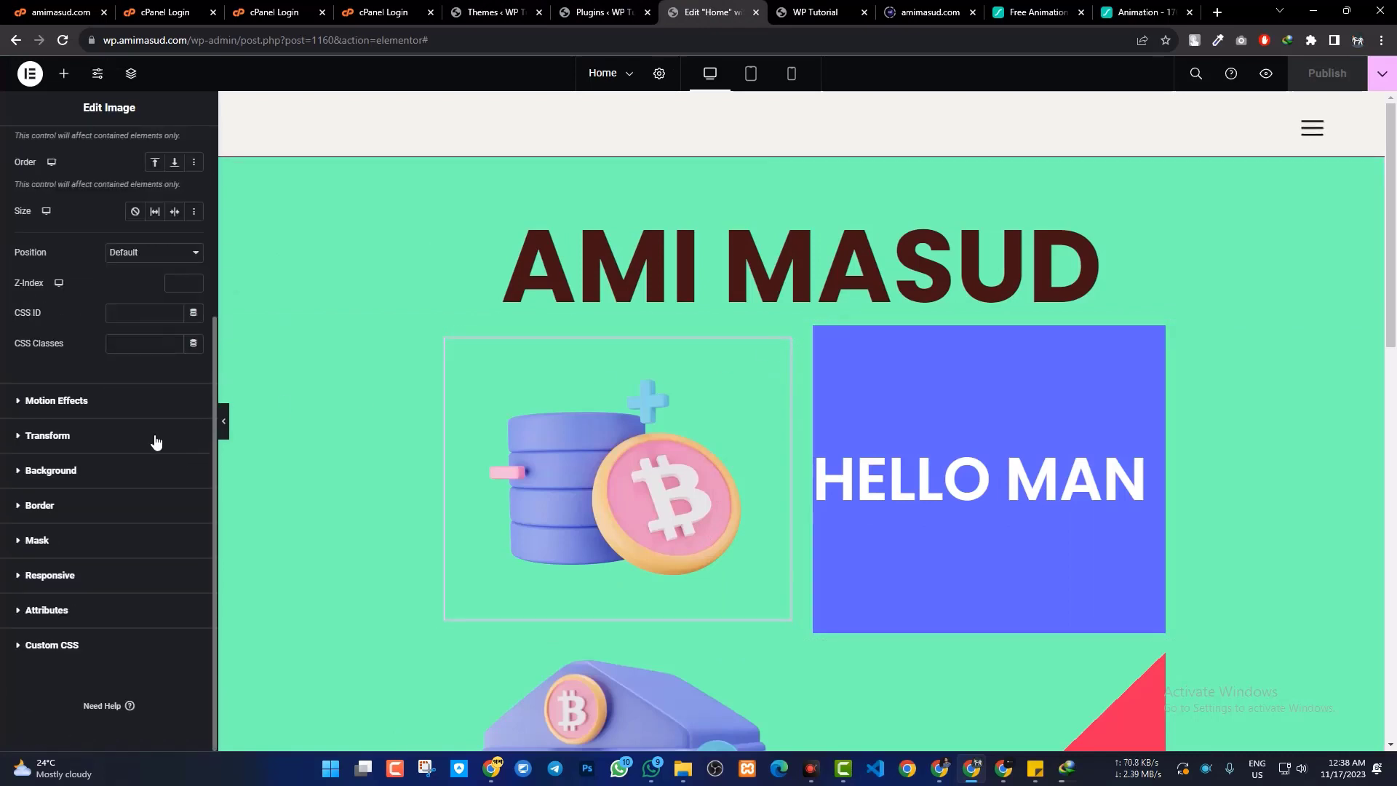
pyautogui.click(75, 404)
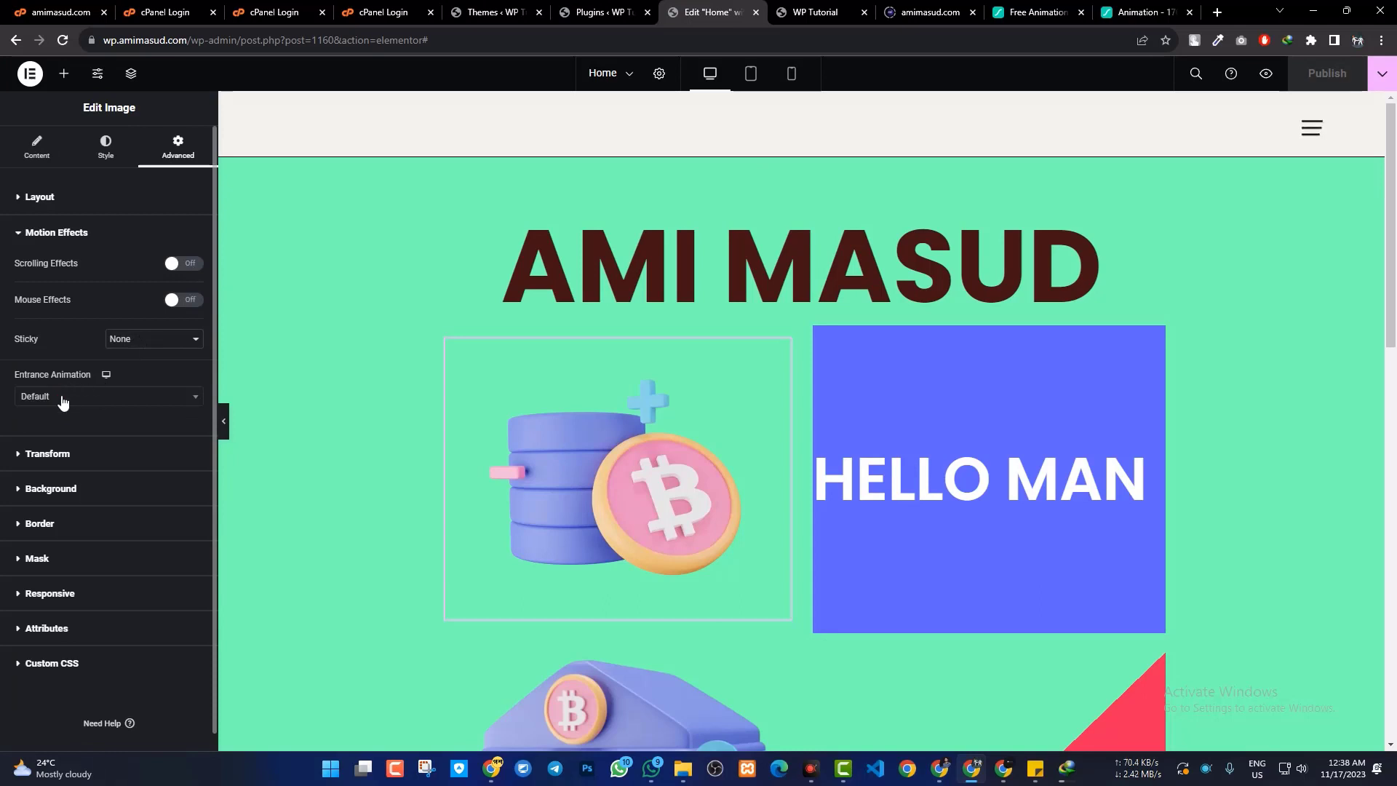
pyautogui.click(63, 402)
pyautogui.scroll(-1, 116, 506)
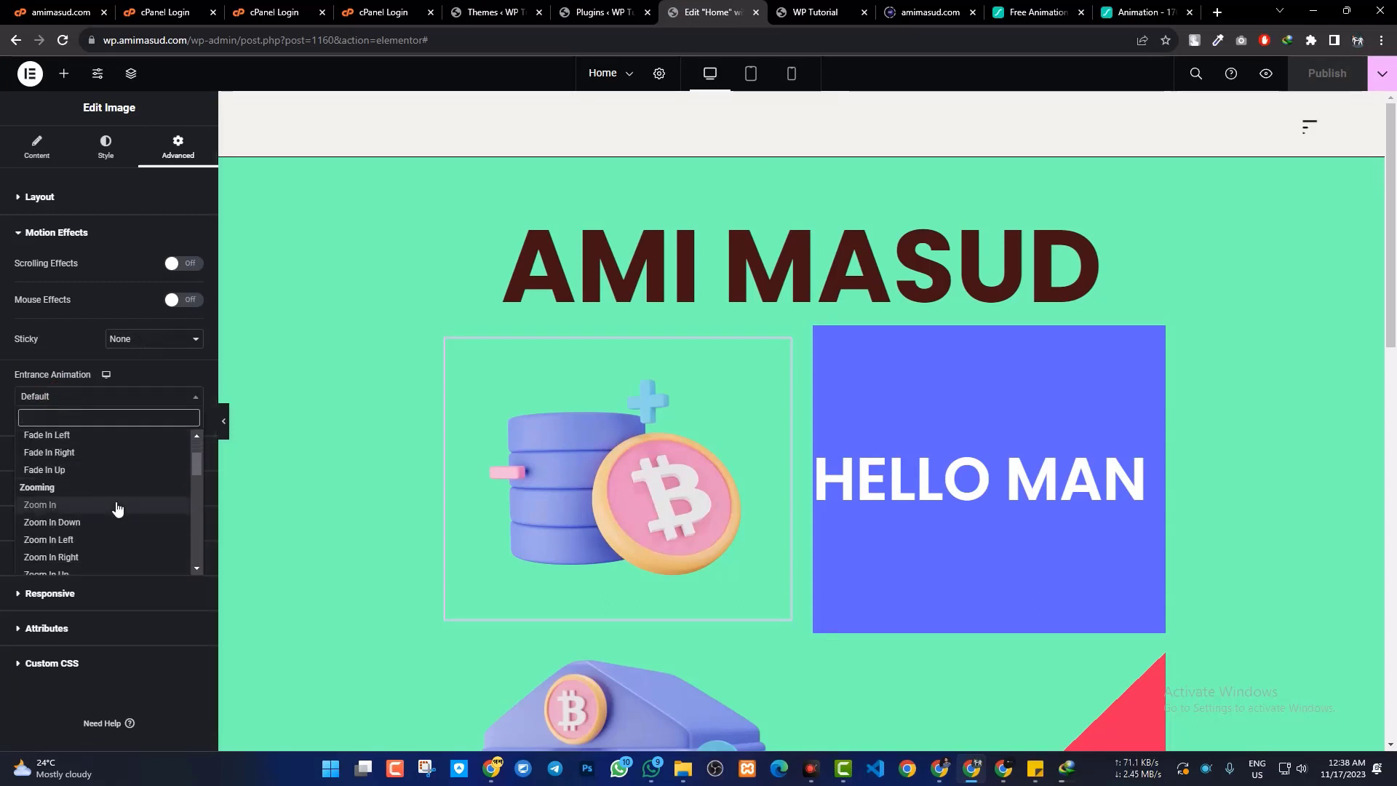
pyautogui.click(66, 505)
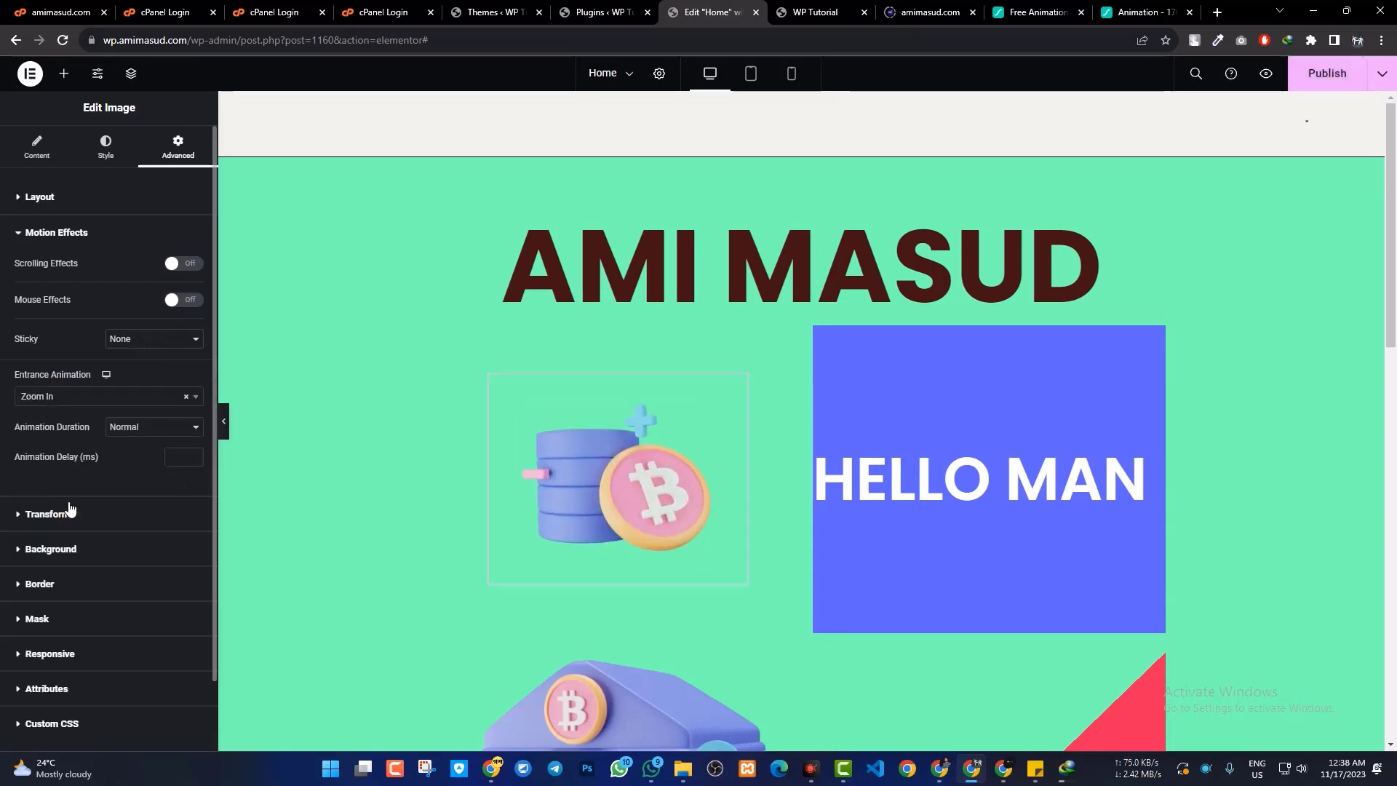
# Set the coin-stack image's animation duration to Slow and its animation delay to 1500 ms
pyautogui.click(144, 435)
pyautogui.click(133, 443)
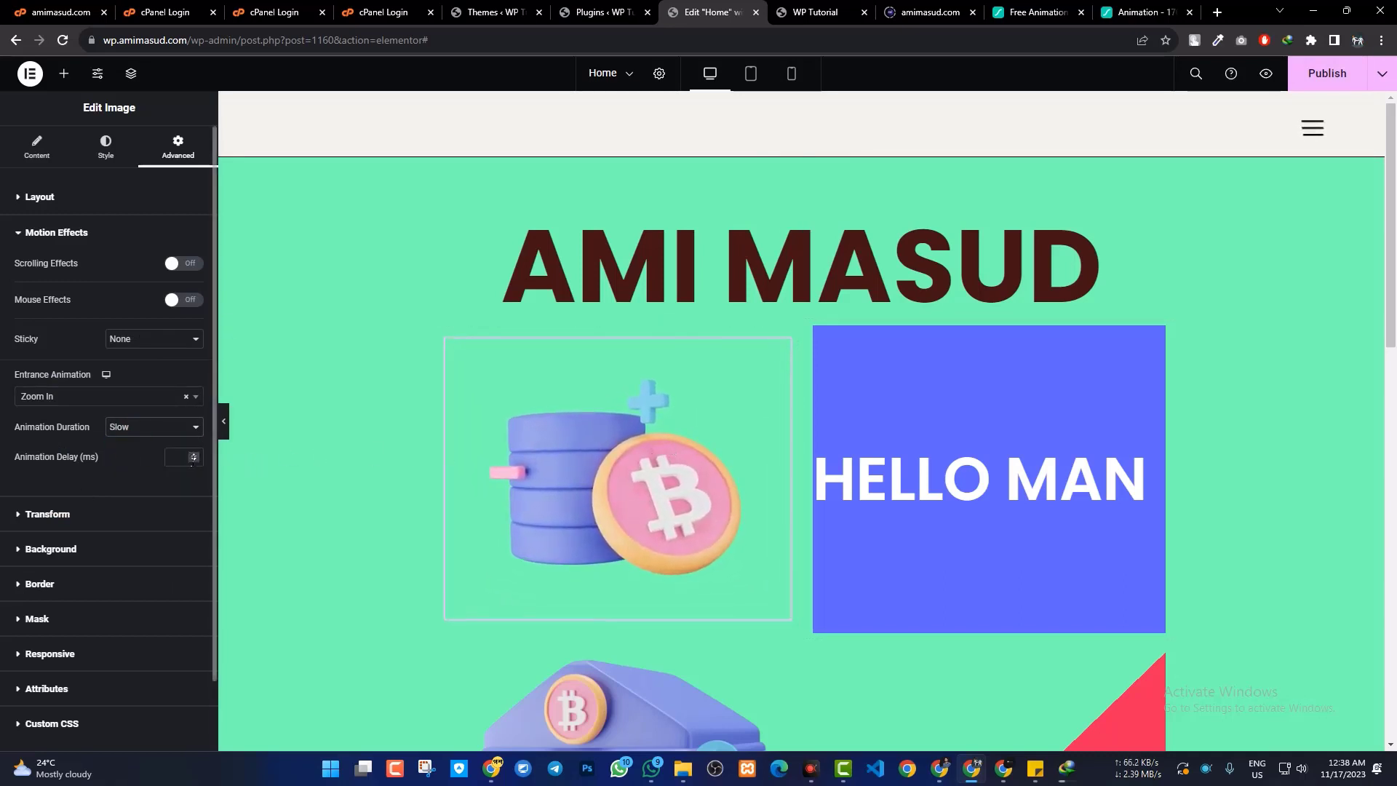
pyautogui.click(193, 457)
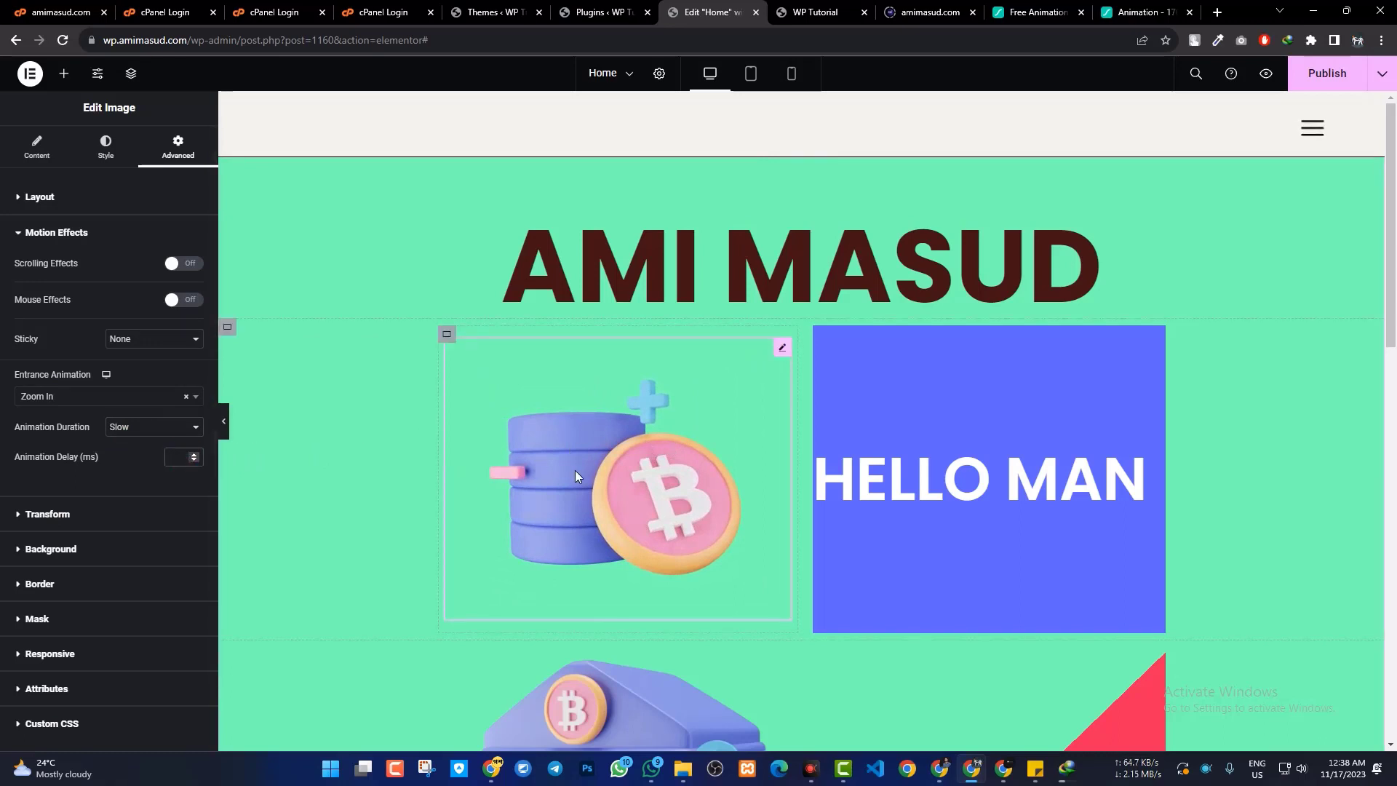
pyautogui.write('1500')
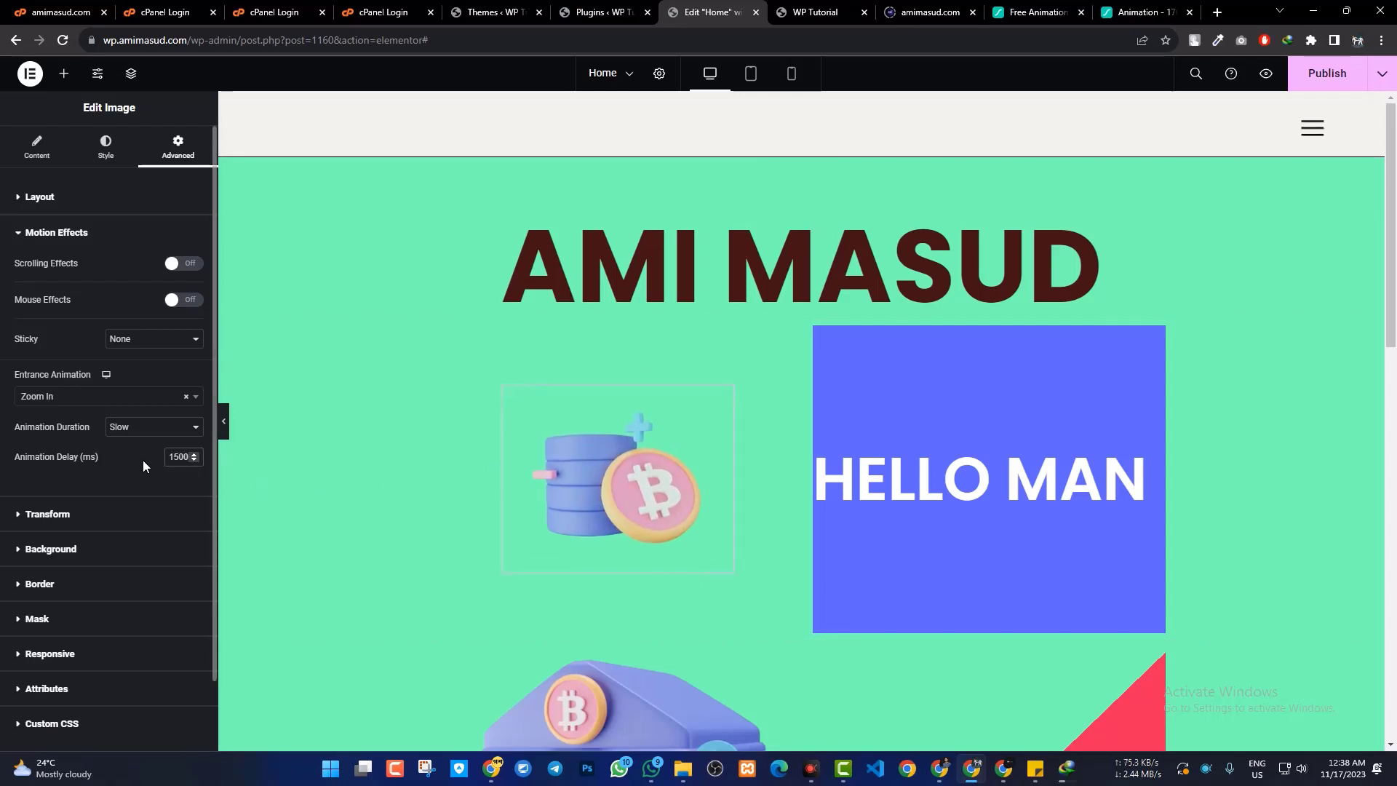
# Apply a Bounce In entrance animation to the blue HELLO MAN container
pyautogui.click(822, 336)
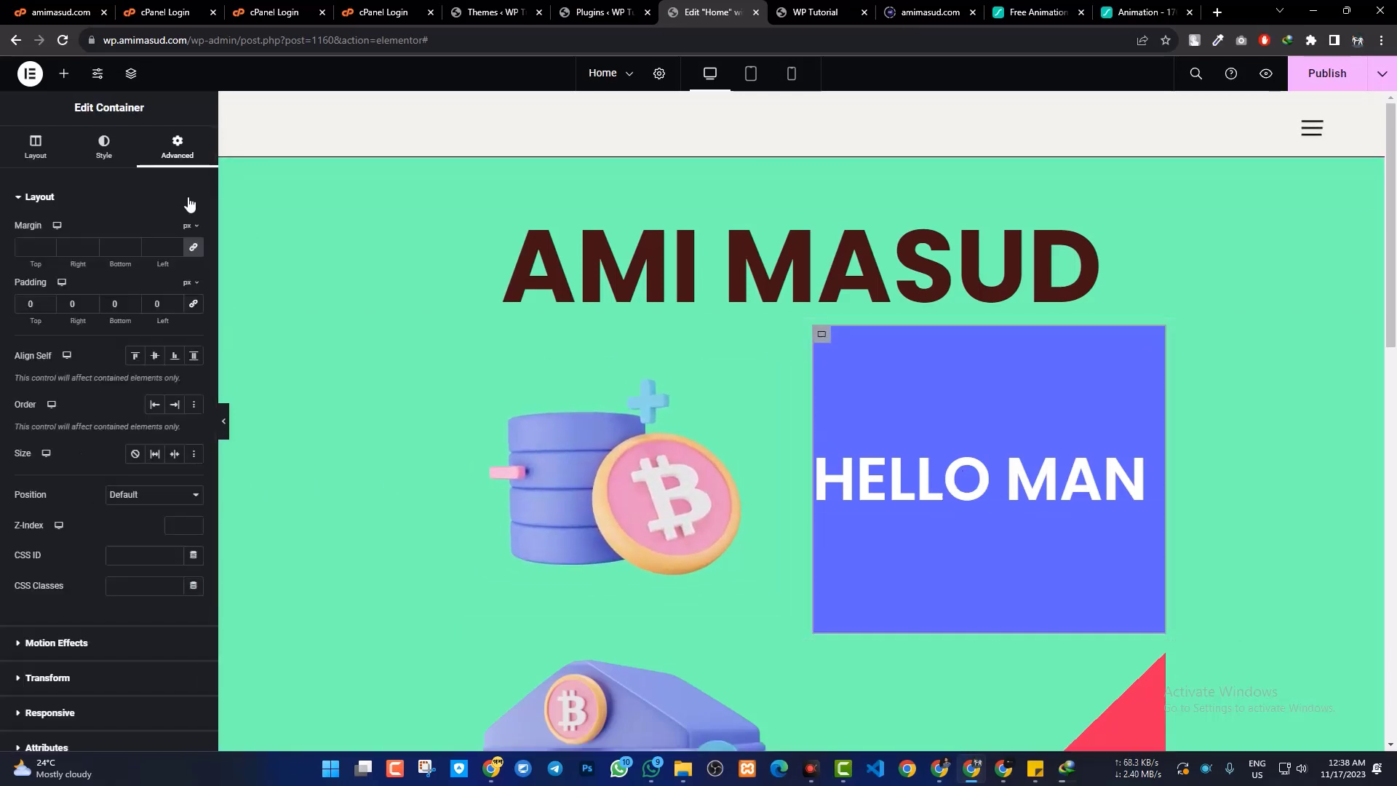
pyautogui.scroll(-2, 148, 507)
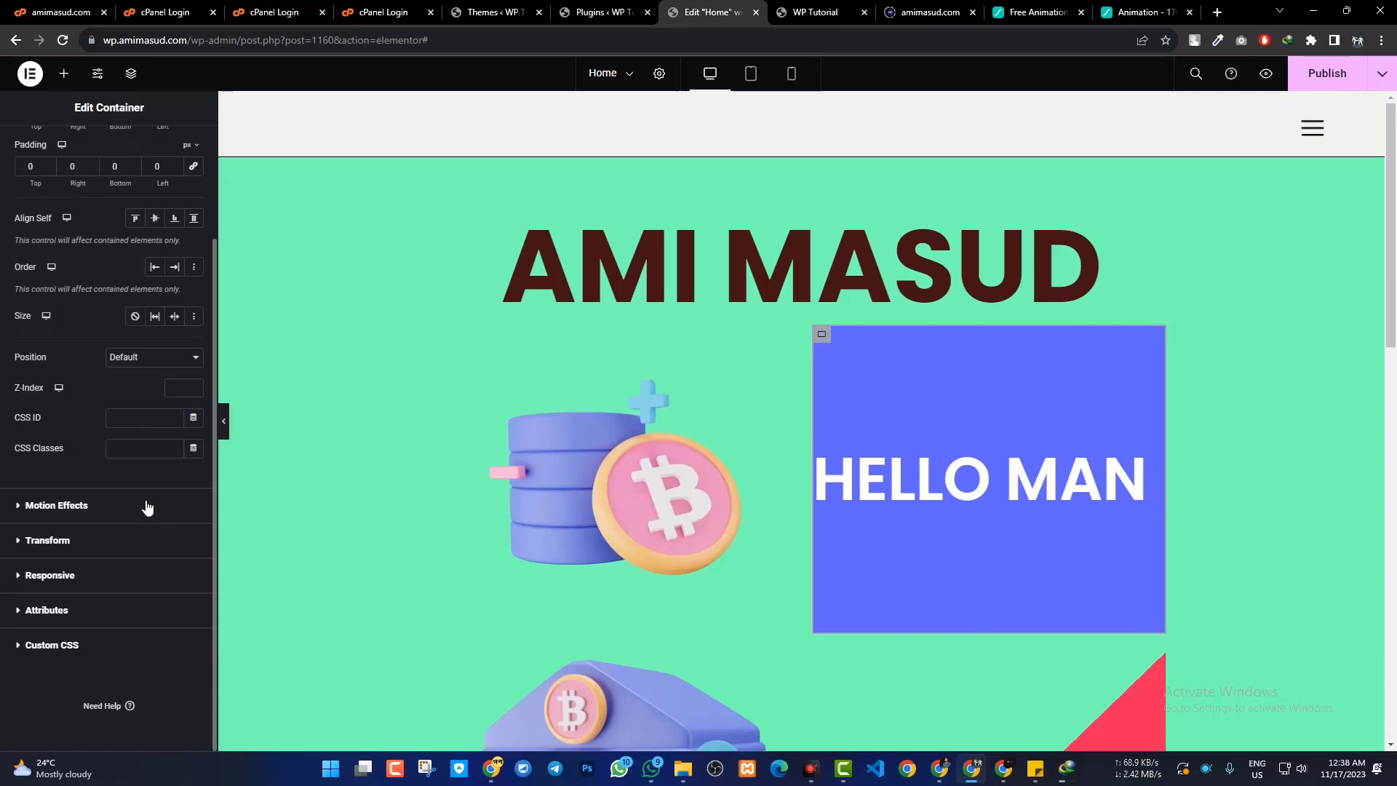
pyautogui.click(79, 505)
pyautogui.click(62, 399)
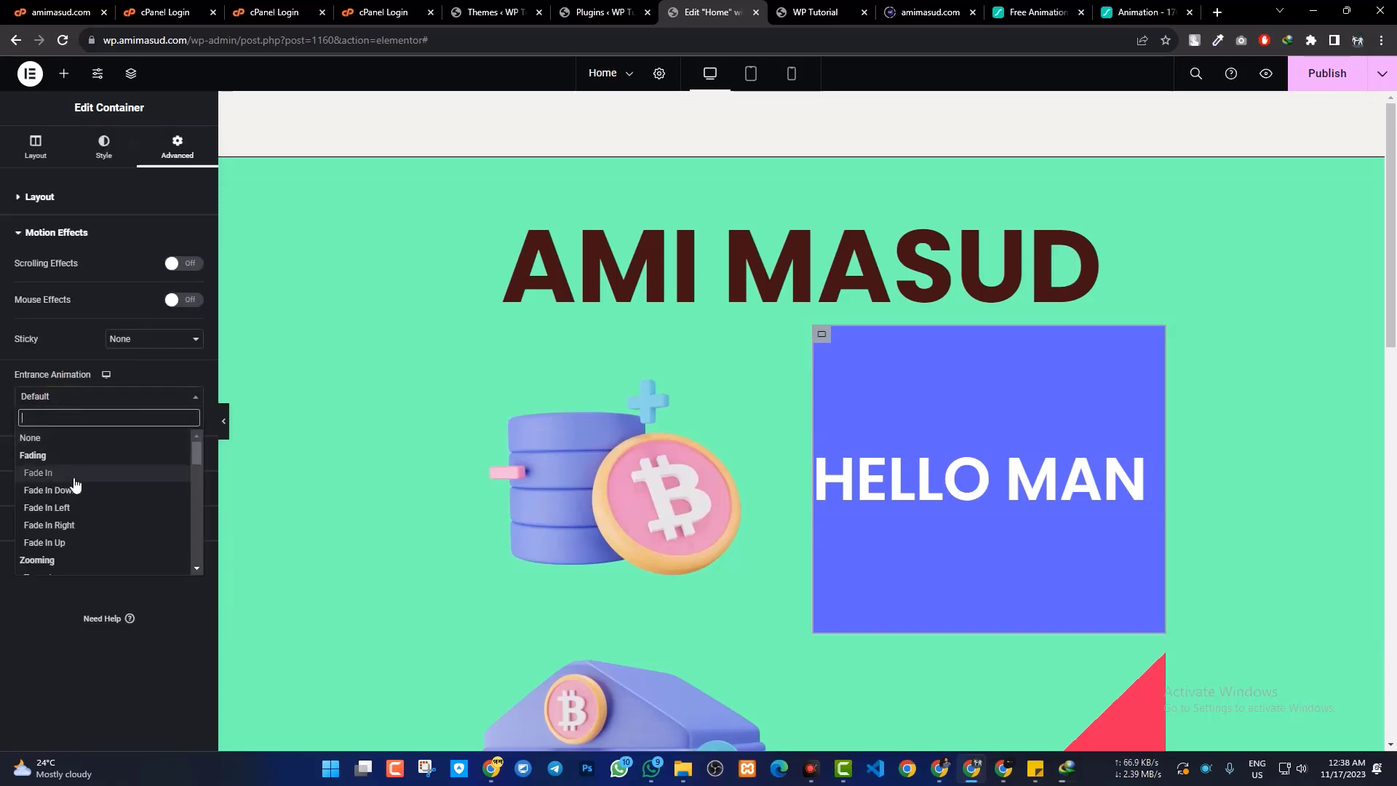
pyautogui.scroll(-2, 75, 480)
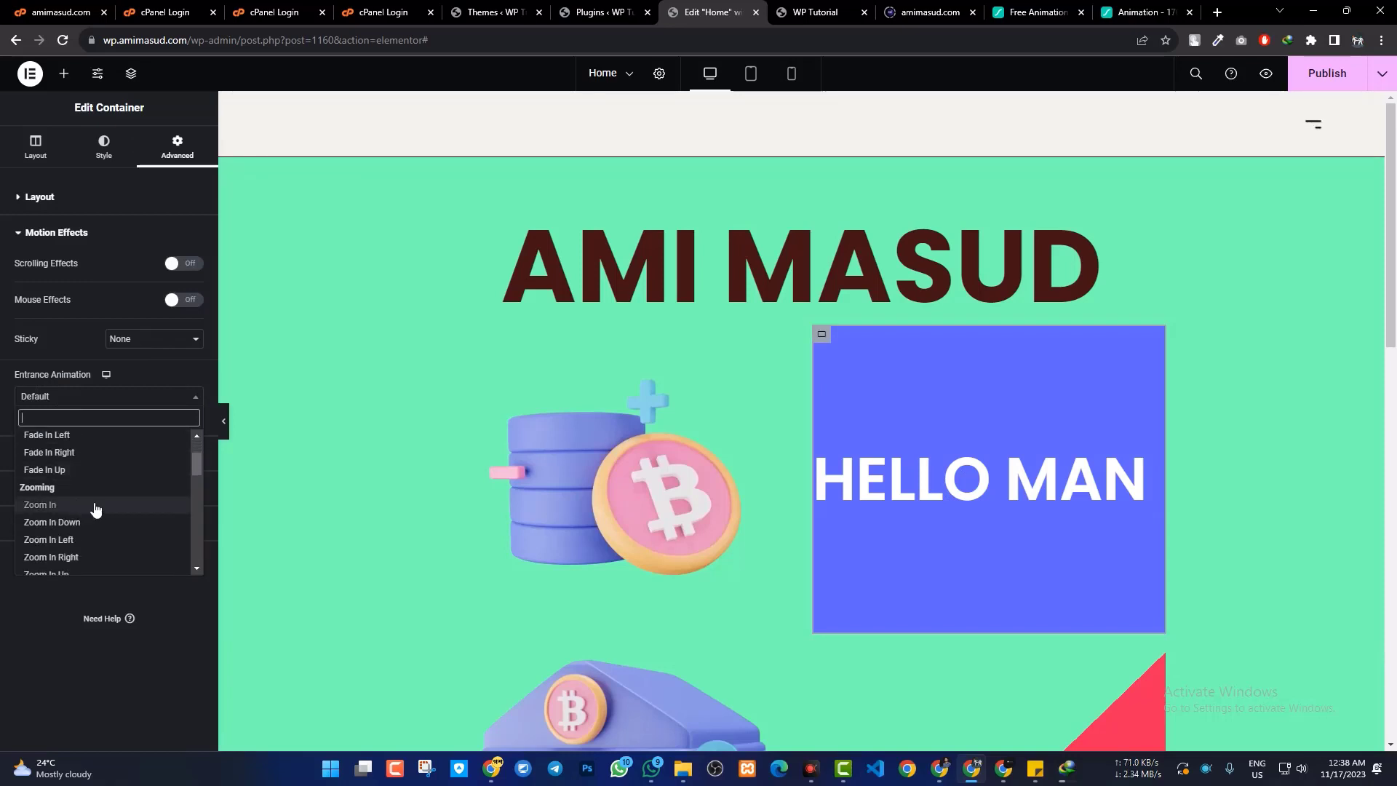
pyautogui.scroll(-2, 97, 515)
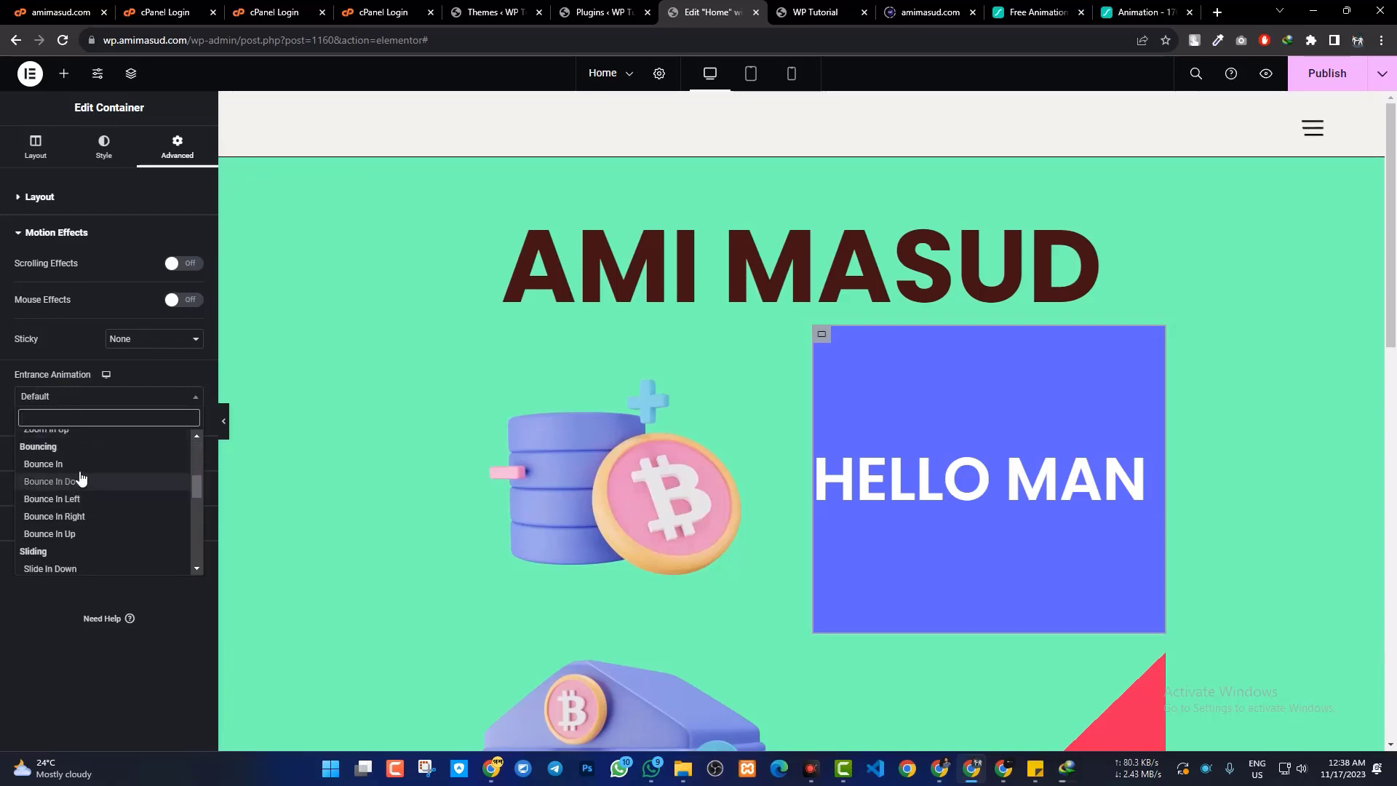
pyautogui.click(73, 464)
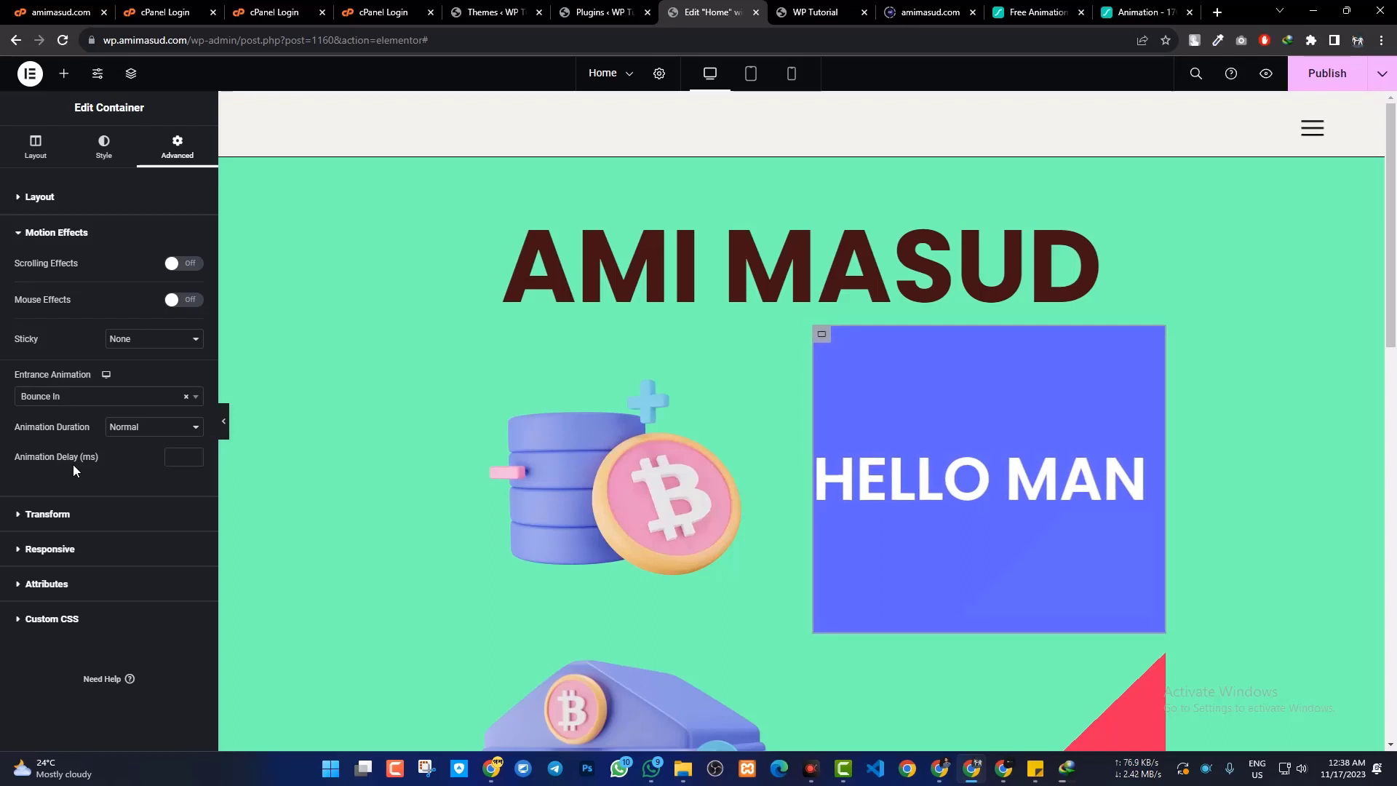
# Change the blue HELLO MAN container's entrance animation to Bounce In Right and set its animation duration to Slow
pyautogui.click(82, 400)
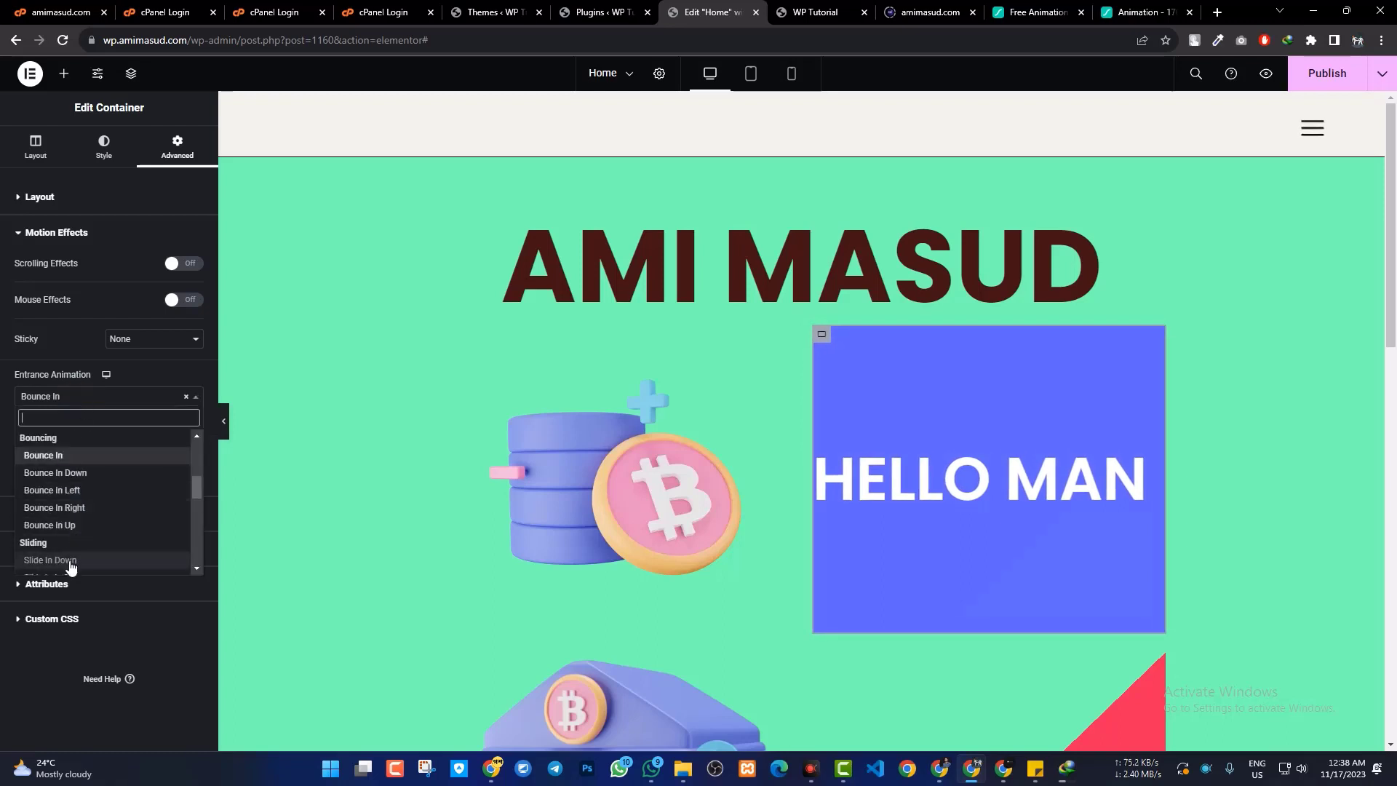
pyautogui.click(86, 510)
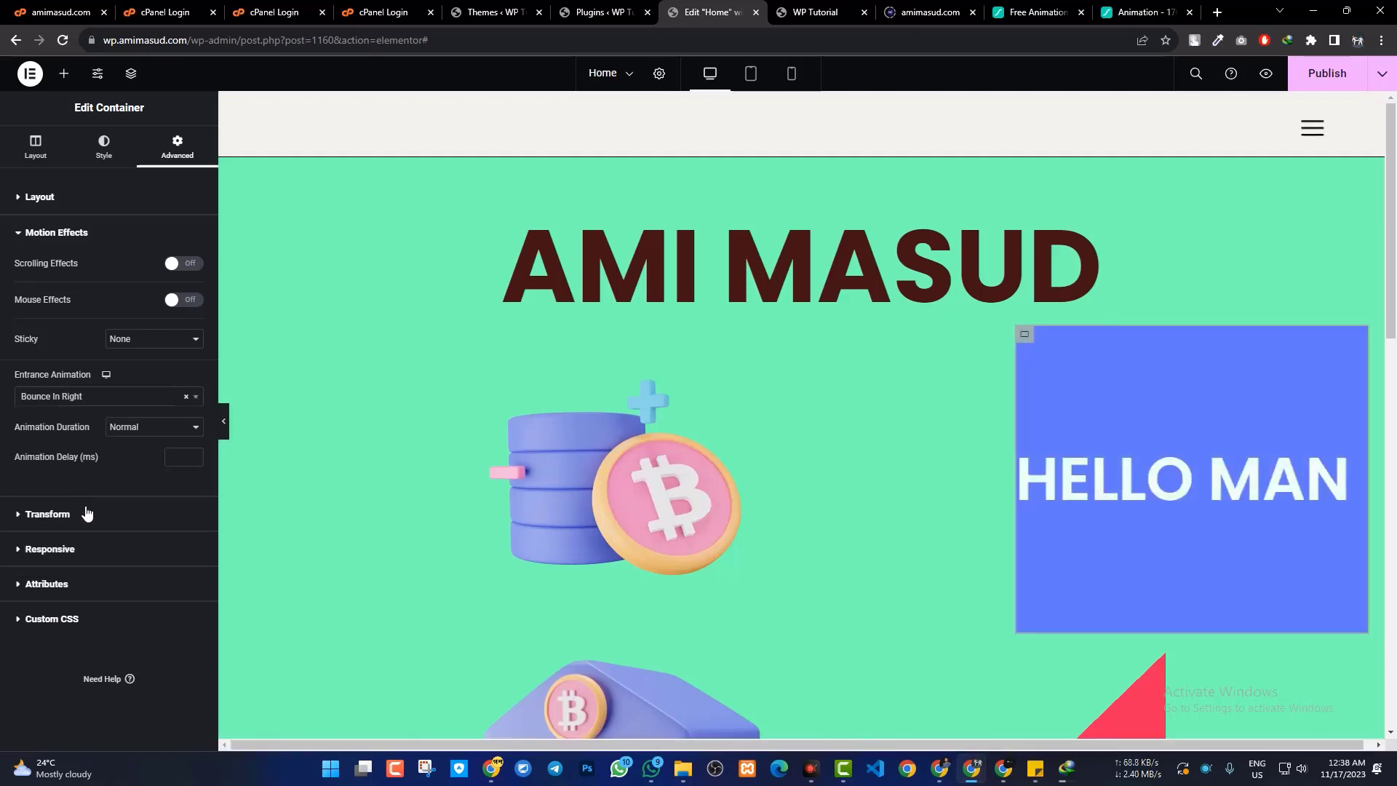
pyautogui.click(145, 429)
pyautogui.click(137, 448)
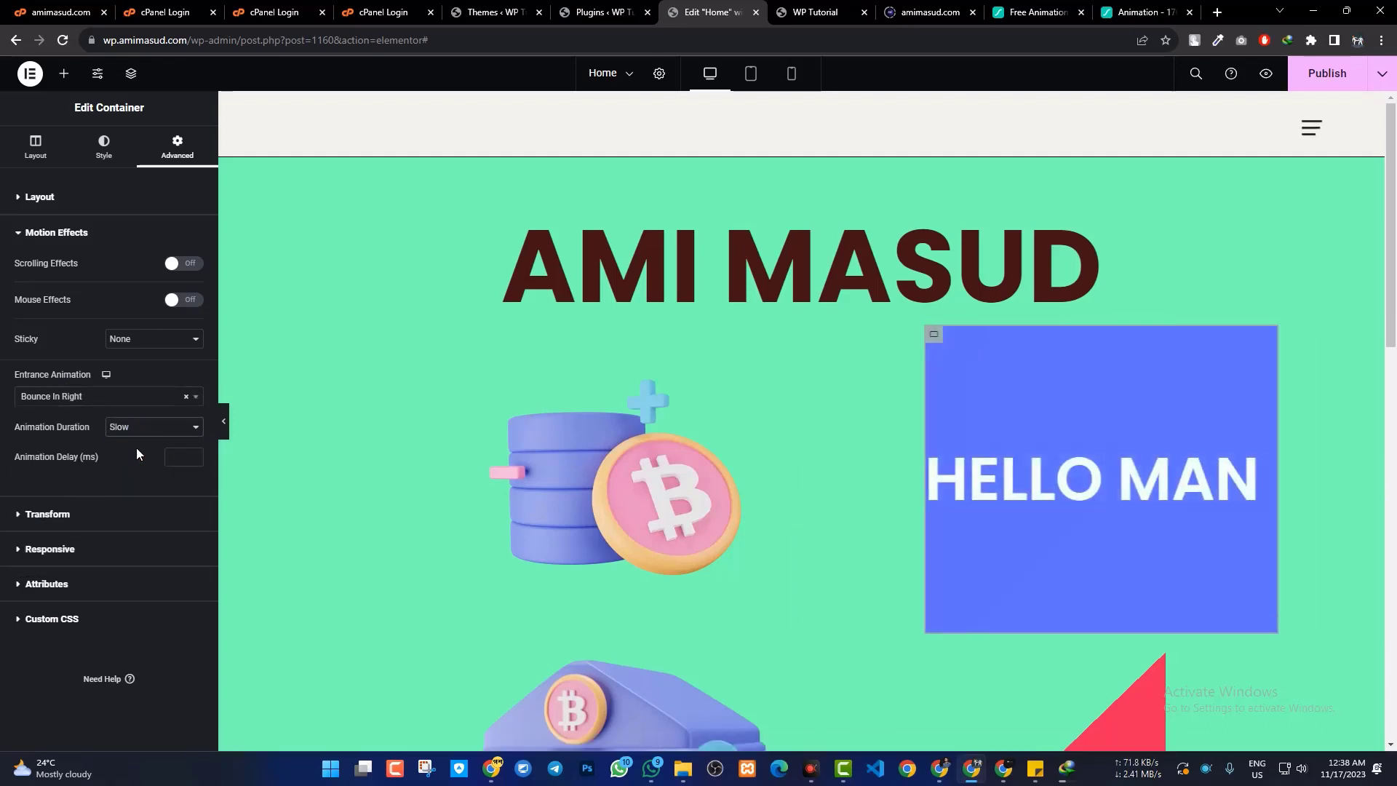
# Apply a Slide In Left entrance animation to the HELLO MAN heading inside the blue container
pyautogui.click(1158, 462)
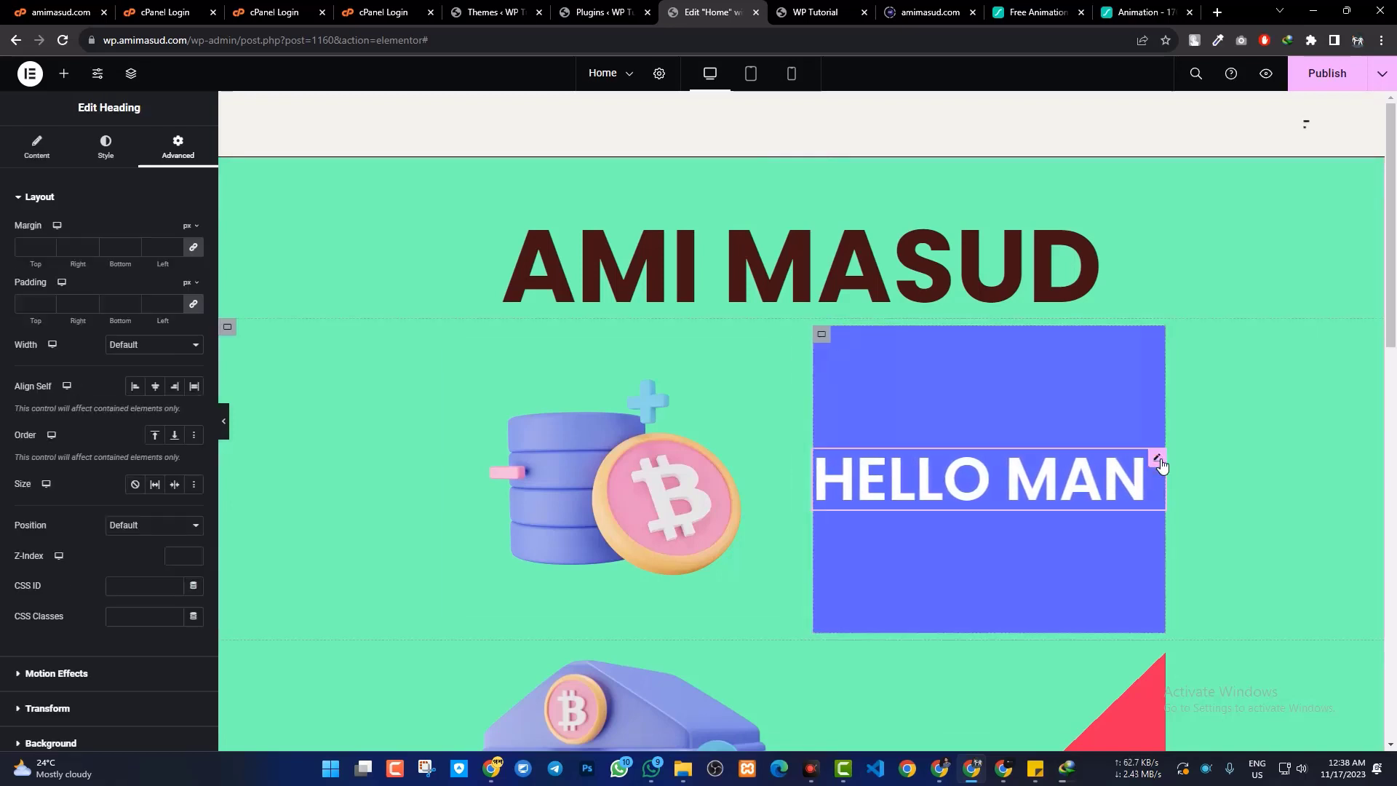
pyautogui.scroll(-4, 131, 611)
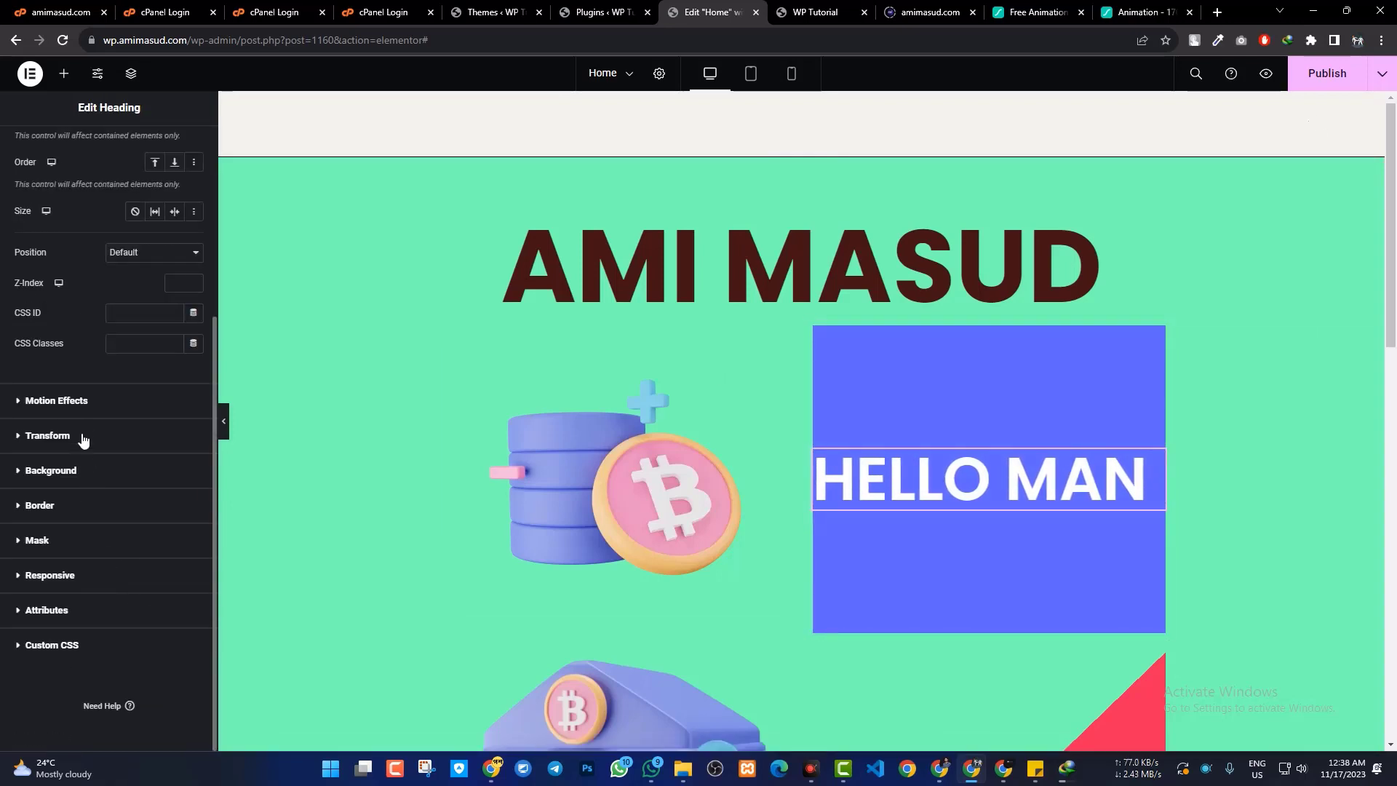
pyautogui.click(84, 402)
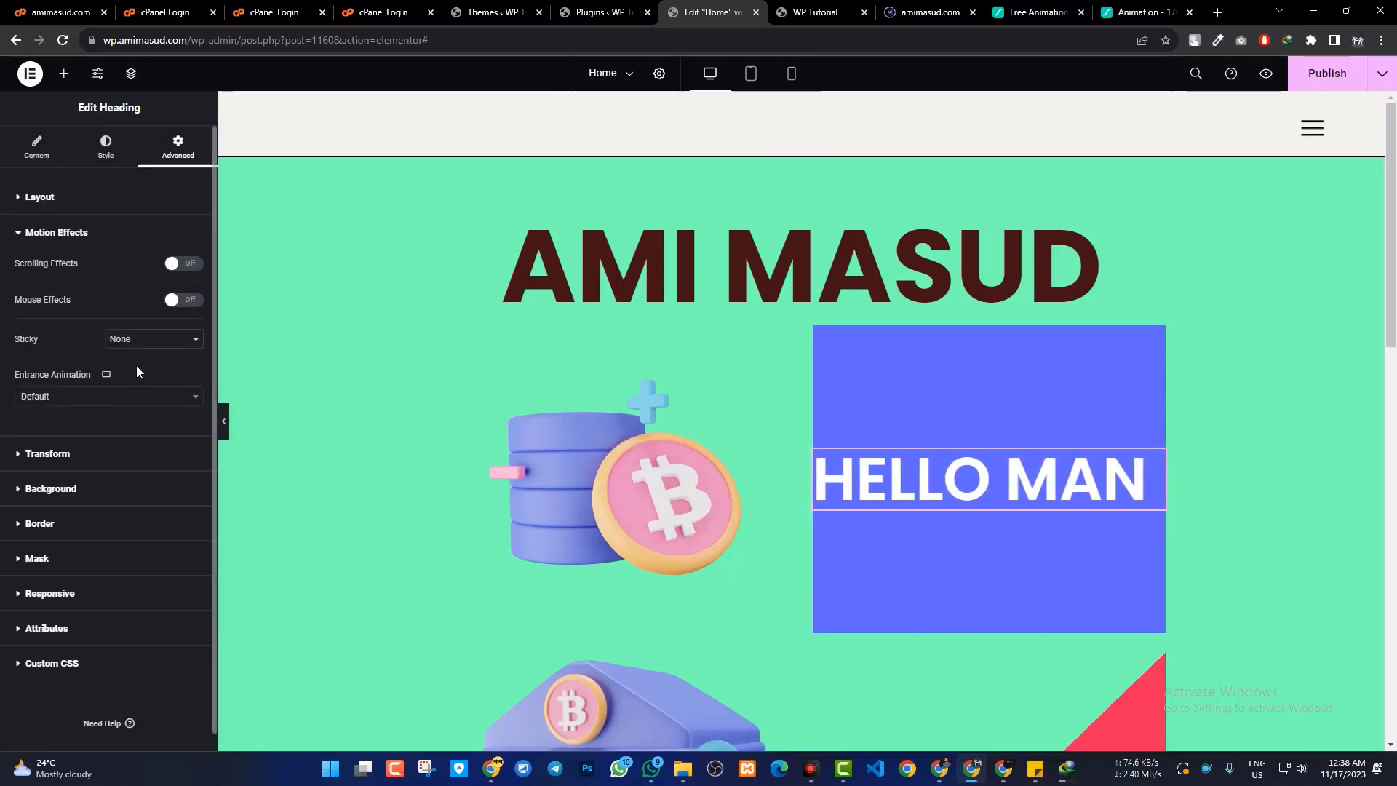
pyautogui.click(69, 397)
pyautogui.scroll(-5, 88, 533)
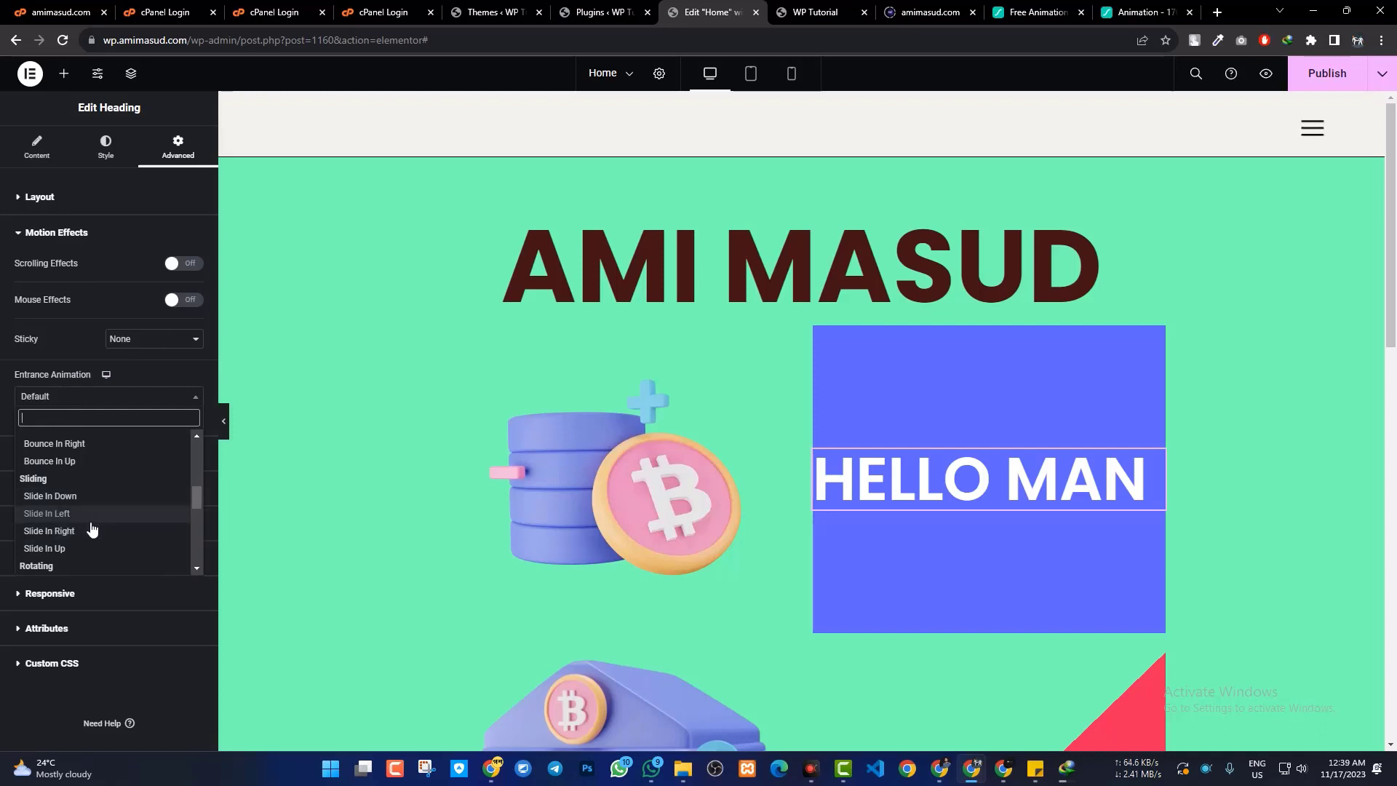
pyautogui.click(89, 513)
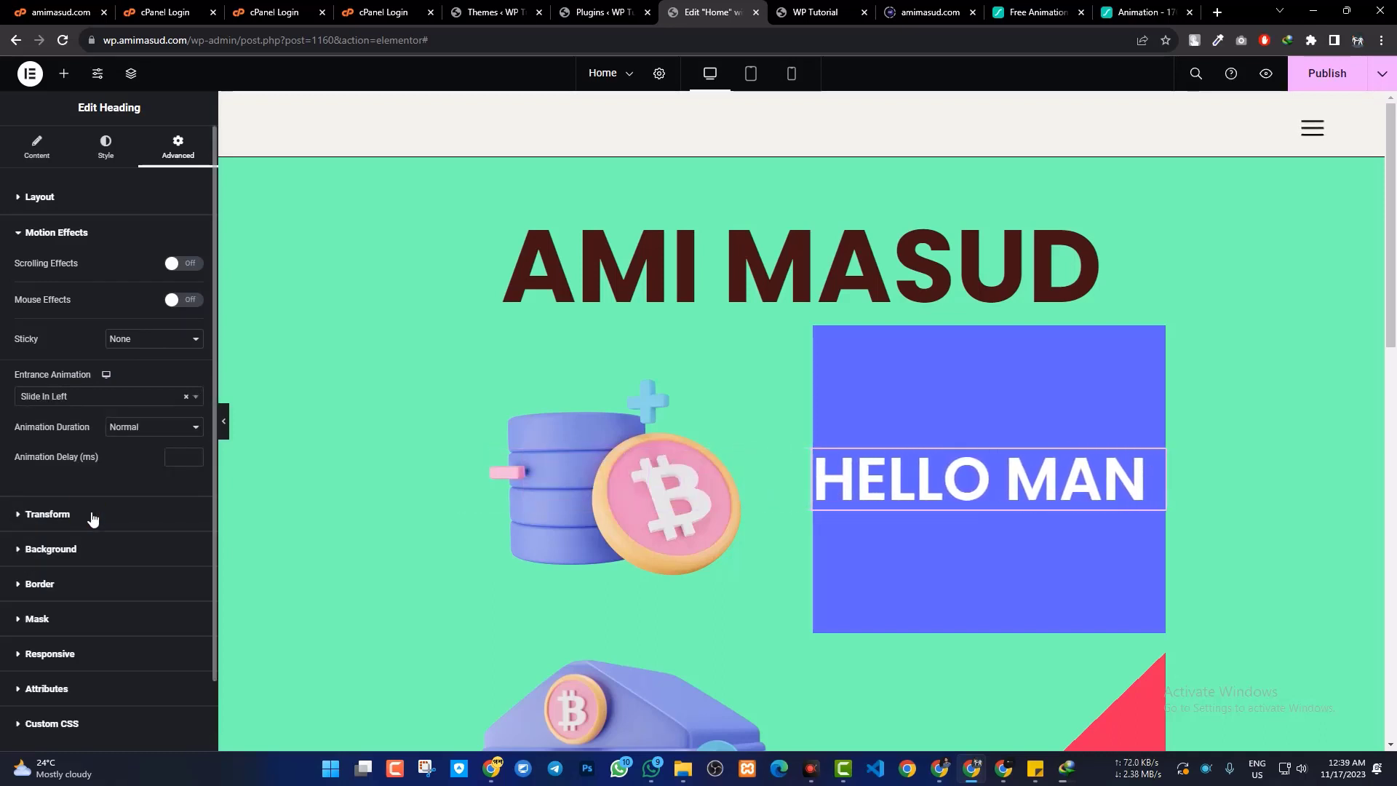
# Set the HELLO MAN heading's animation duration to Slow and its animation delay to 2500 ms
pyautogui.click(139, 427)
pyautogui.click(133, 444)
pyautogui.write('2500')
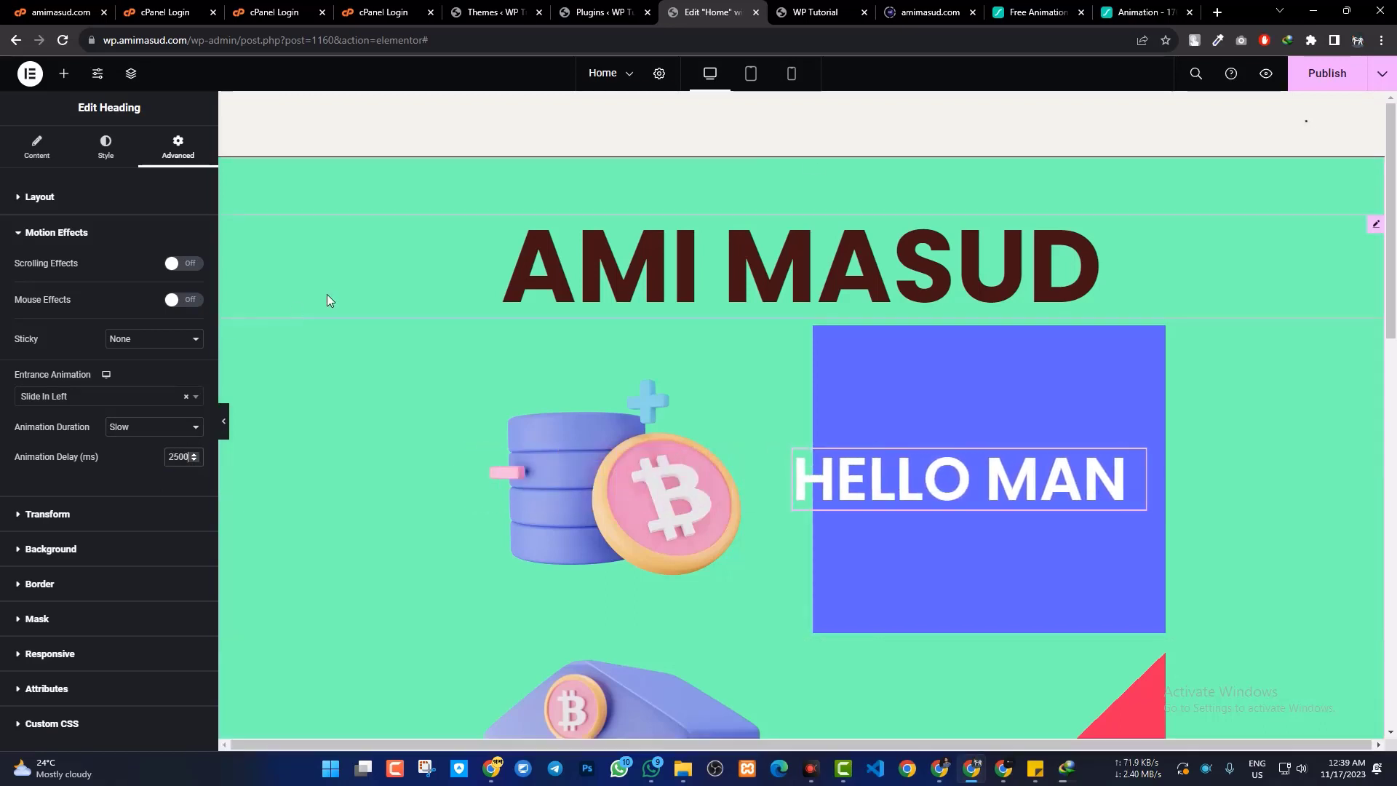
# Publish the page and check the image, container and heading animations in the live preview
pyautogui.click(1335, 79)
pyautogui.click(1266, 74)
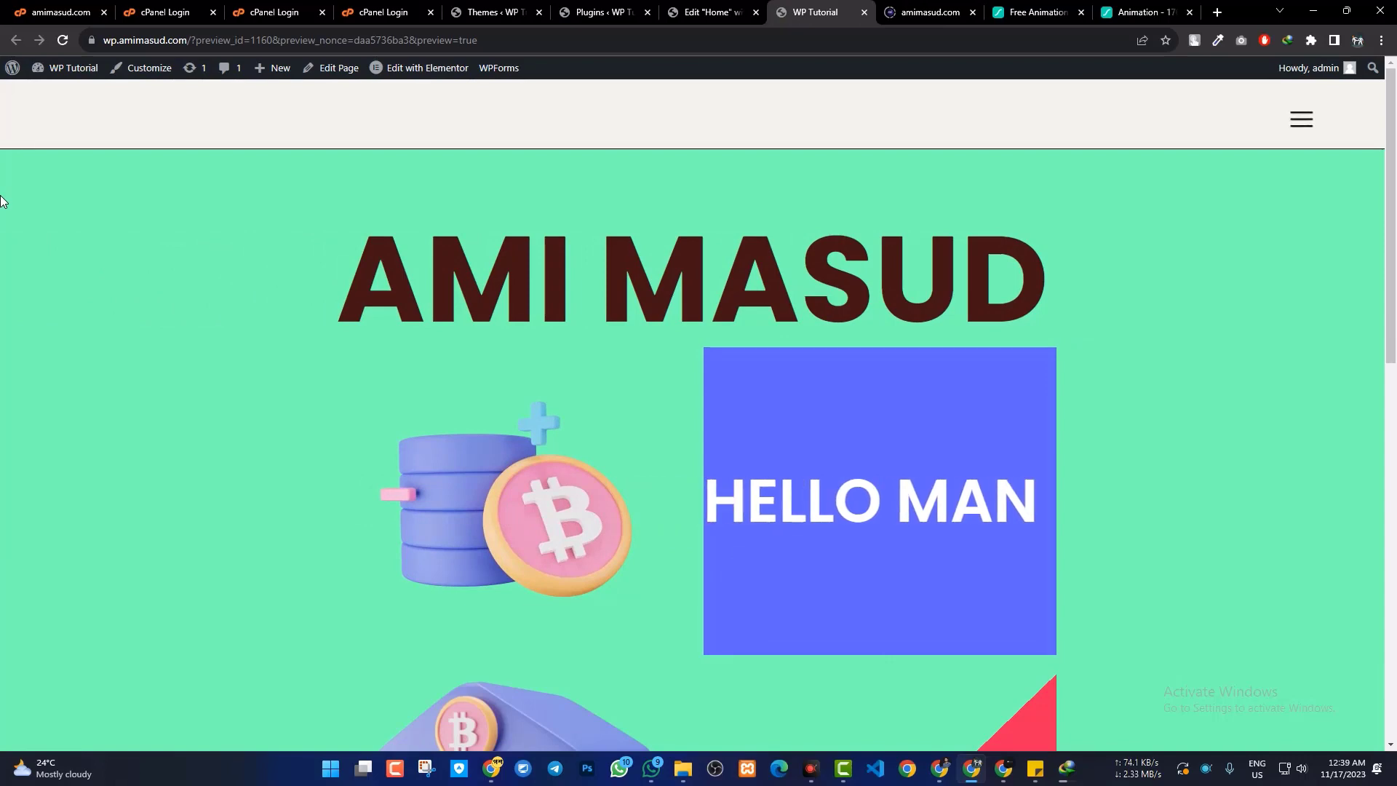
pyautogui.scroll(-5, 14, 222)
# Back in the page editor, give the Bitcoin bank building image a Rotate In entrance animation
pyautogui.hotkey('ctrl', 'shift', 'Tab')
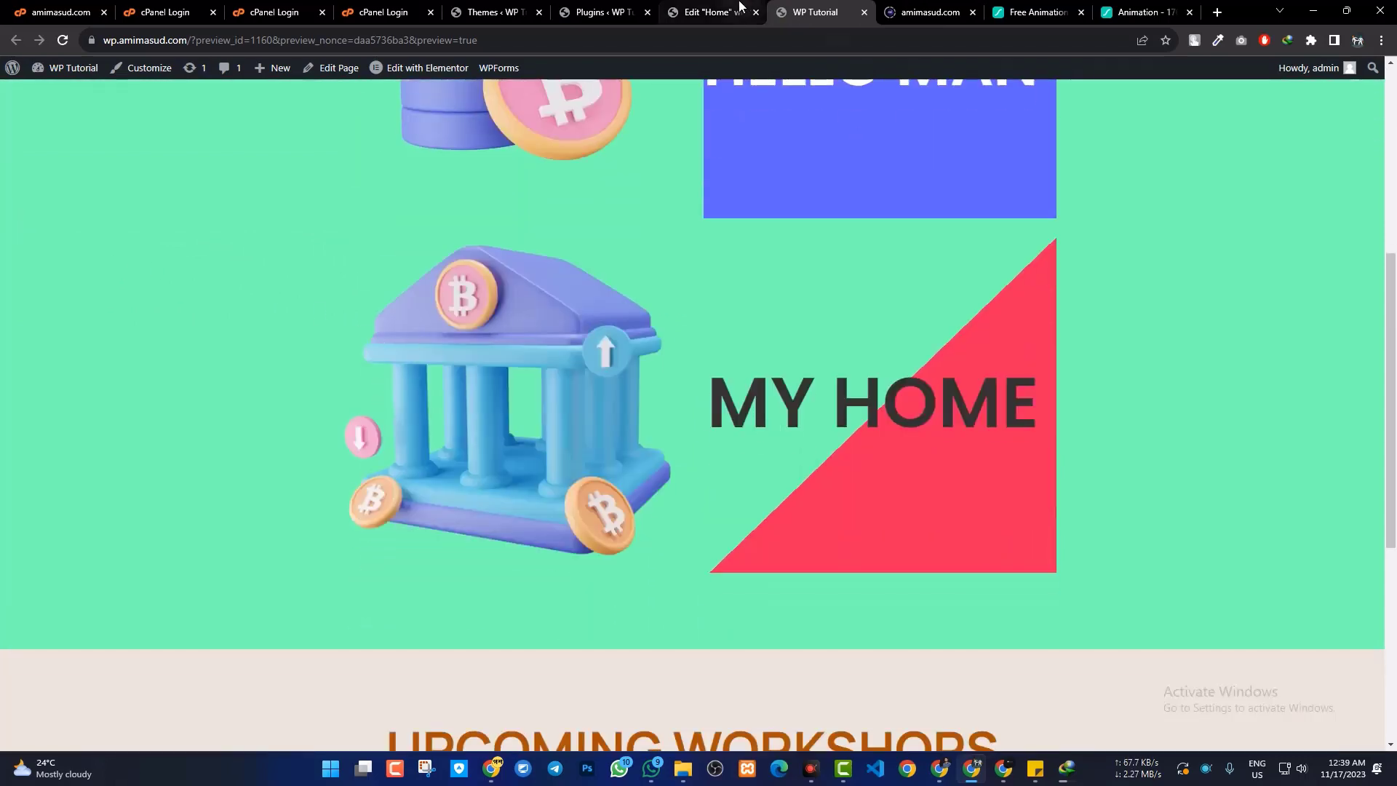
pyautogui.scroll(-7, 841, 276)
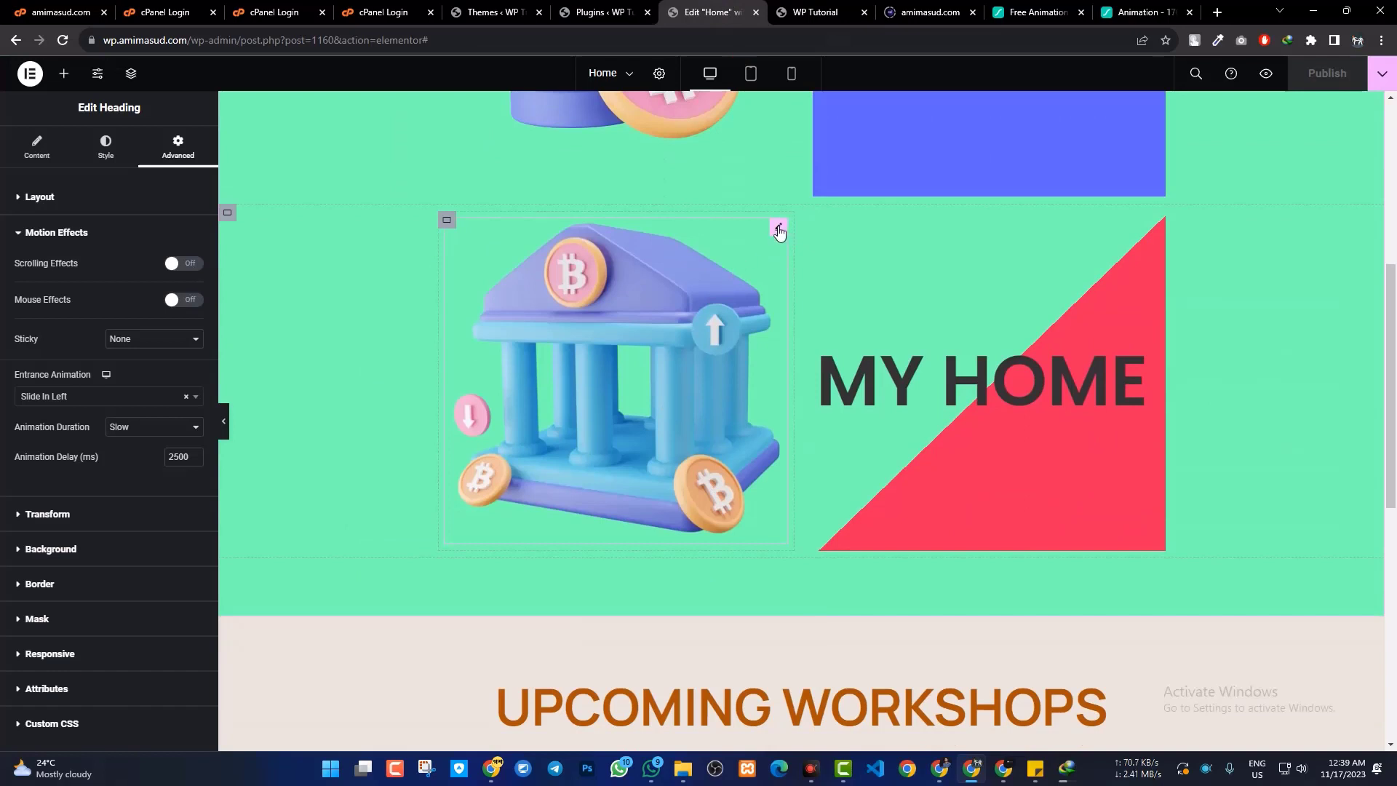
pyautogui.click(778, 230)
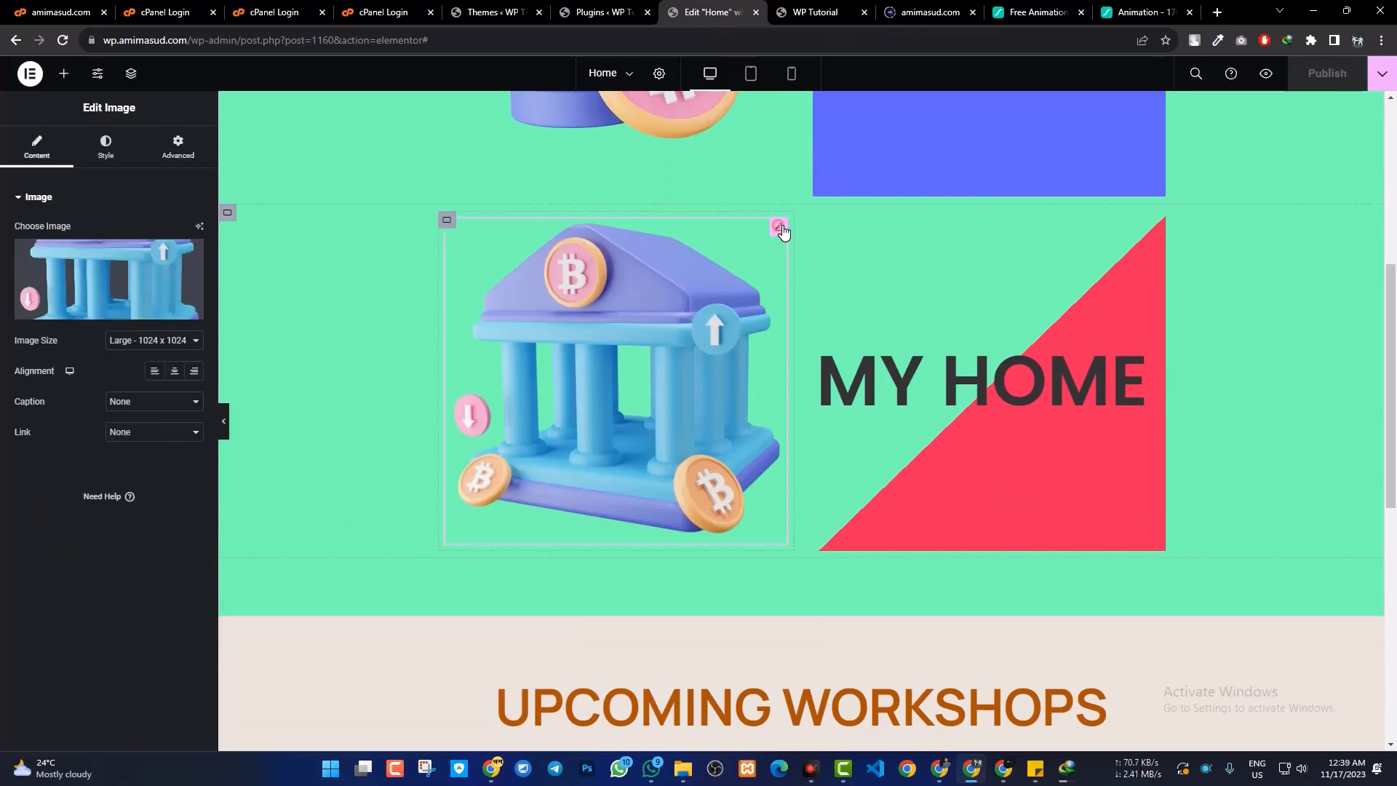
pyautogui.click(181, 155)
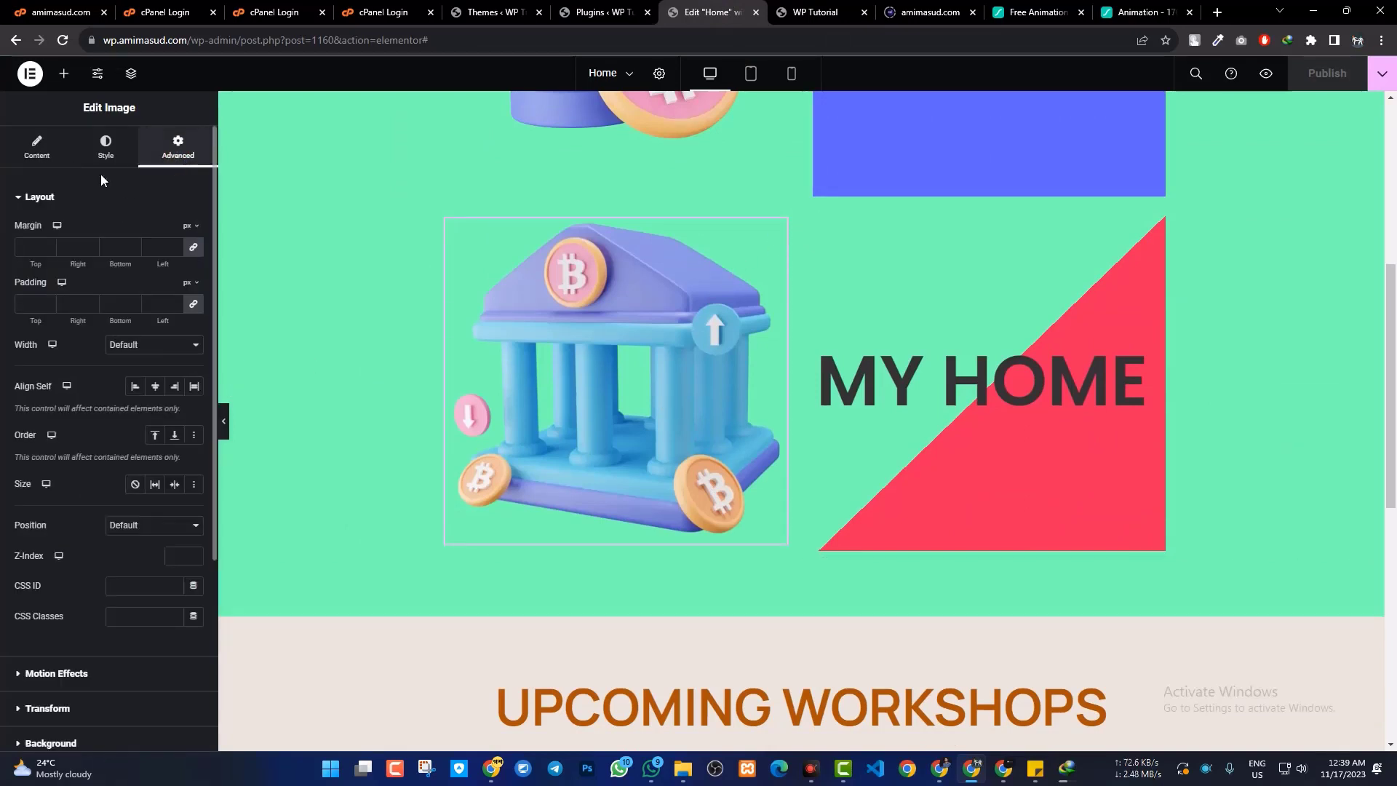
pyautogui.scroll(-4, 85, 640)
pyautogui.click(86, 407)
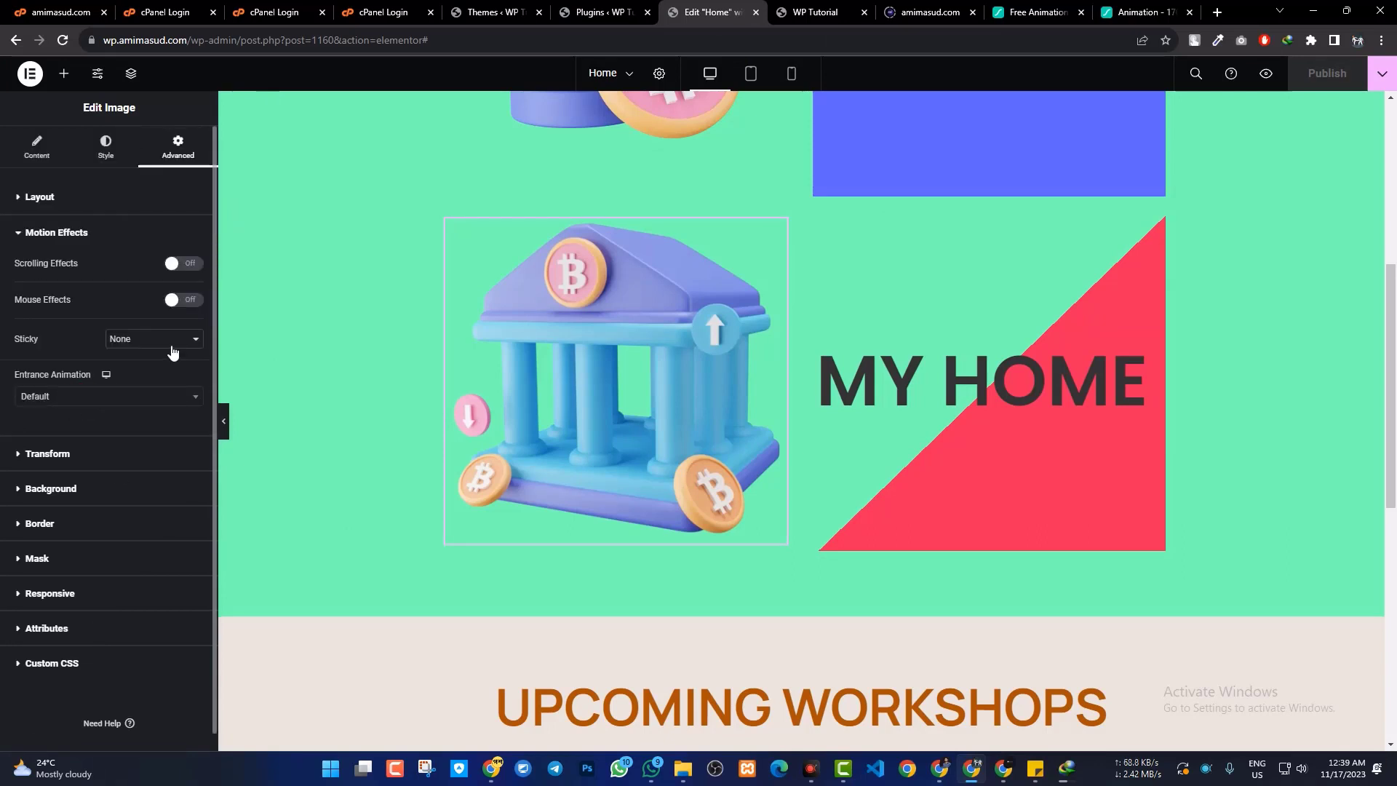
pyautogui.click(60, 399)
pyautogui.scroll(-5, 72, 473)
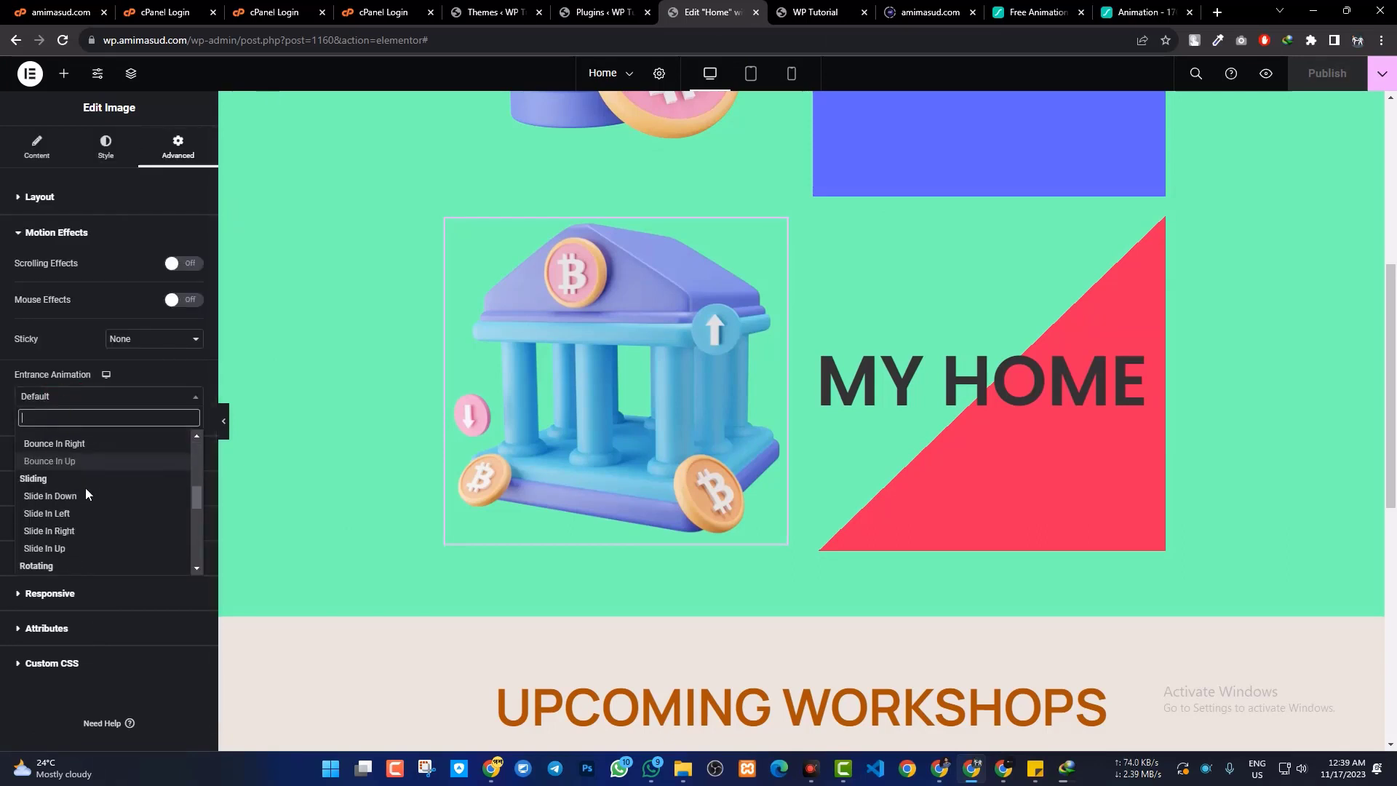
pyautogui.scroll(-2, 88, 502)
pyautogui.scroll(-2, 90, 515)
pyautogui.click(89, 435)
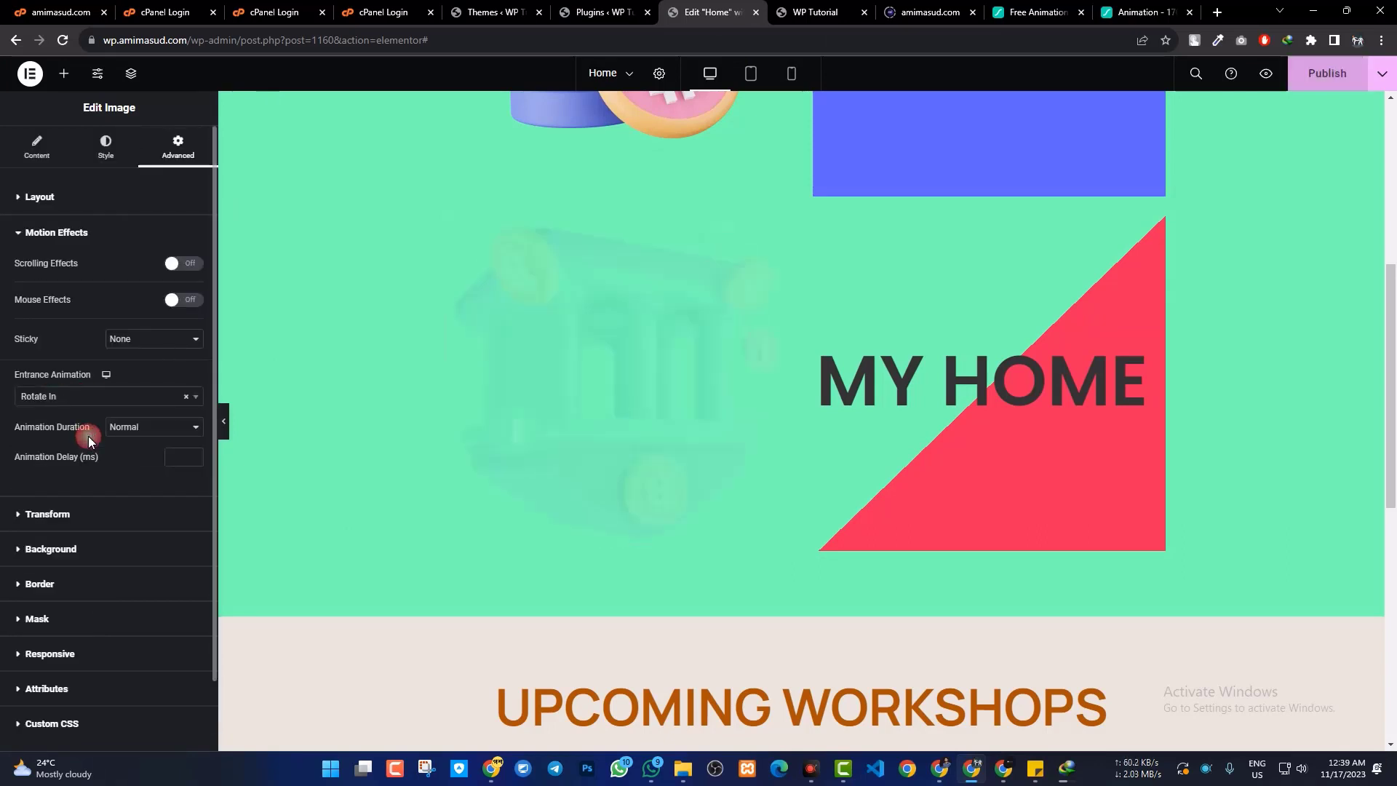
# Switch the bank building image's entrance animation to Rotate In Down Left and set its animation duration to Slow
pyautogui.click(85, 400)
pyautogui.click(86, 473)
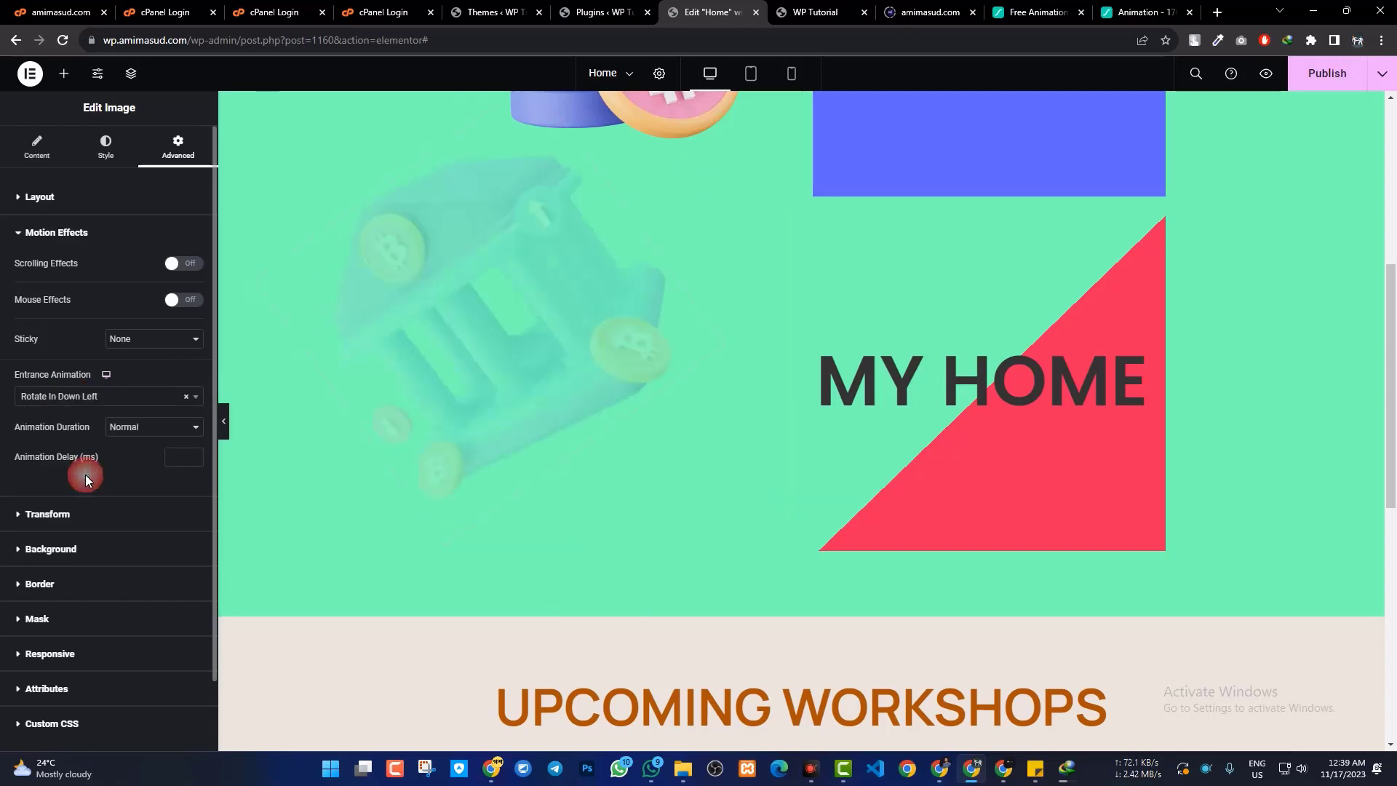
pyautogui.click(177, 427)
pyautogui.click(136, 443)
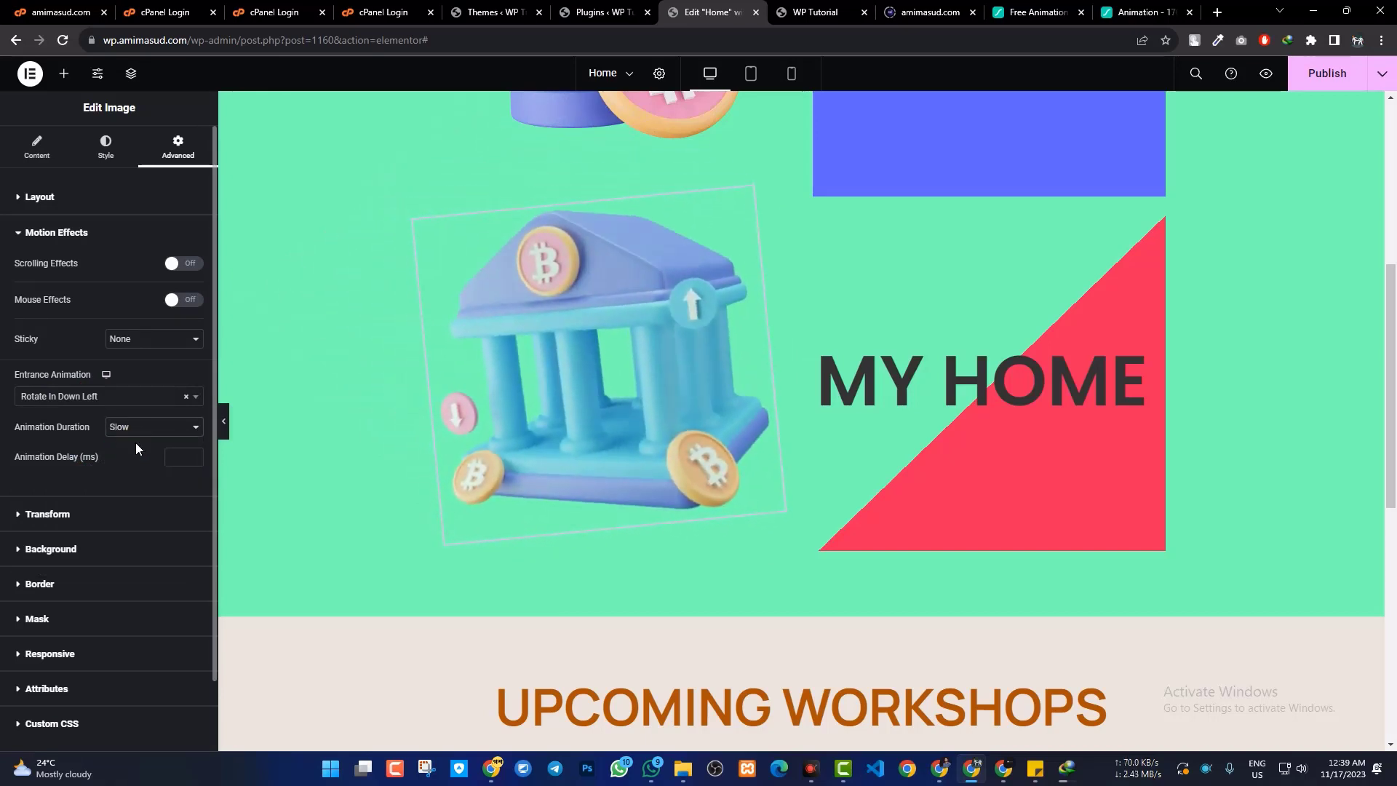
# Apply a Rotate In Down Right entrance animation to the MY HOME heading
pyautogui.click(1151, 354)
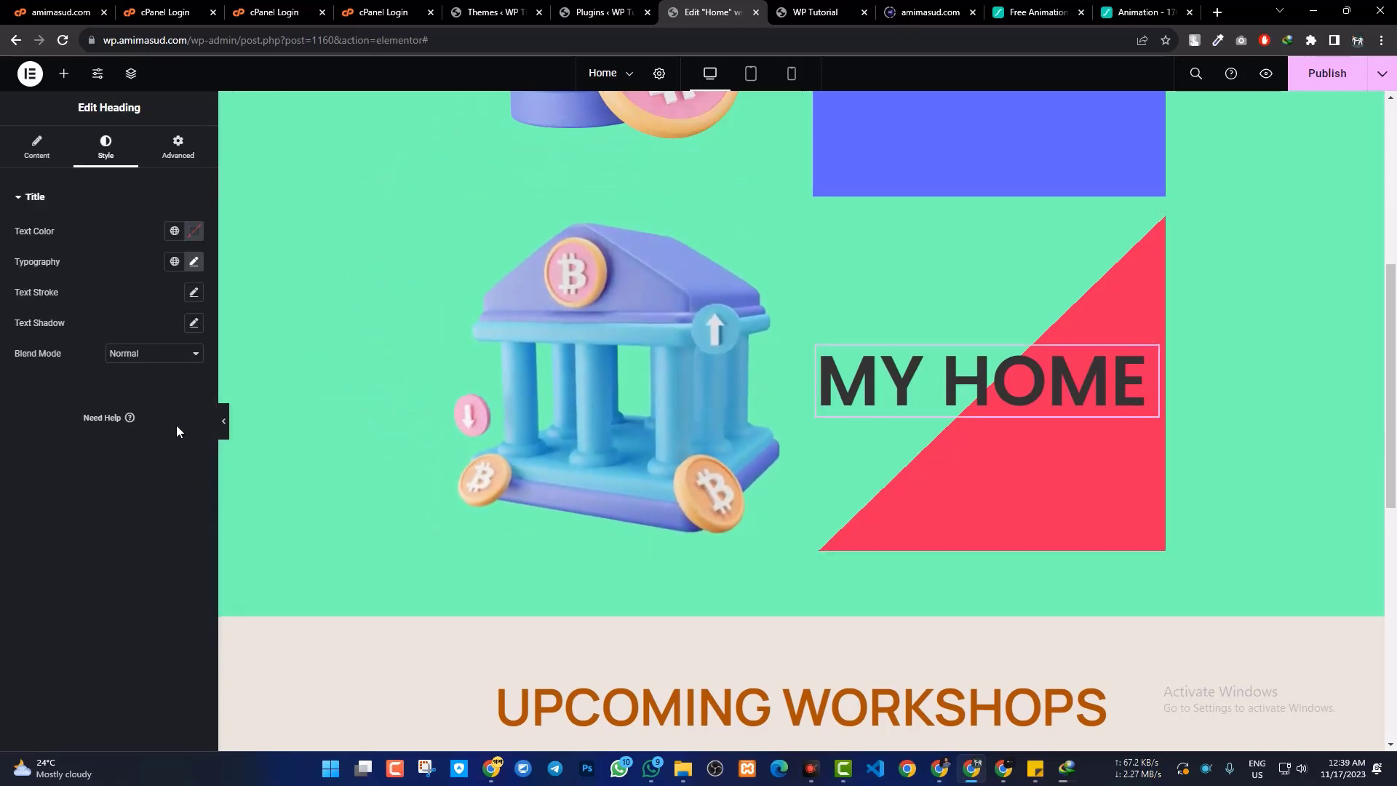
pyautogui.click(177, 167)
pyautogui.scroll(-5, 138, 480)
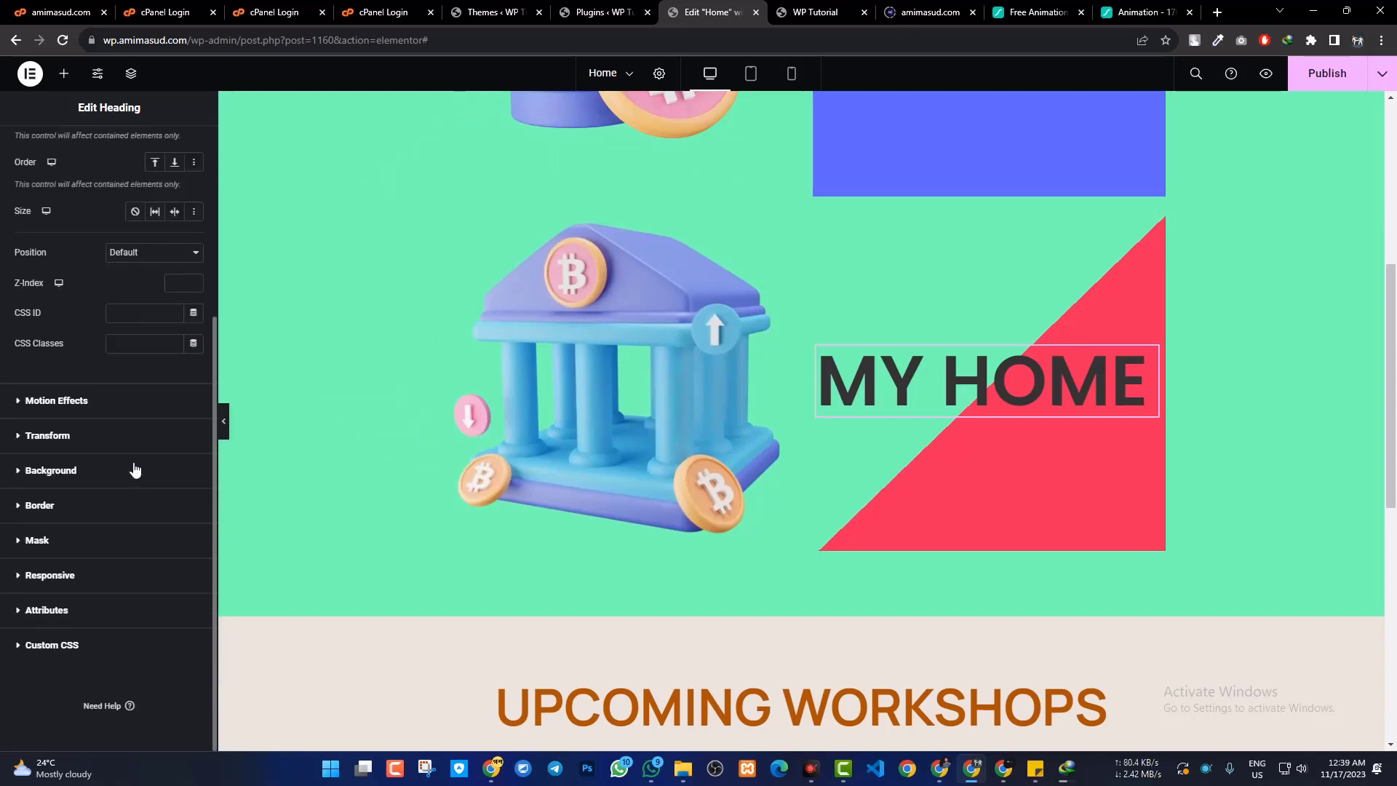
pyautogui.click(58, 400)
pyautogui.click(93, 400)
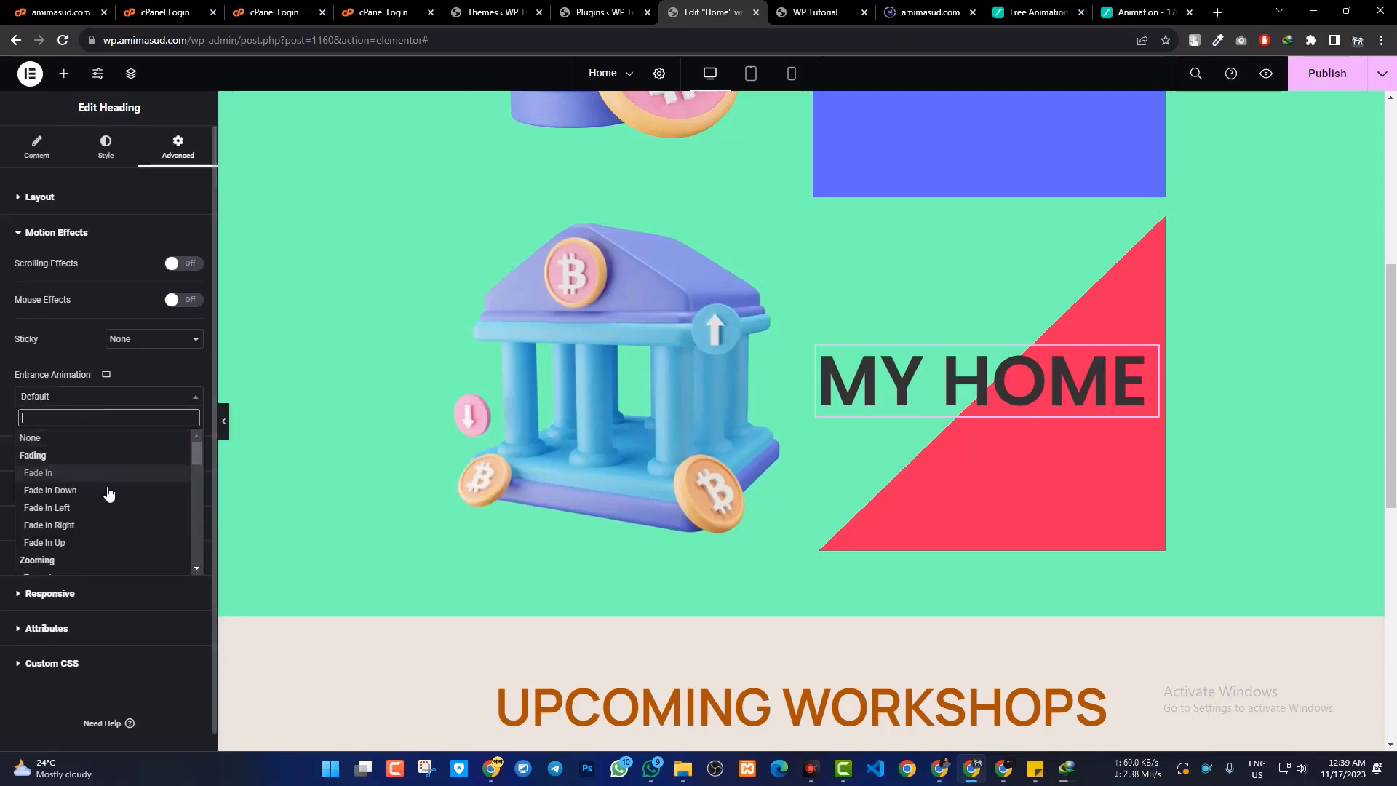
pyautogui.scroll(-4, 109, 495)
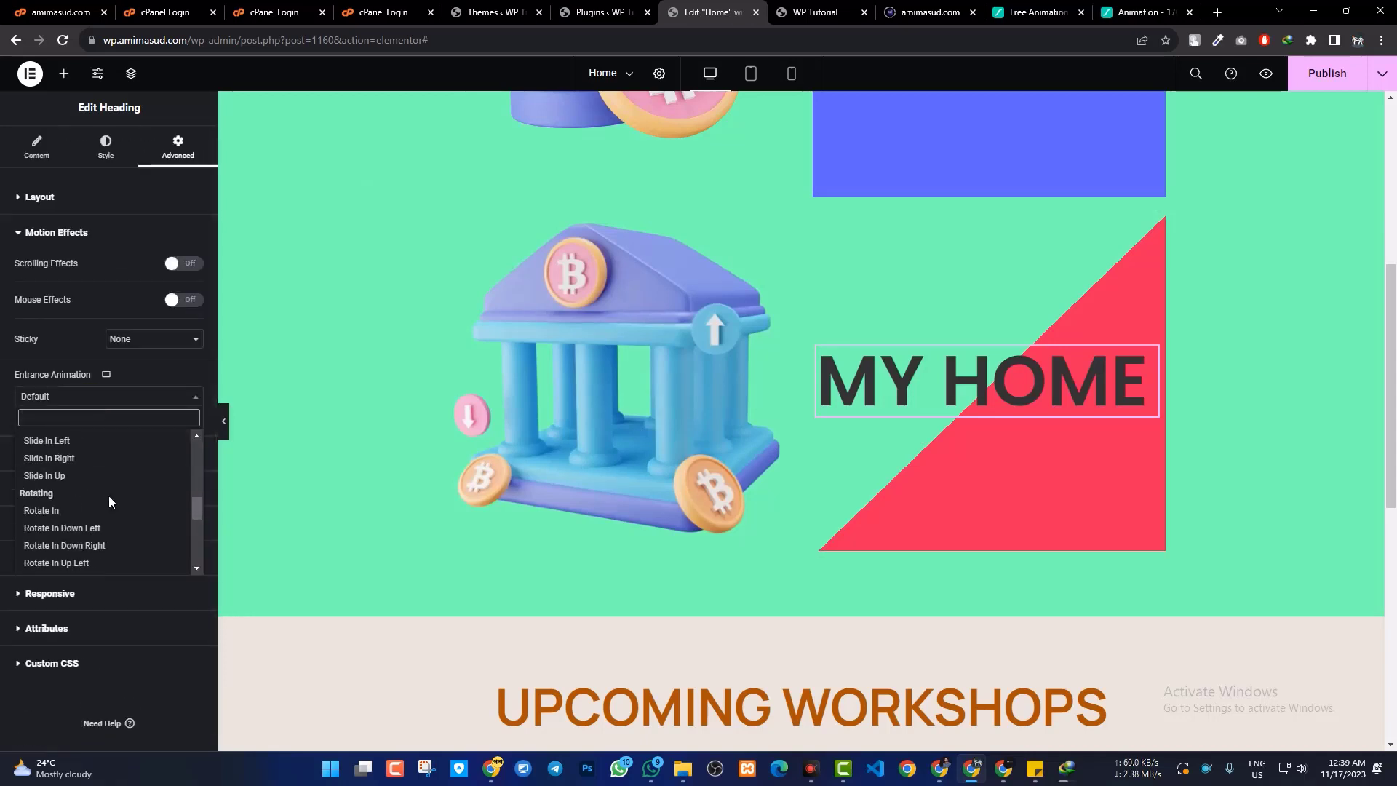
pyautogui.click(115, 550)
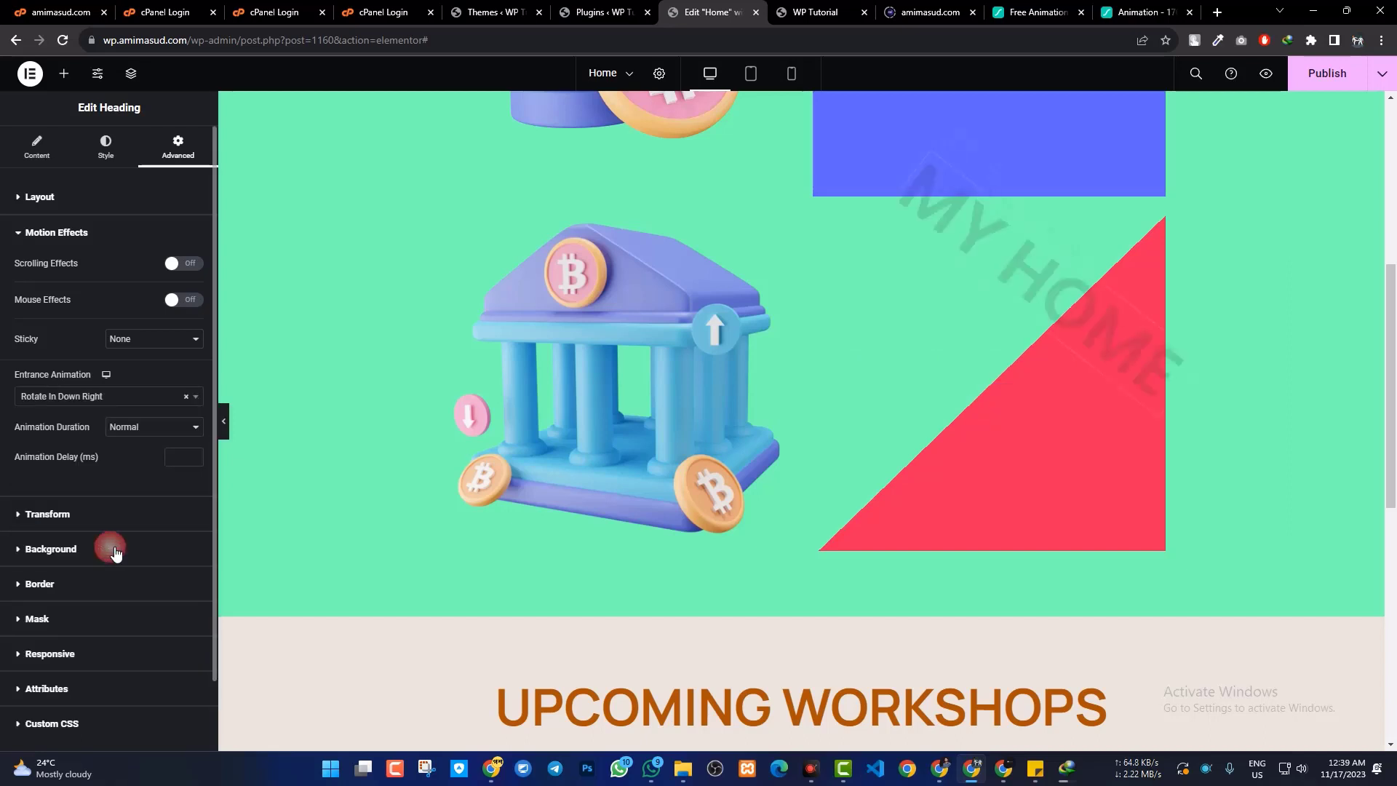
# Try Rotate In Up Left on the MY HOME heading, settle on the Bounce entrance animation and set its duration to Slow
pyautogui.click(124, 399)
pyautogui.click(93, 473)
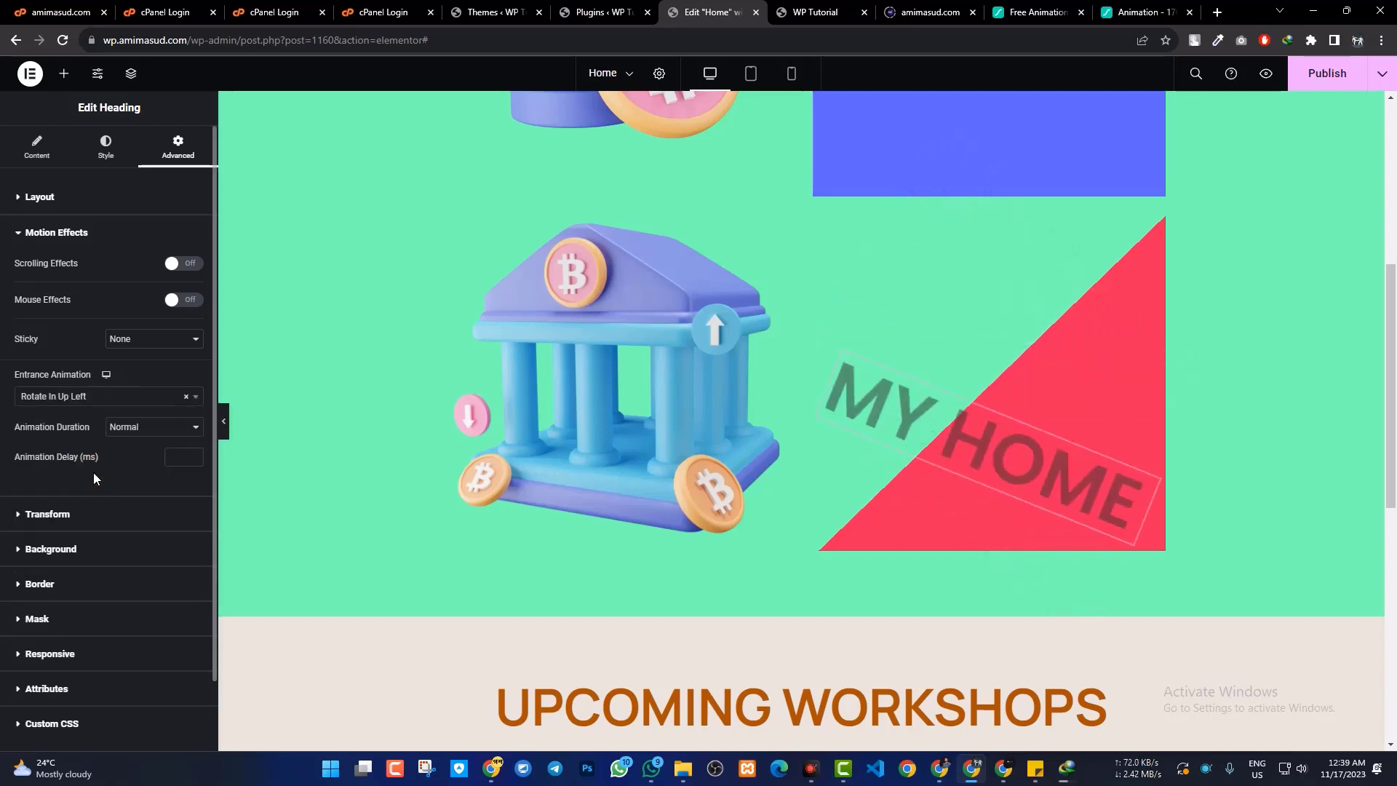
pyautogui.click(93, 397)
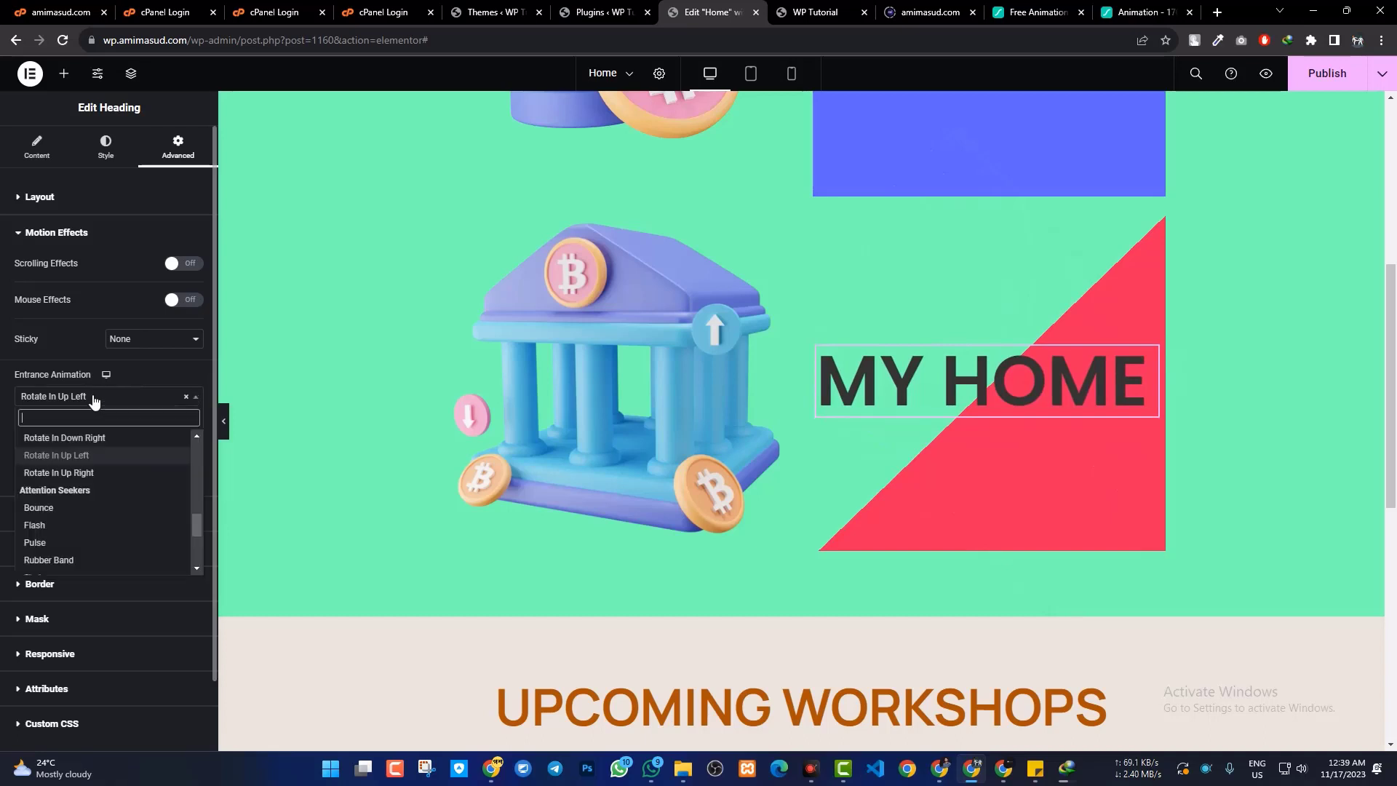
pyautogui.click(77, 509)
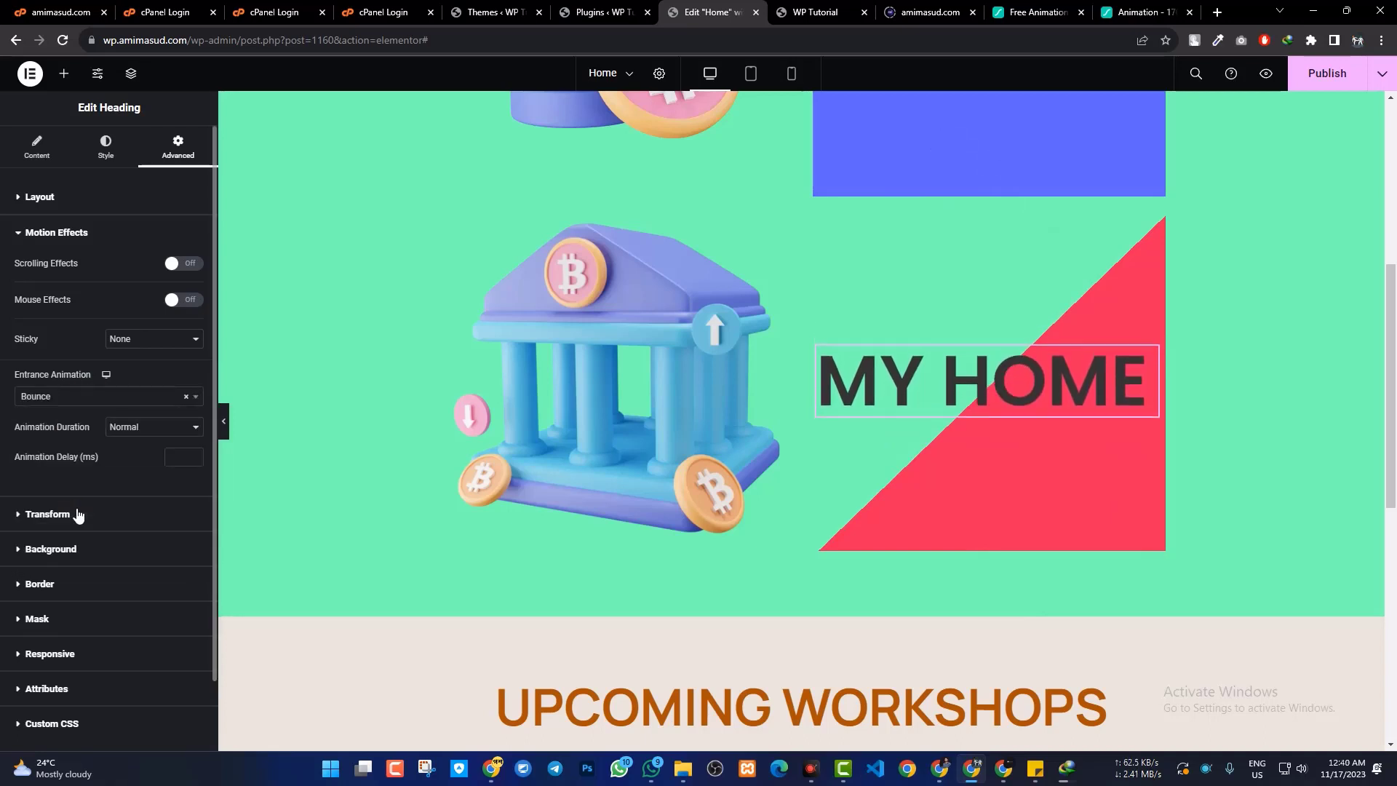
pyautogui.click(134, 430)
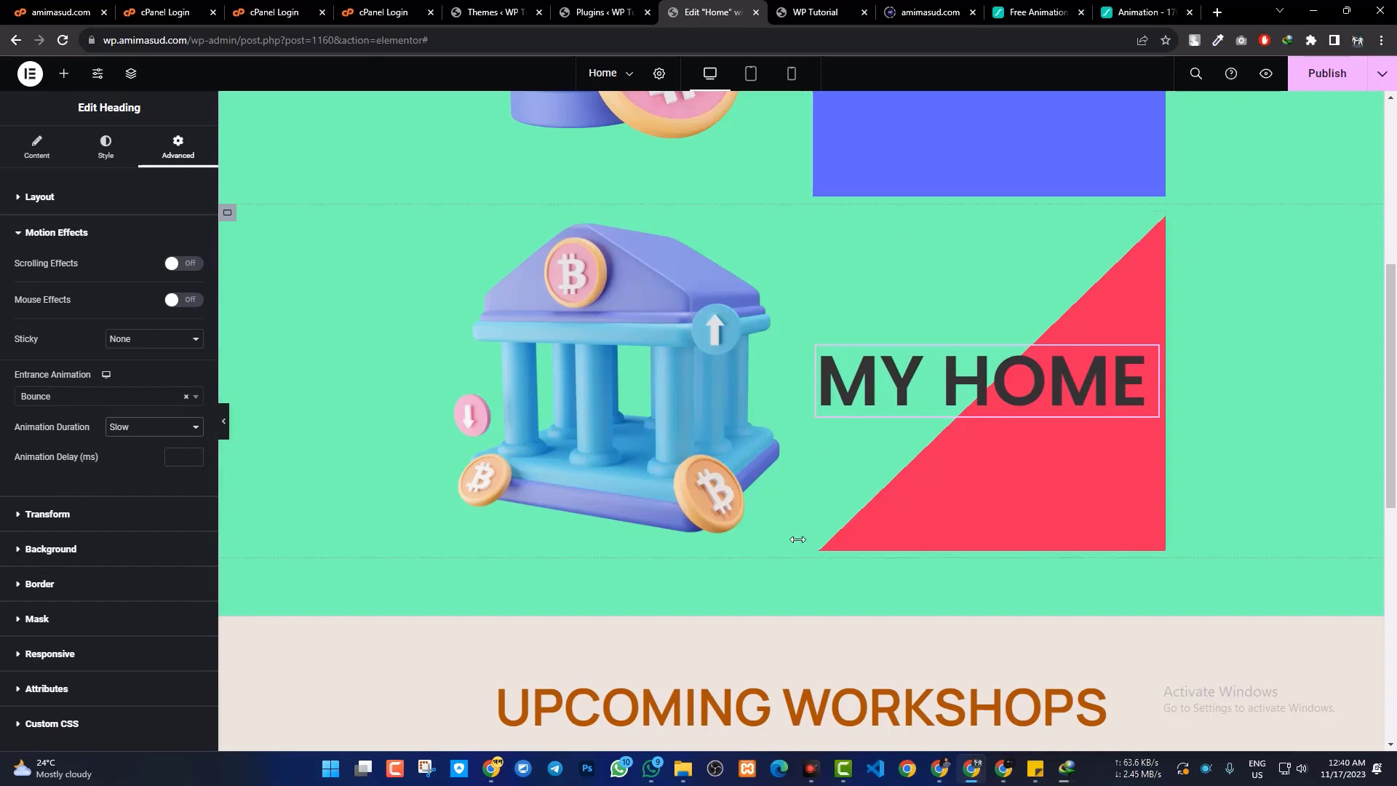
# Give the UPCOMING WORKSHOPS heading a Roll In entrance animation
pyautogui.scroll(-6, 798, 539)
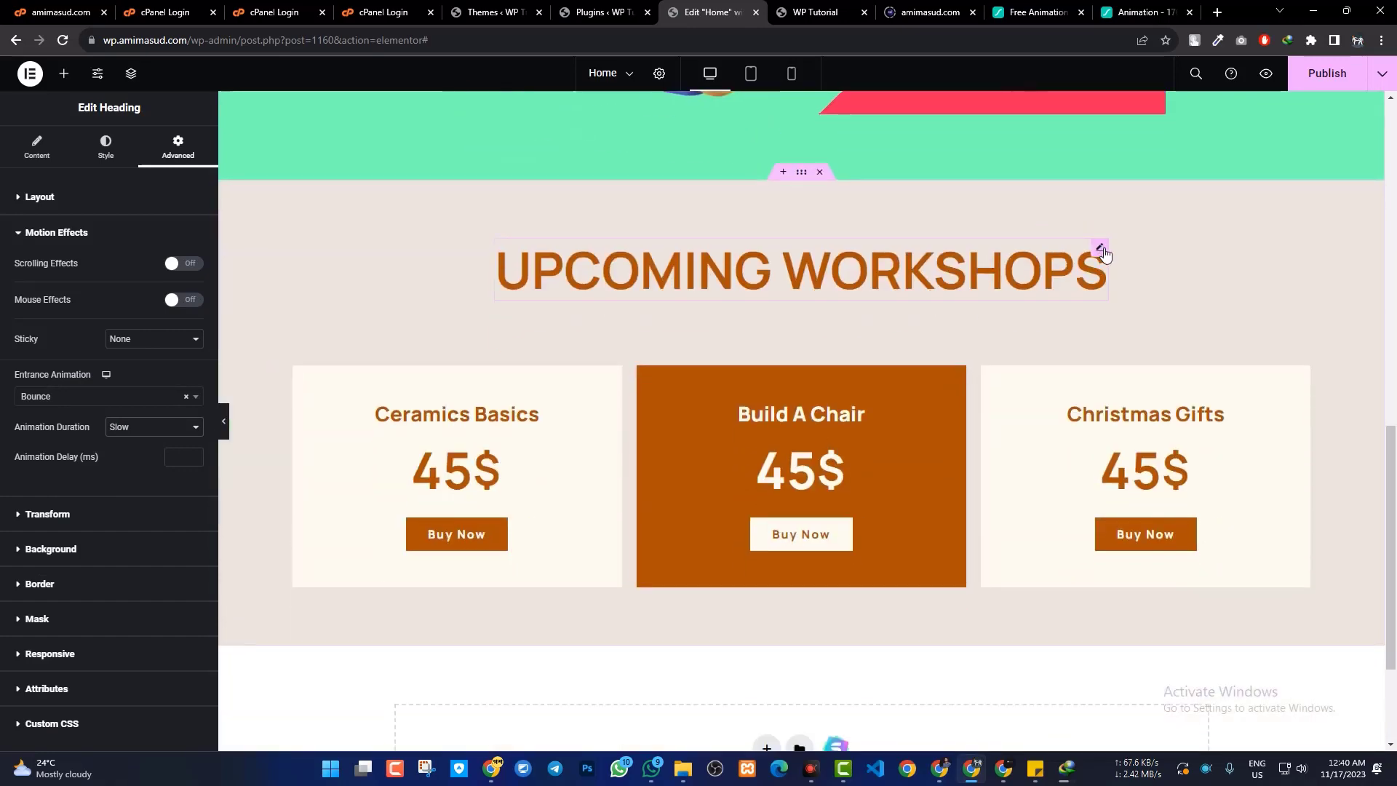
pyautogui.click(1101, 248)
pyautogui.click(178, 146)
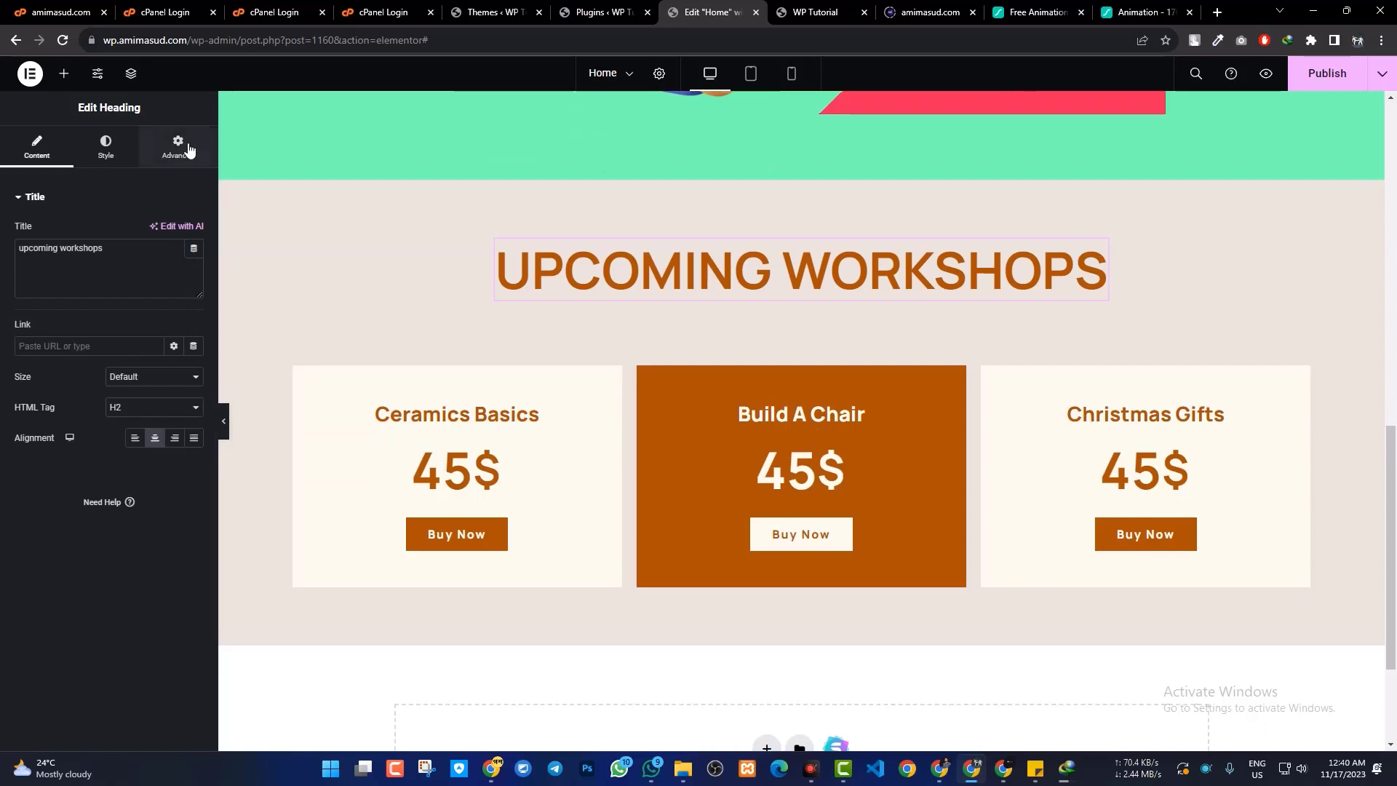
pyautogui.scroll(-3, 80, 630)
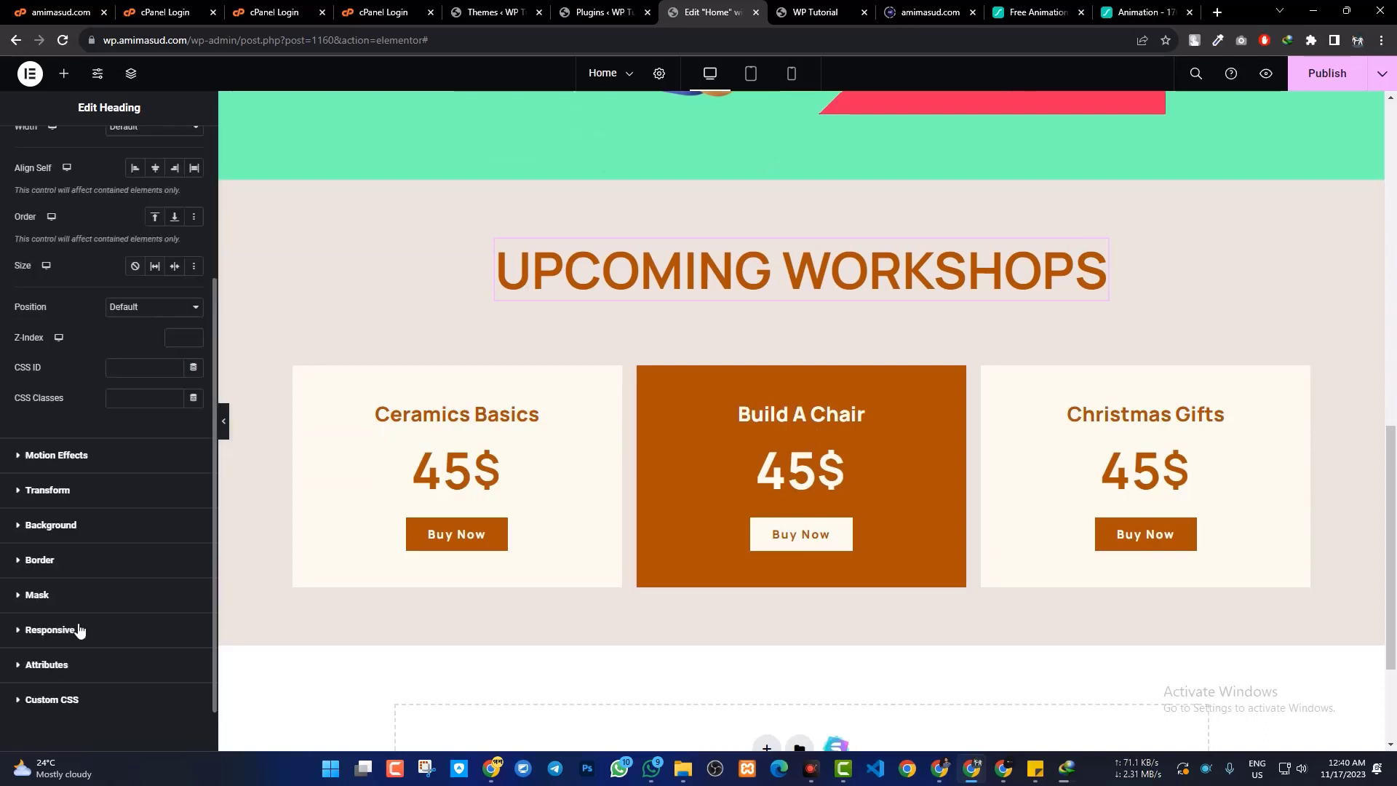
pyautogui.click(78, 458)
pyautogui.click(78, 397)
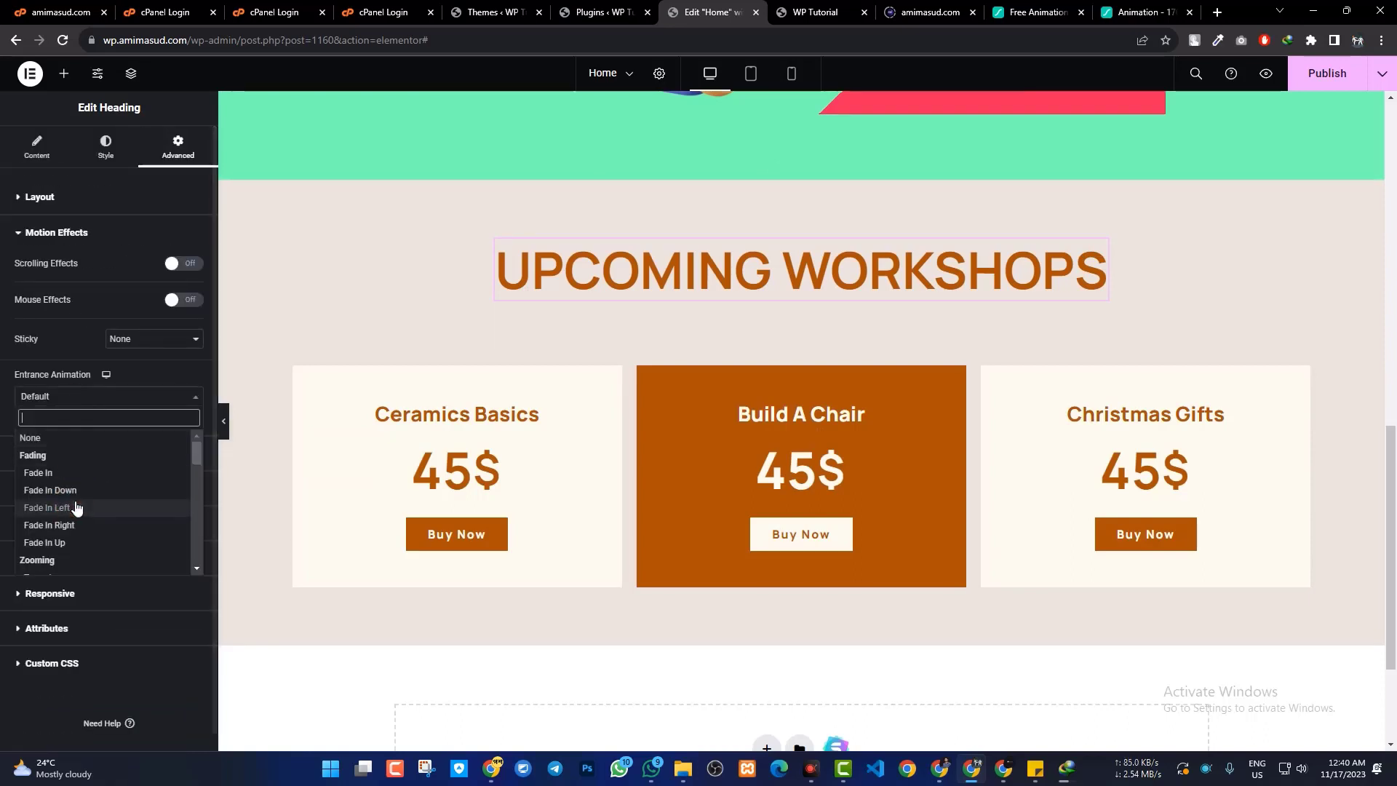
pyautogui.scroll(-10, 82, 510)
pyautogui.click(82, 567)
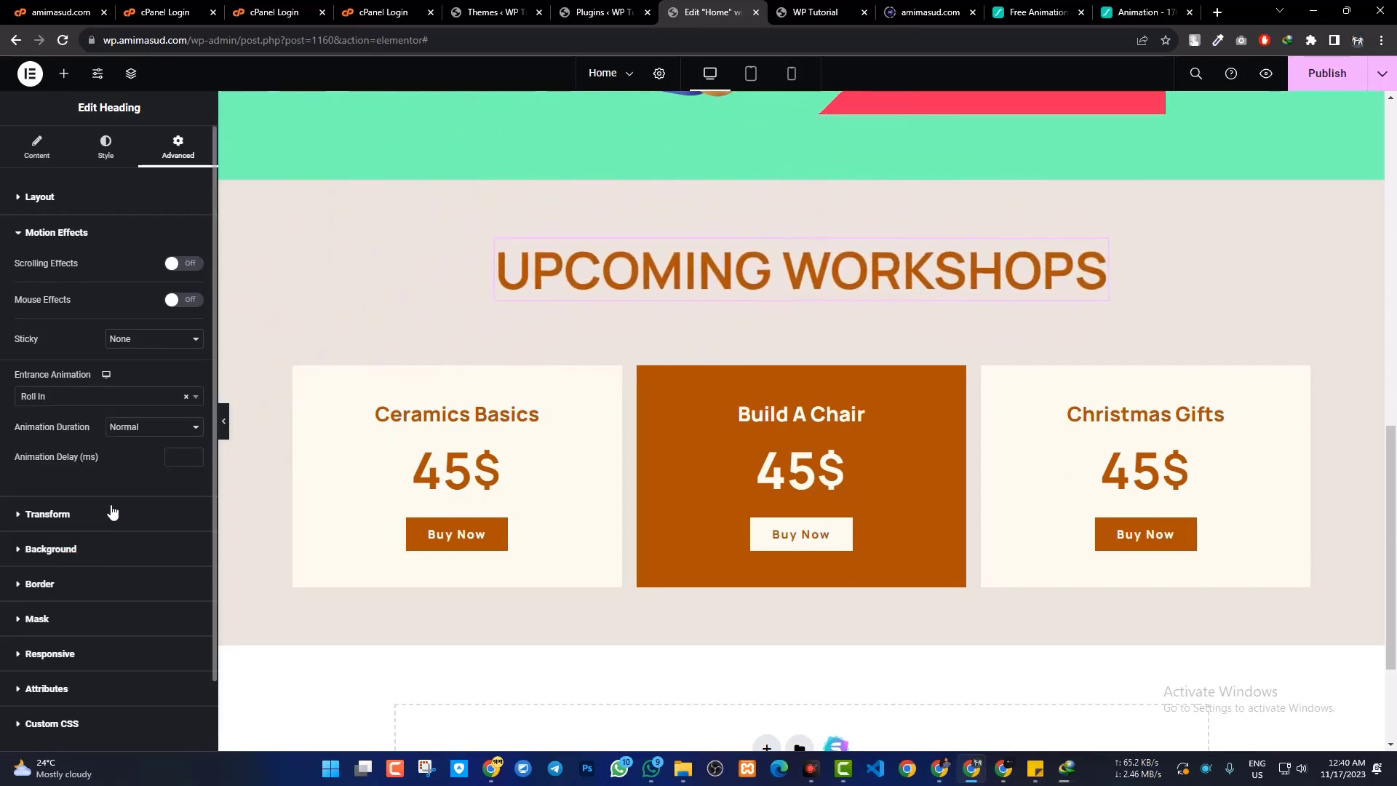
# Set the UPCOMING WORKSHOPS heading's animation duration to Slow and change its entrance animation to Light Speed In
pyautogui.click(136, 426)
pyautogui.click(125, 446)
pyautogui.click(90, 395)
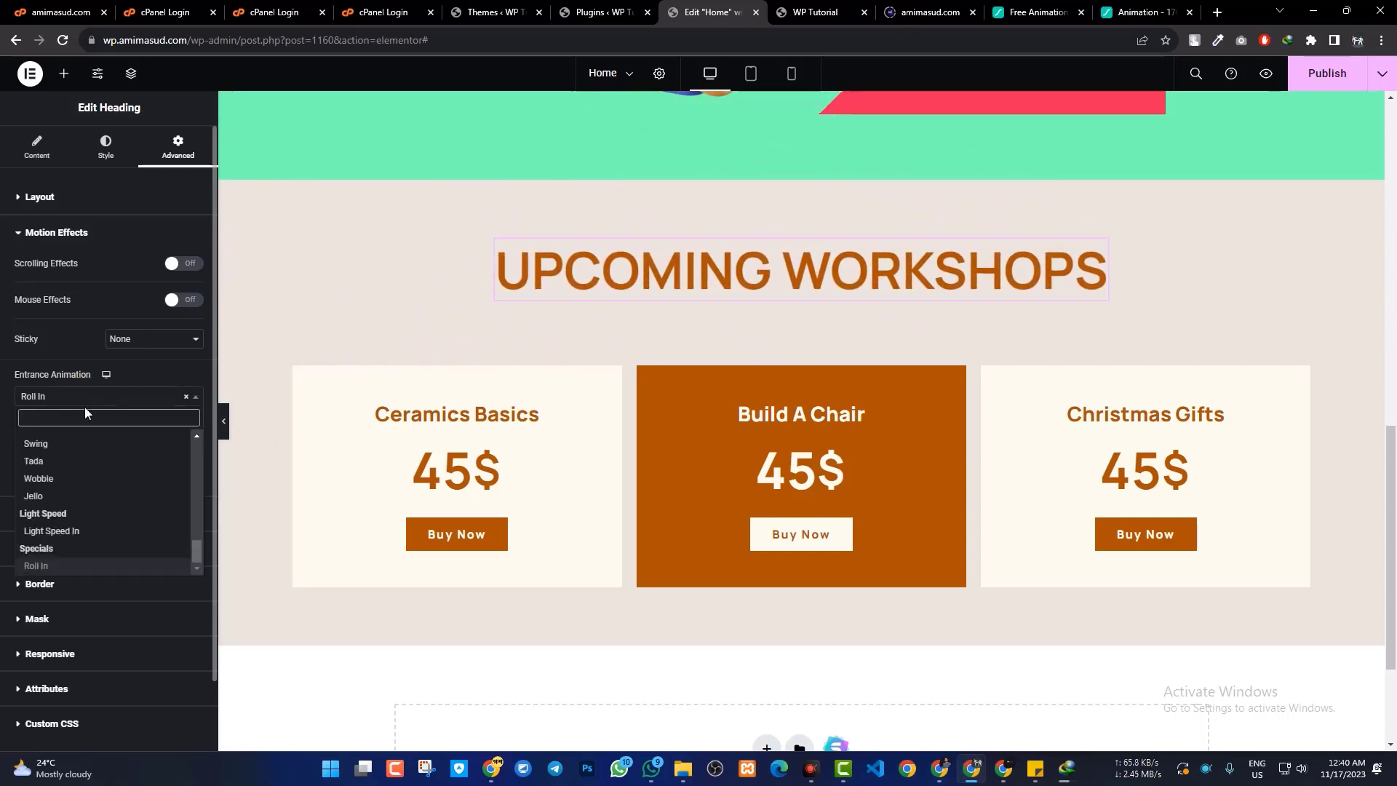
pyautogui.click(70, 532)
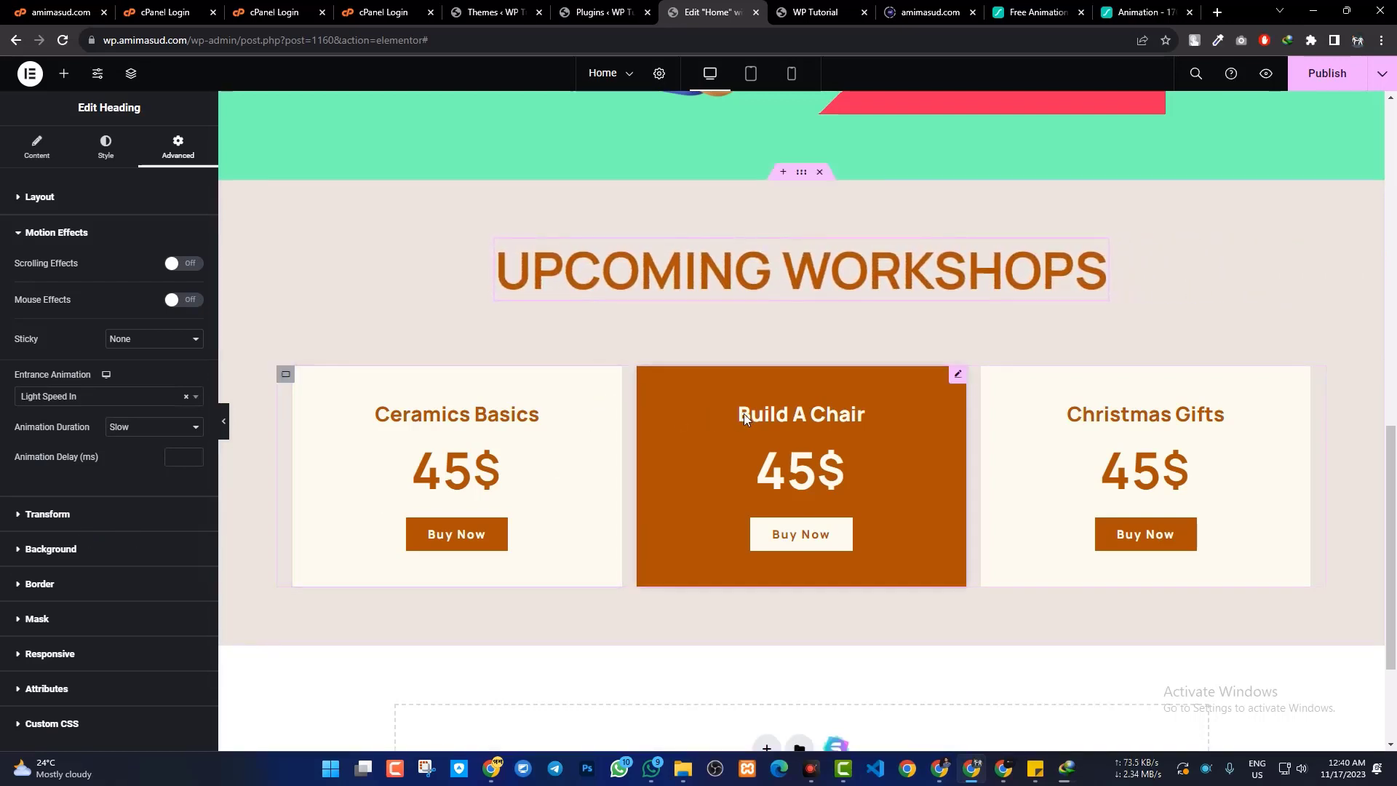
# Apply the Jello entrance animation to the Ceramics Basics price table
pyautogui.click(618, 380)
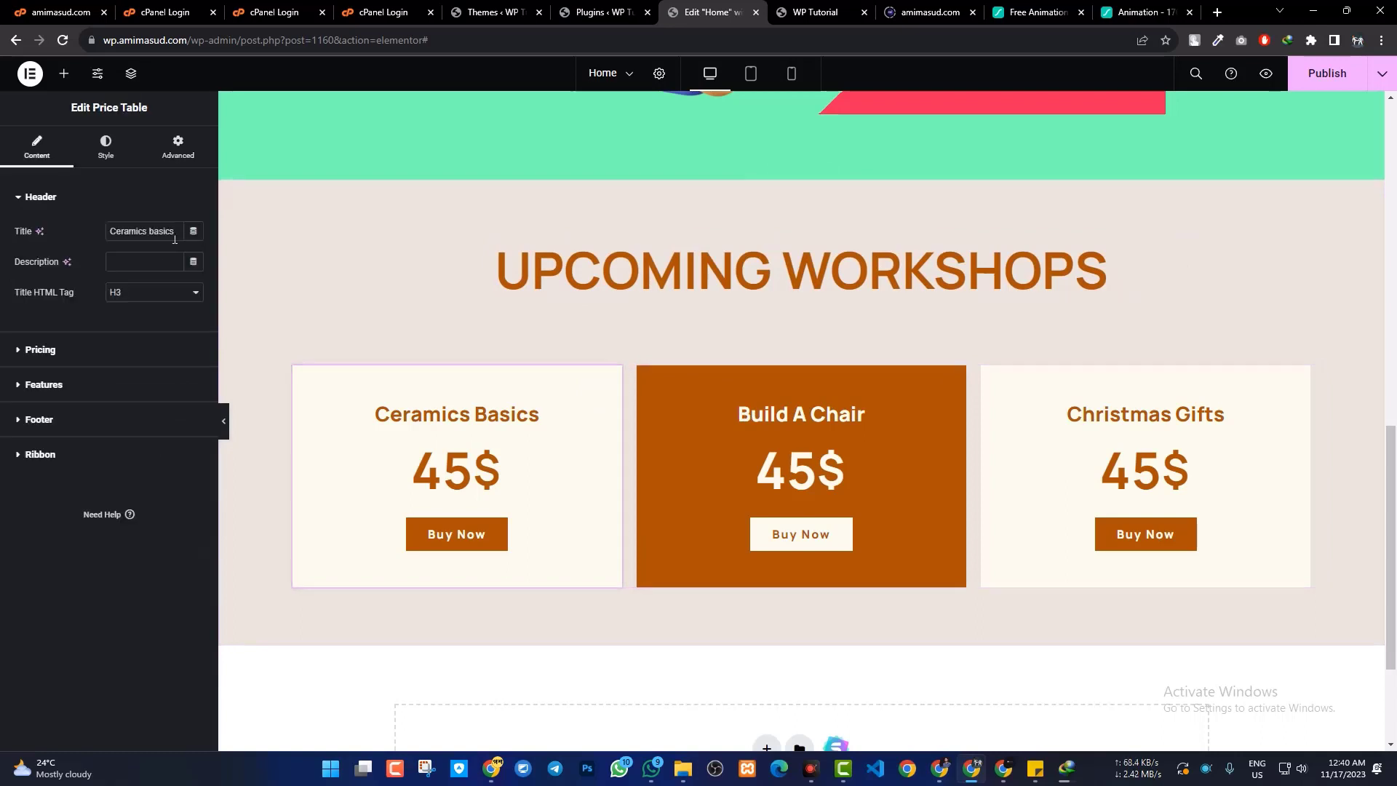
pyautogui.click(182, 148)
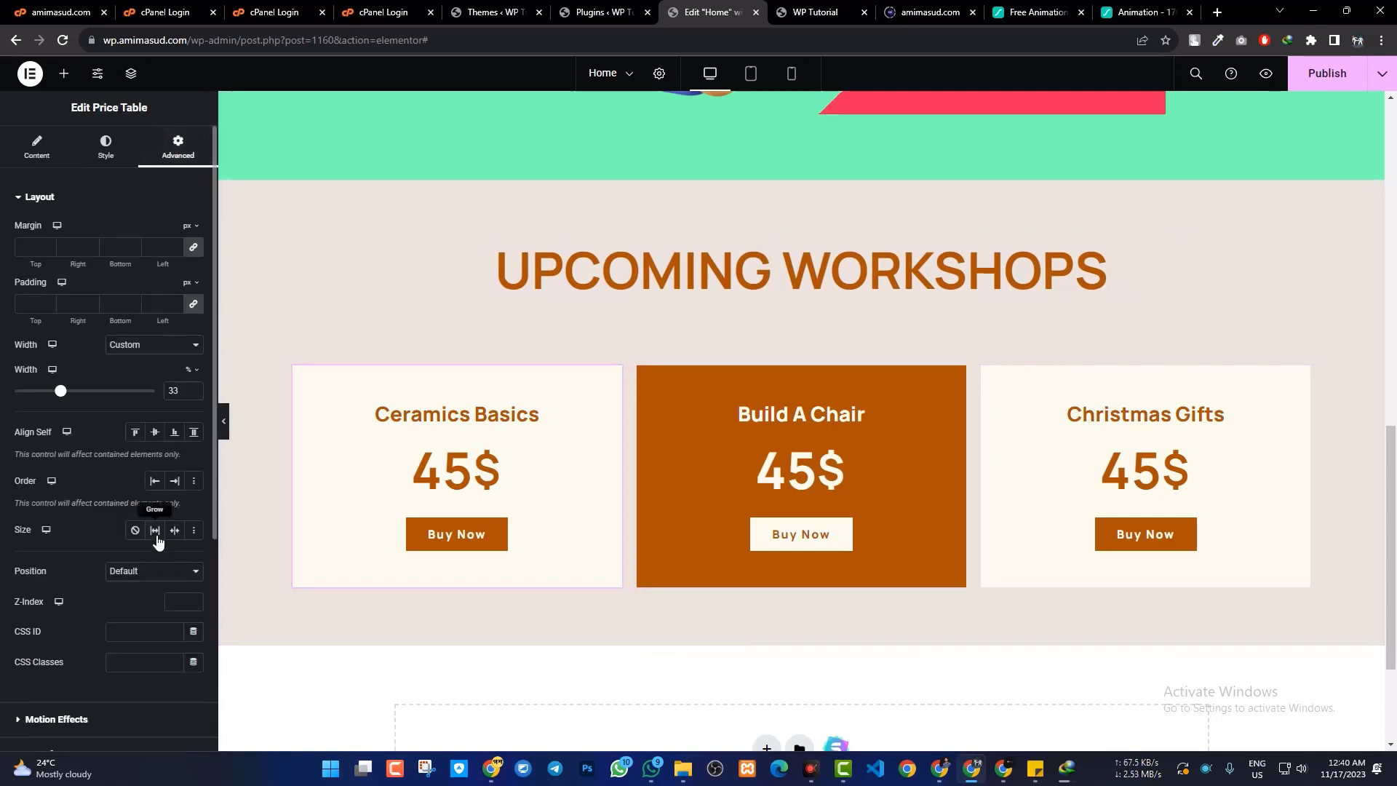
pyautogui.scroll(-4, 174, 439)
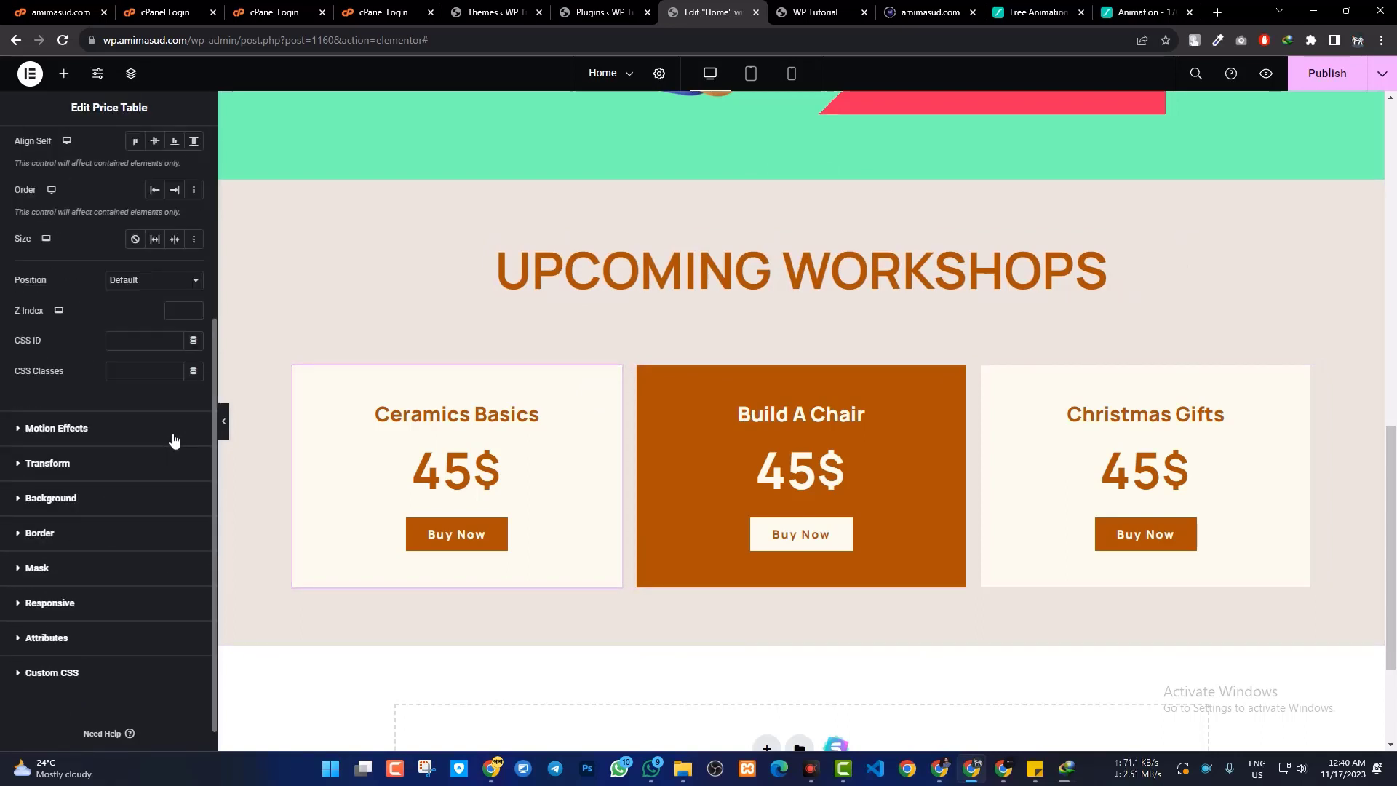
pyautogui.click(67, 422)
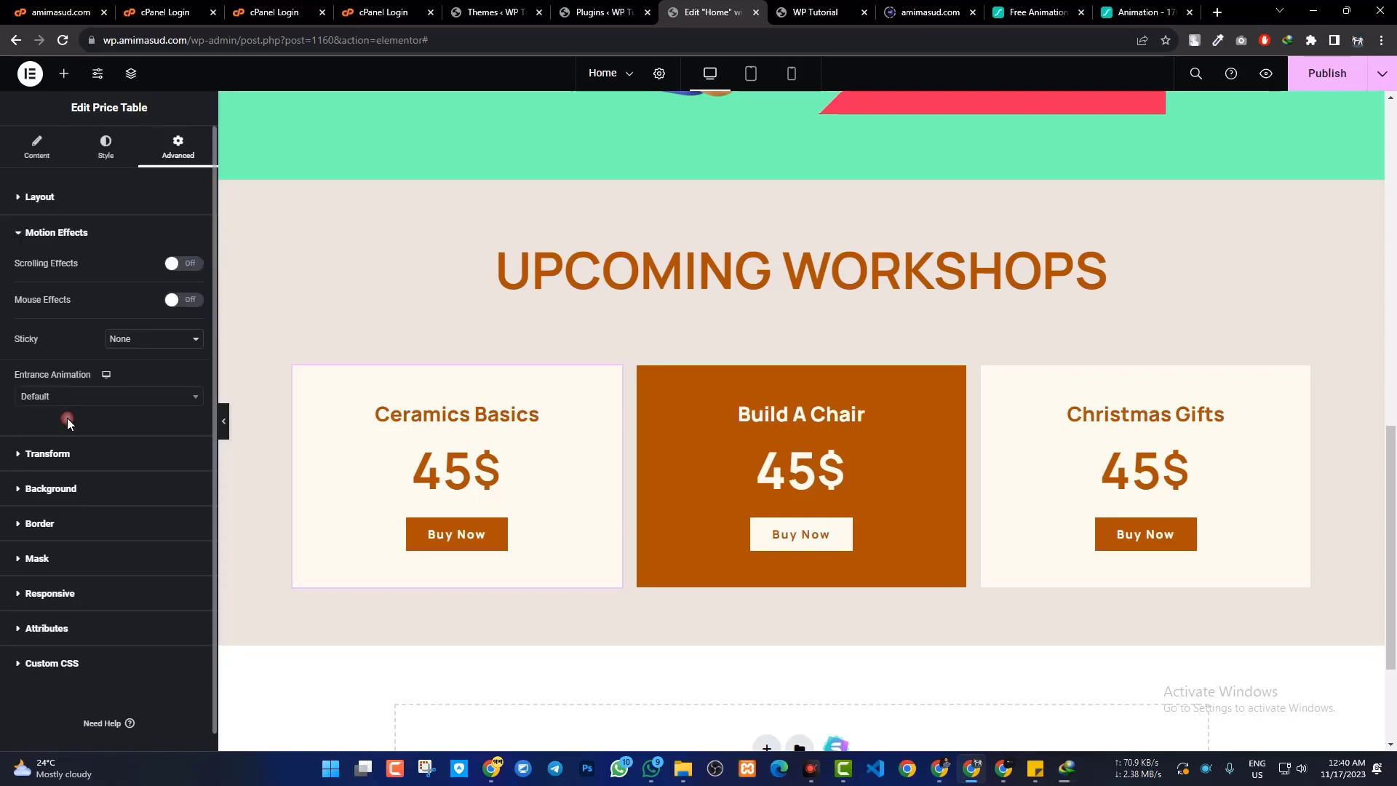
pyautogui.click(105, 399)
pyautogui.scroll(-10, 98, 473)
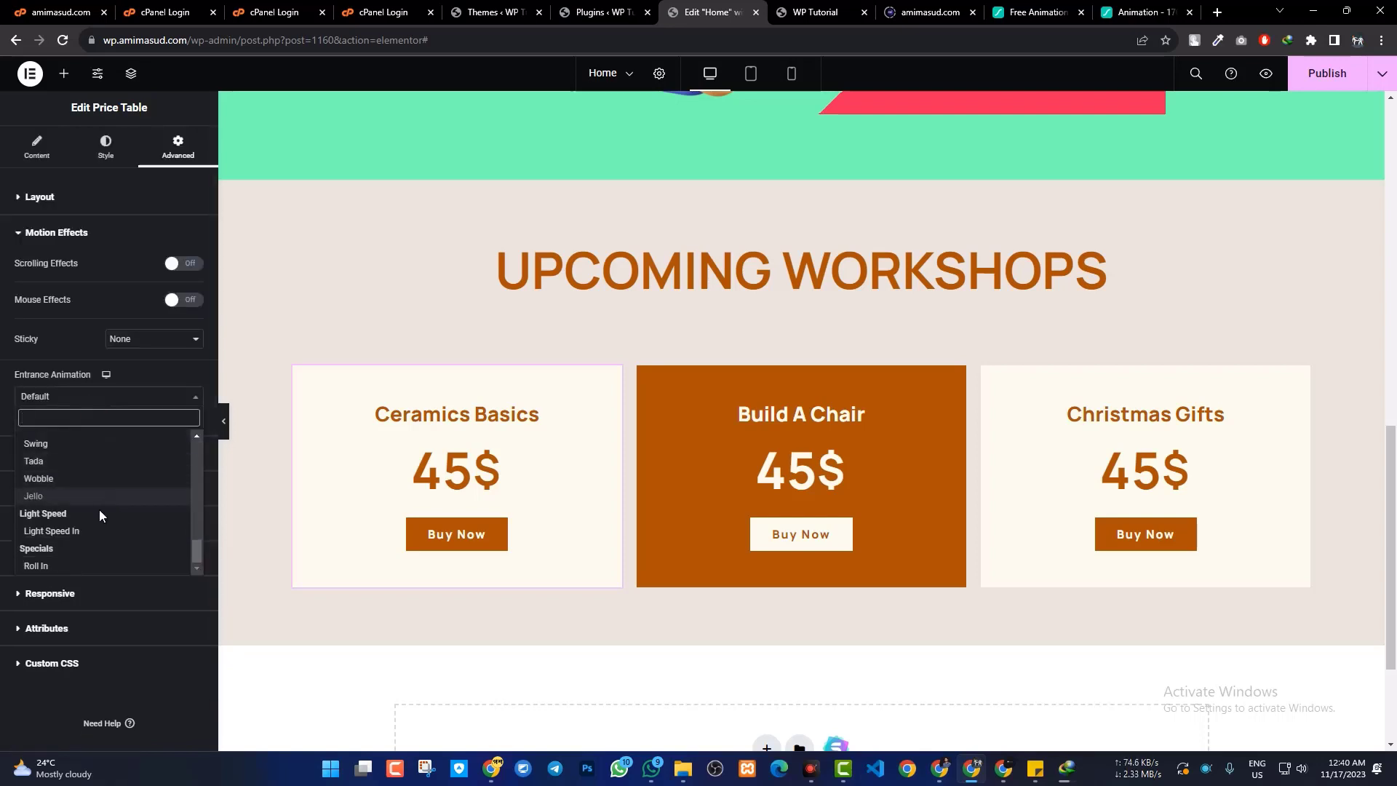
pyautogui.click(67, 497)
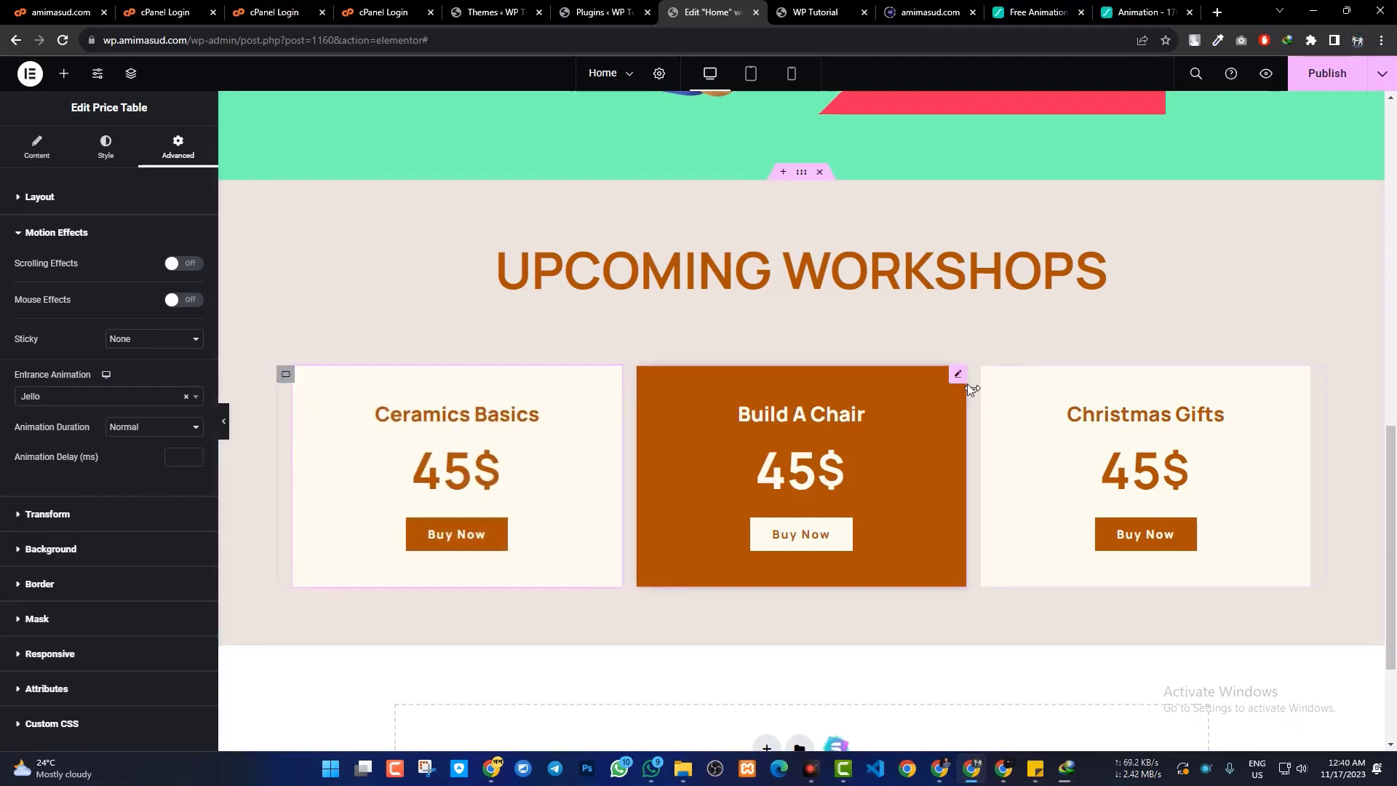
# Give the Build A Chair price table a Wobble entrance animation with Slow duration
pyautogui.click(958, 377)
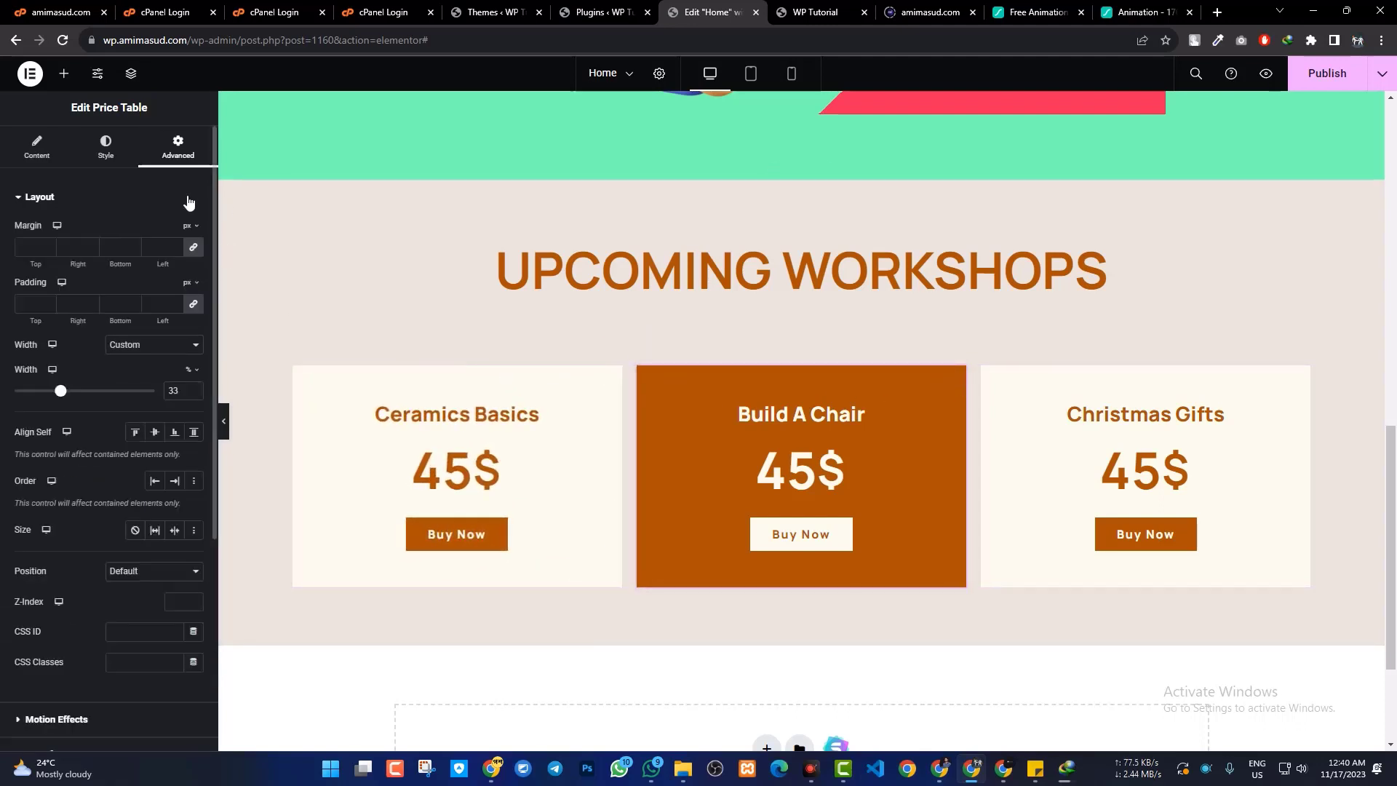
pyautogui.scroll(-5, 180, 207)
pyautogui.scroll(-1, 180, 207)
pyautogui.click(103, 401)
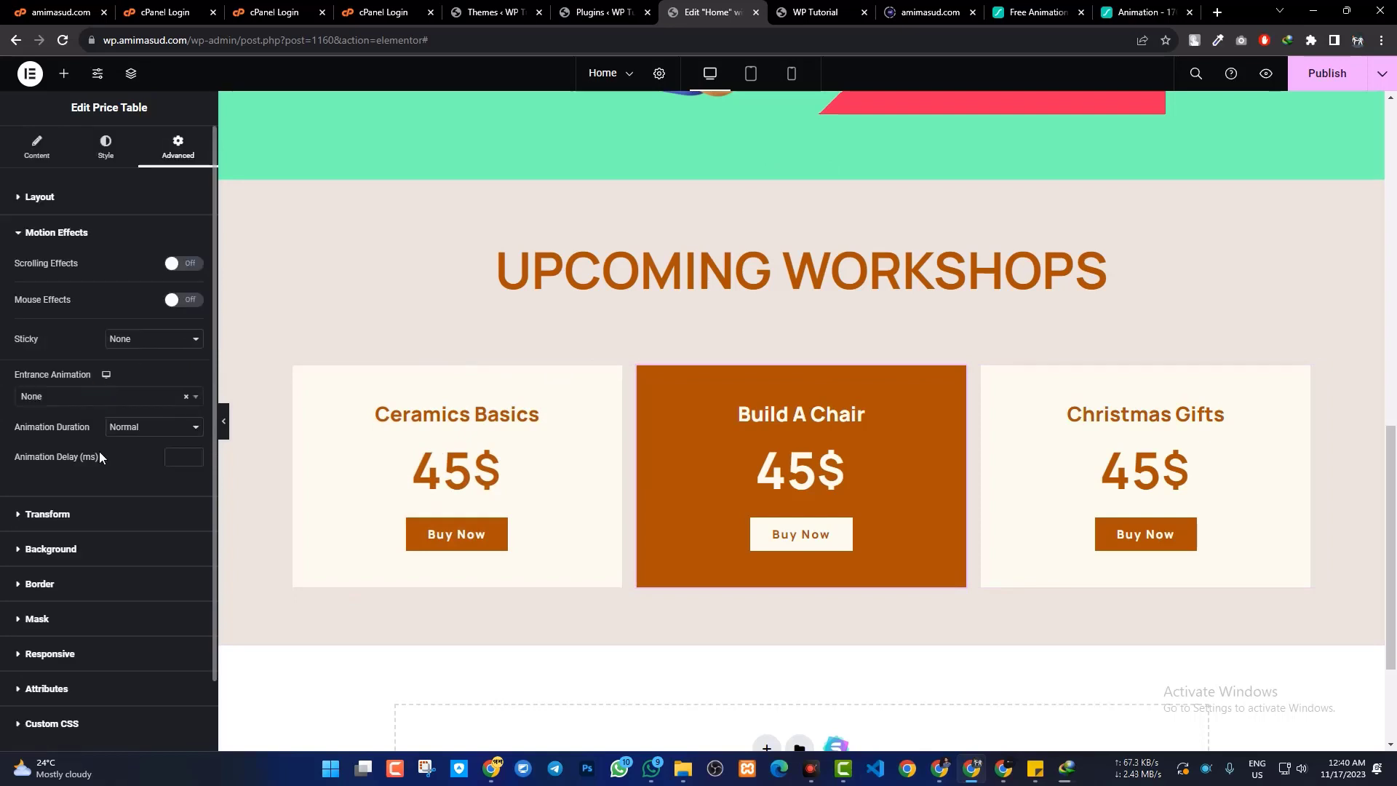
pyautogui.click(94, 397)
pyautogui.scroll(-10, 98, 488)
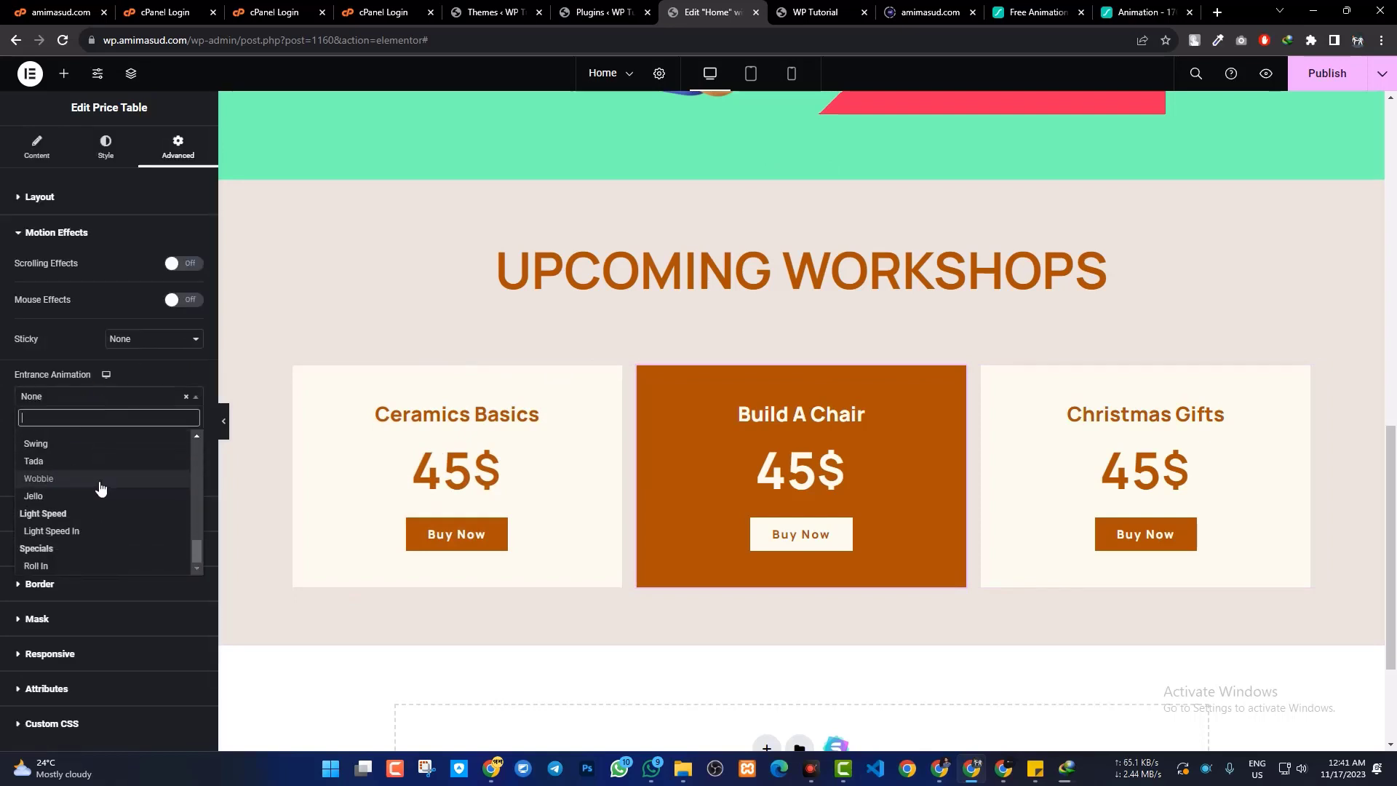
pyautogui.click(72, 481)
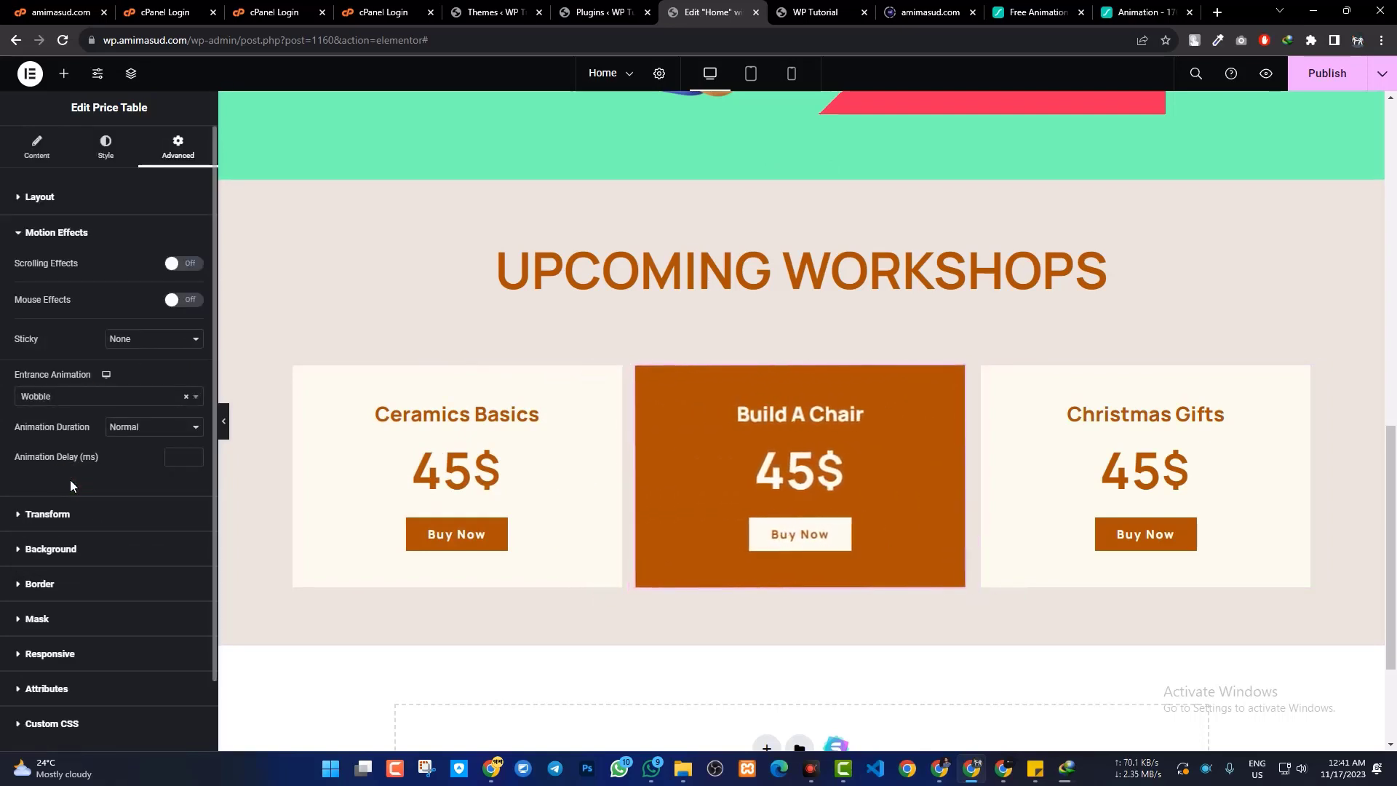
pyautogui.click(138, 426)
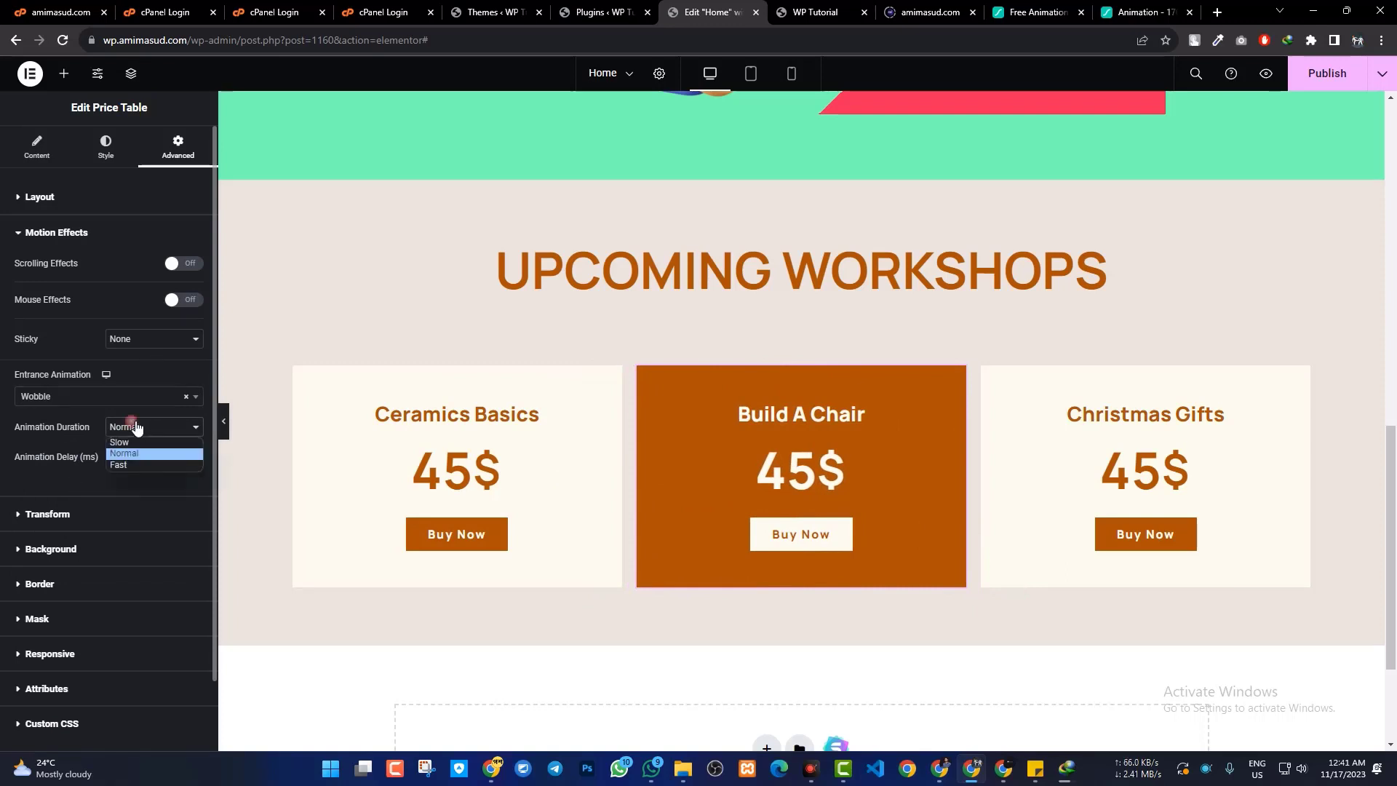
pyautogui.click(121, 438)
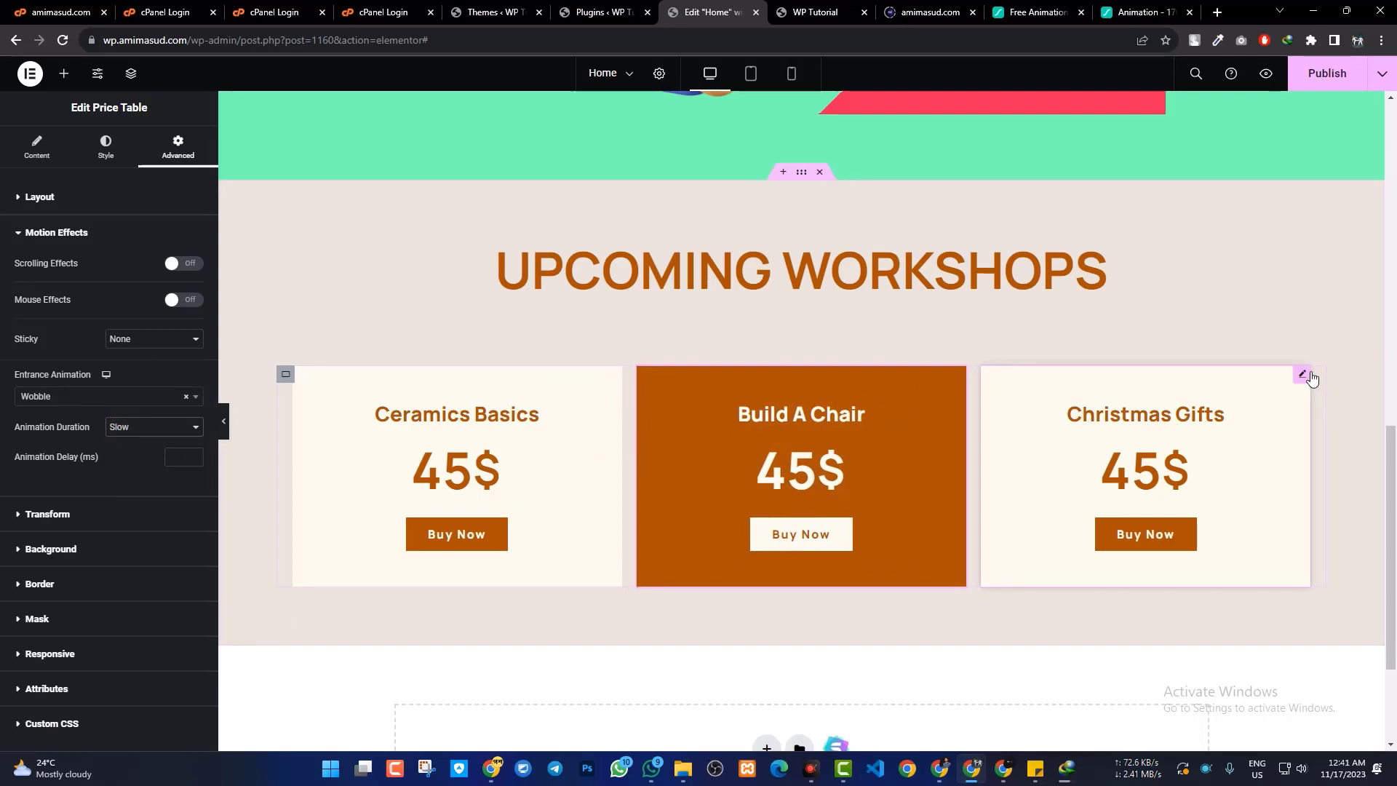
# Give the Christmas Gifts price table a Tada entrance animation with Slow duration
pyautogui.click(1306, 374)
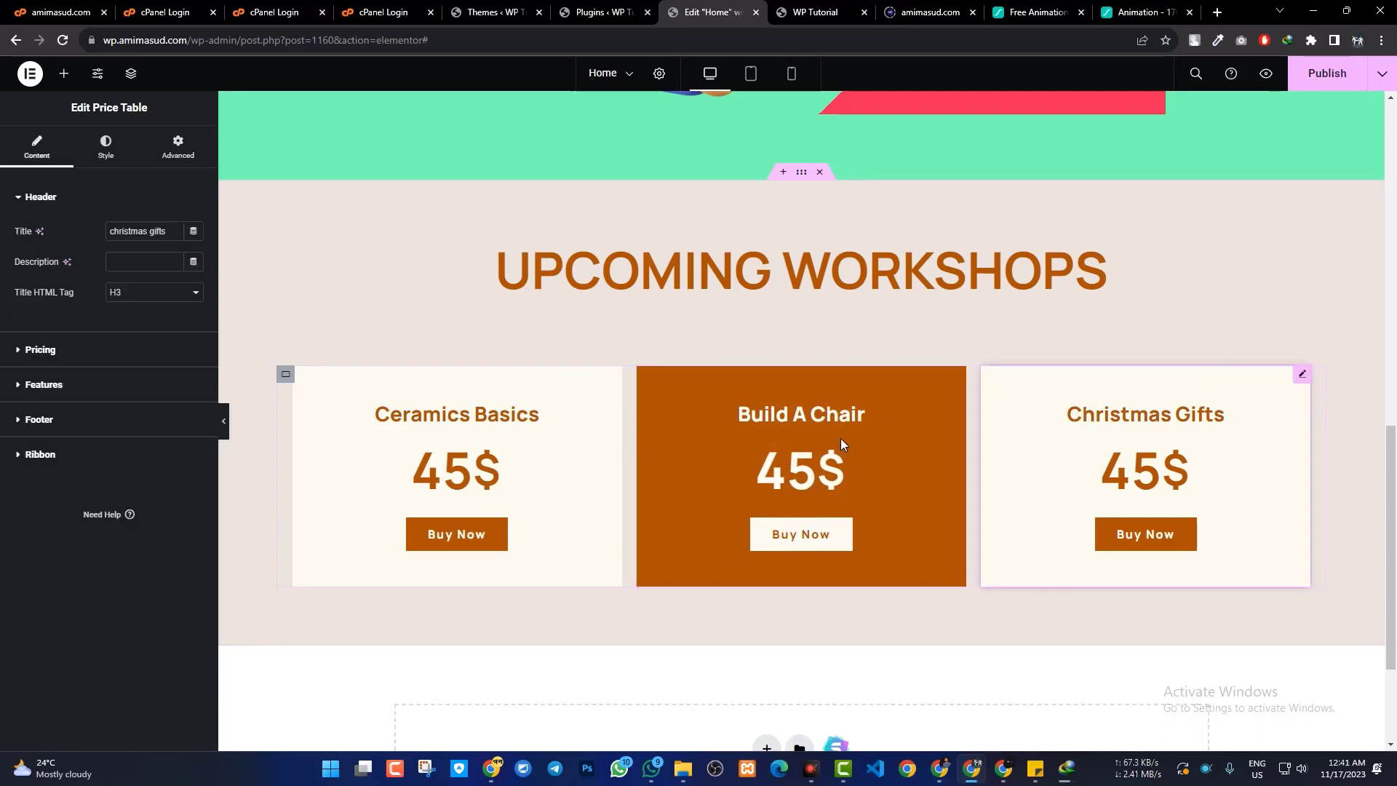
pyautogui.click(180, 146)
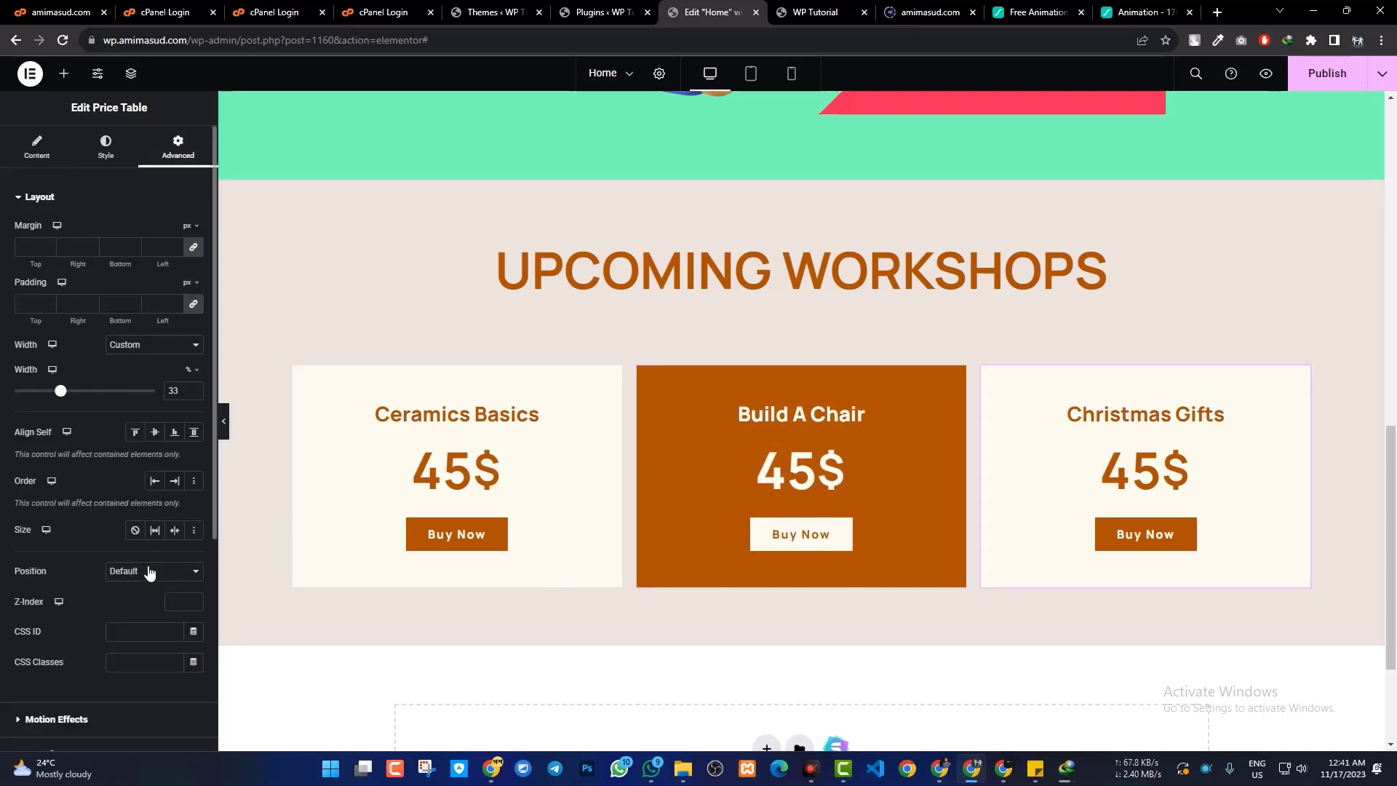
pyautogui.scroll(-4, 153, 389)
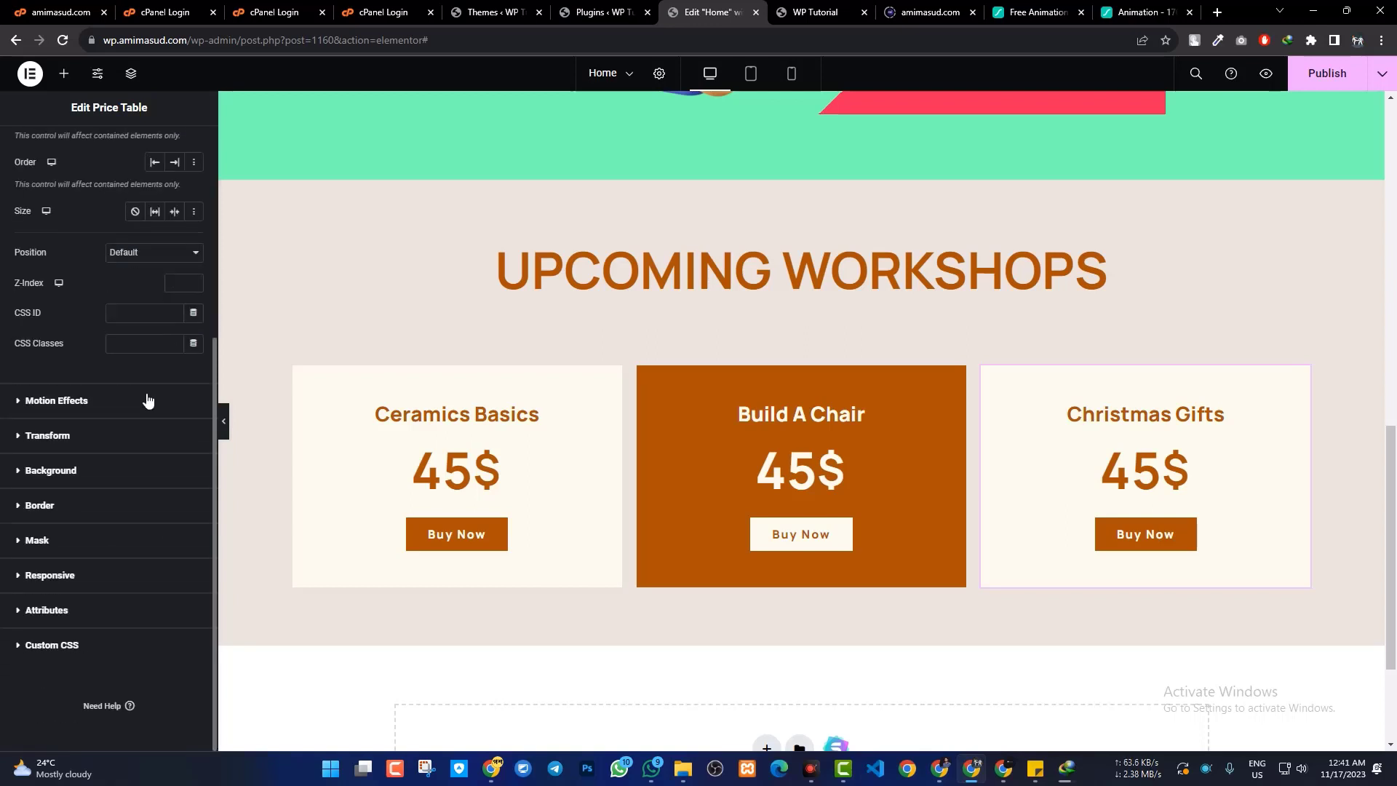
pyautogui.click(57, 401)
pyautogui.click(84, 402)
pyautogui.scroll(-10, 91, 473)
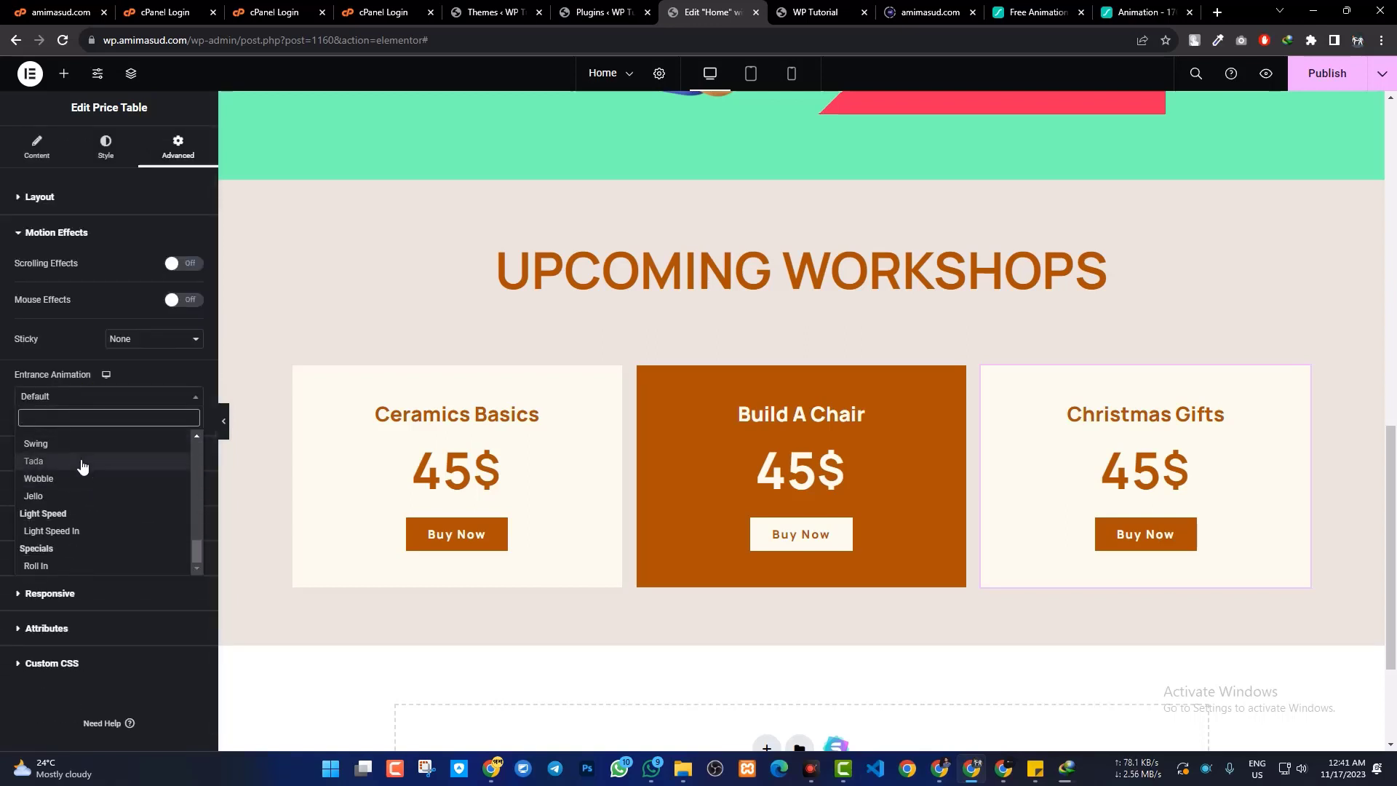
pyautogui.click(85, 461)
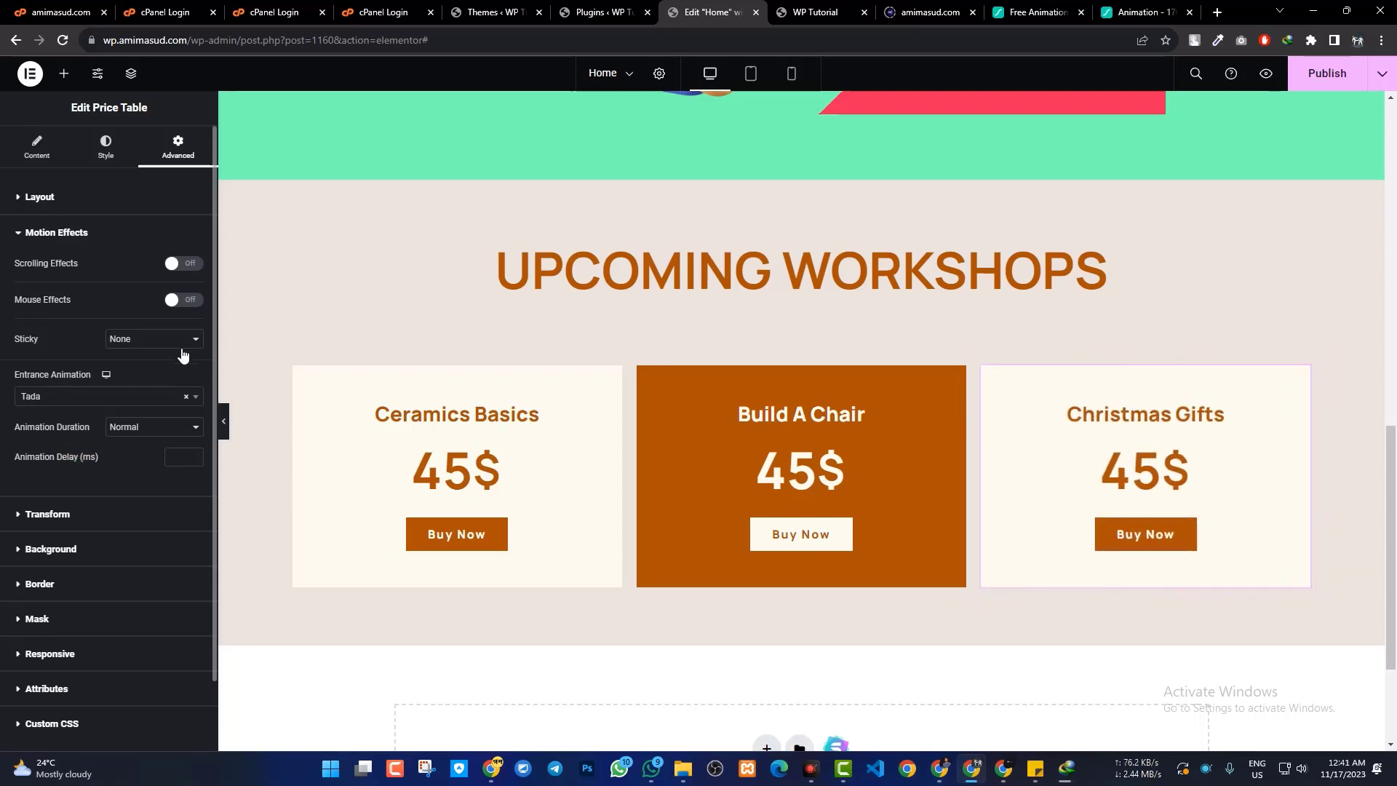
pyautogui.click(135, 430)
pyautogui.click(128, 438)
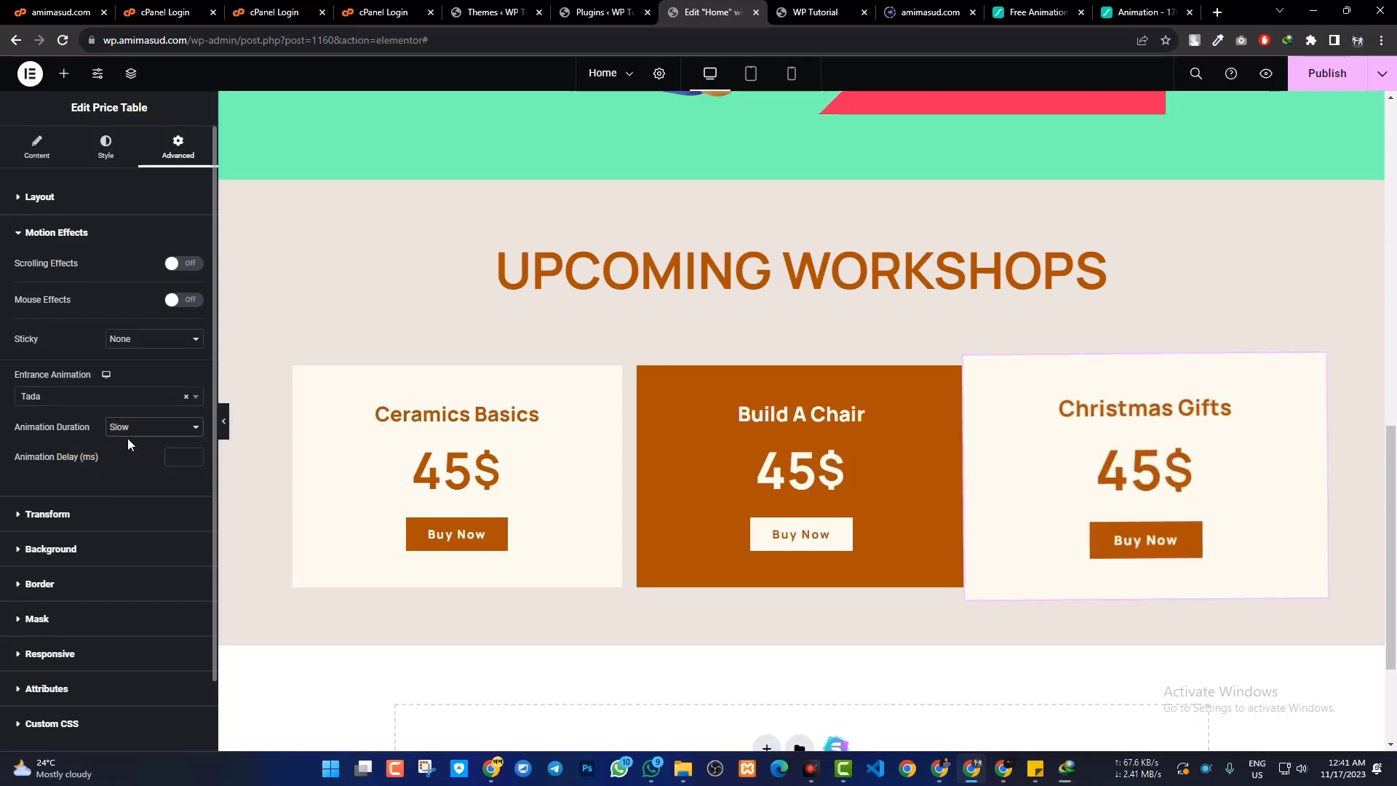
# Publish the home page and check its entrance animations in the live preview down to the workshop price tables
pyautogui.scroll(-3, 583, 538)
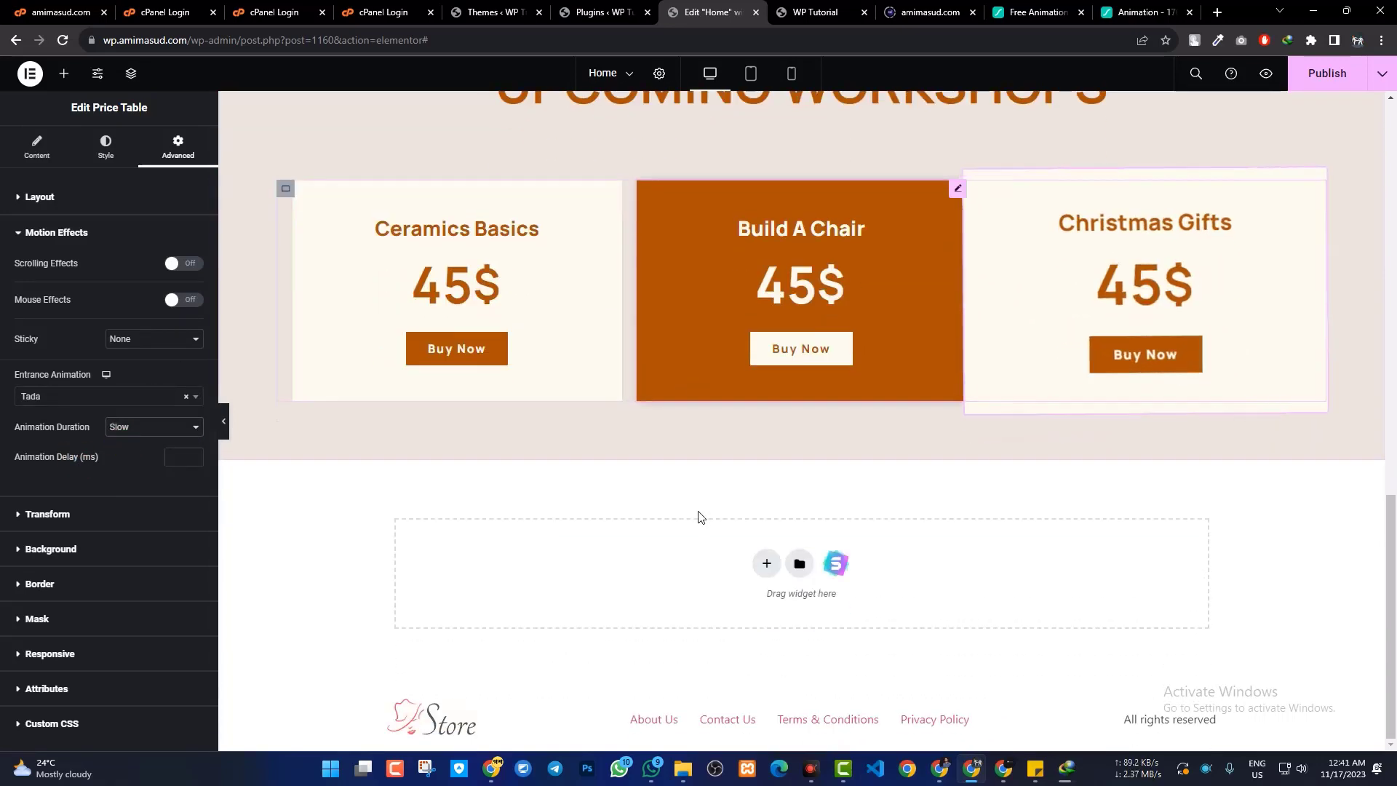
pyautogui.click(1329, 76)
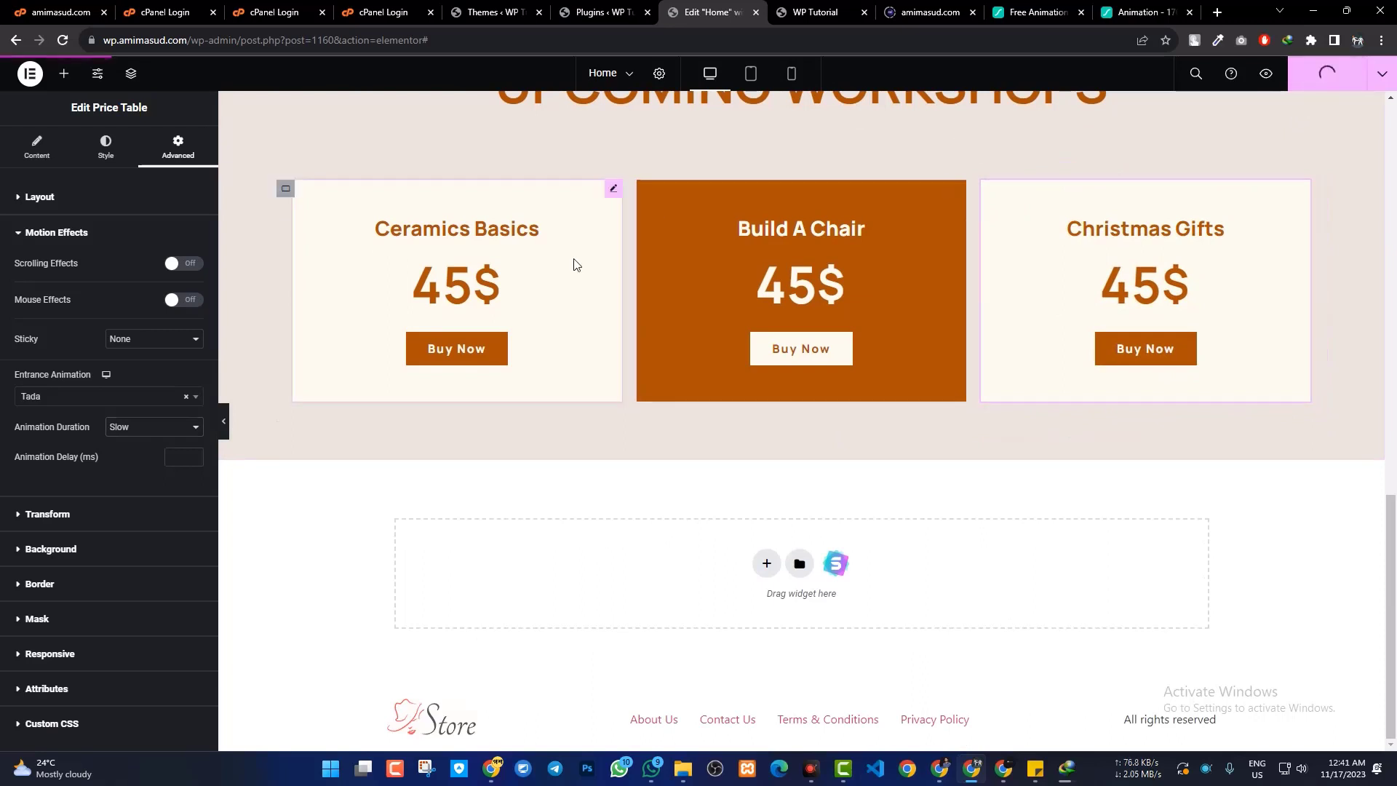
pyautogui.click(799, 11)
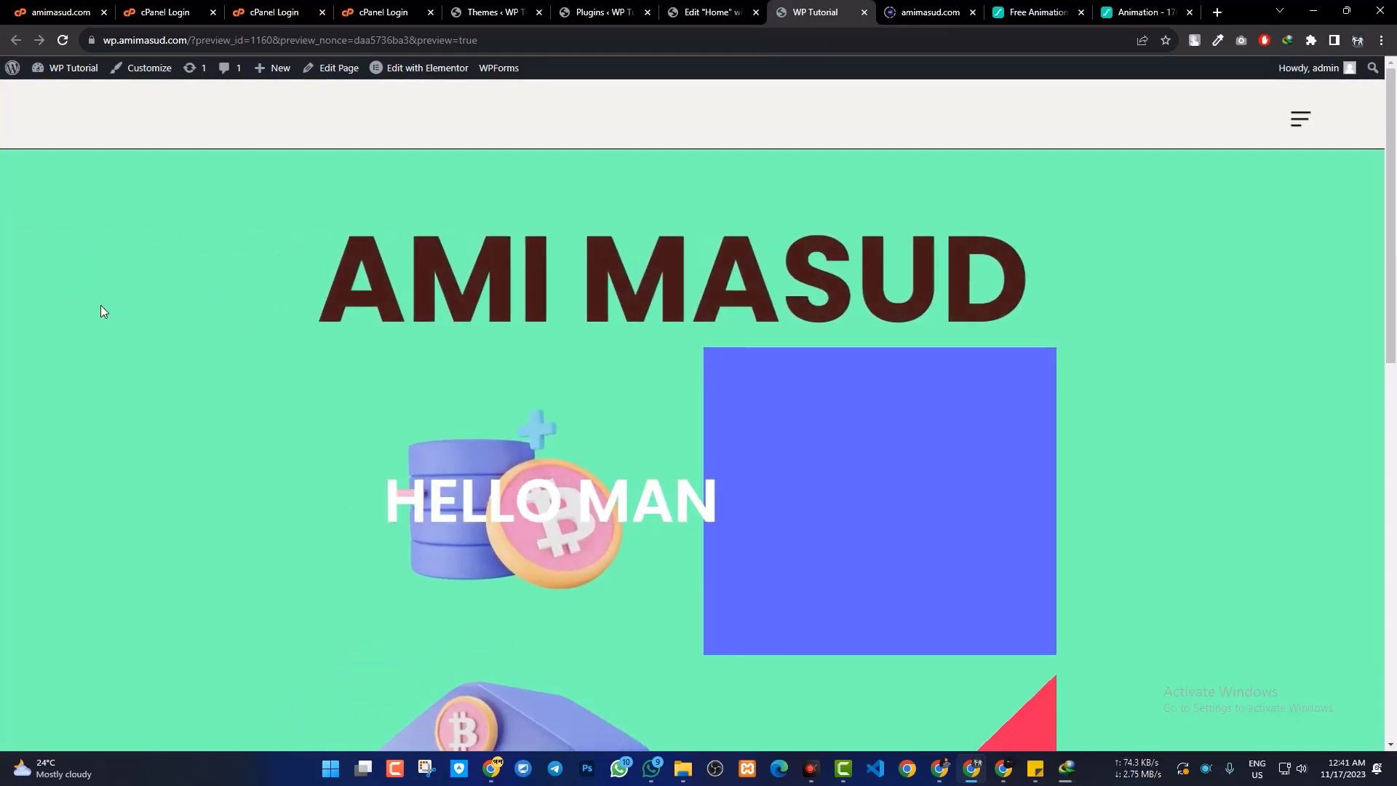
pyautogui.scroll(-6, 102, 311)
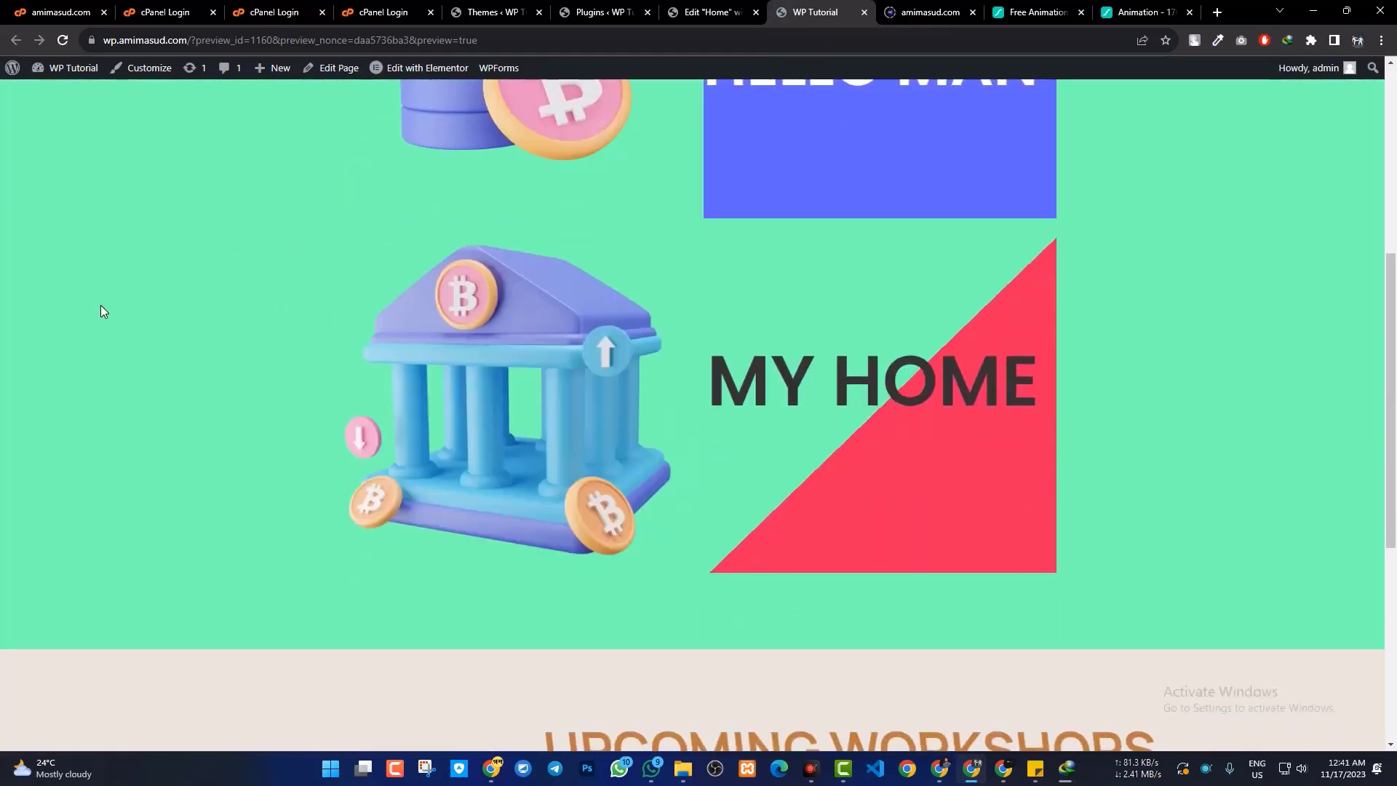
pyautogui.scroll(-6, 102, 311)
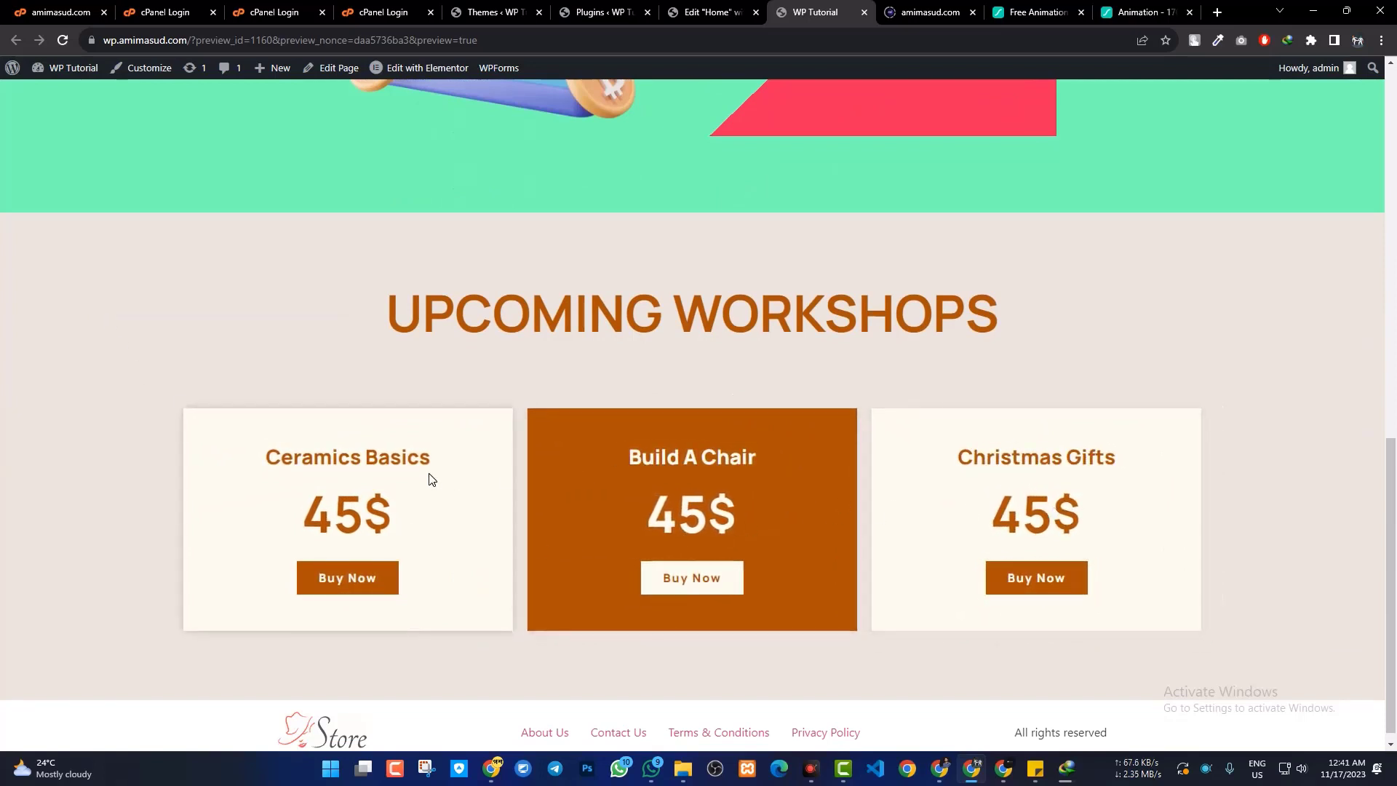
pyautogui.scroll(-1, 363, 356)
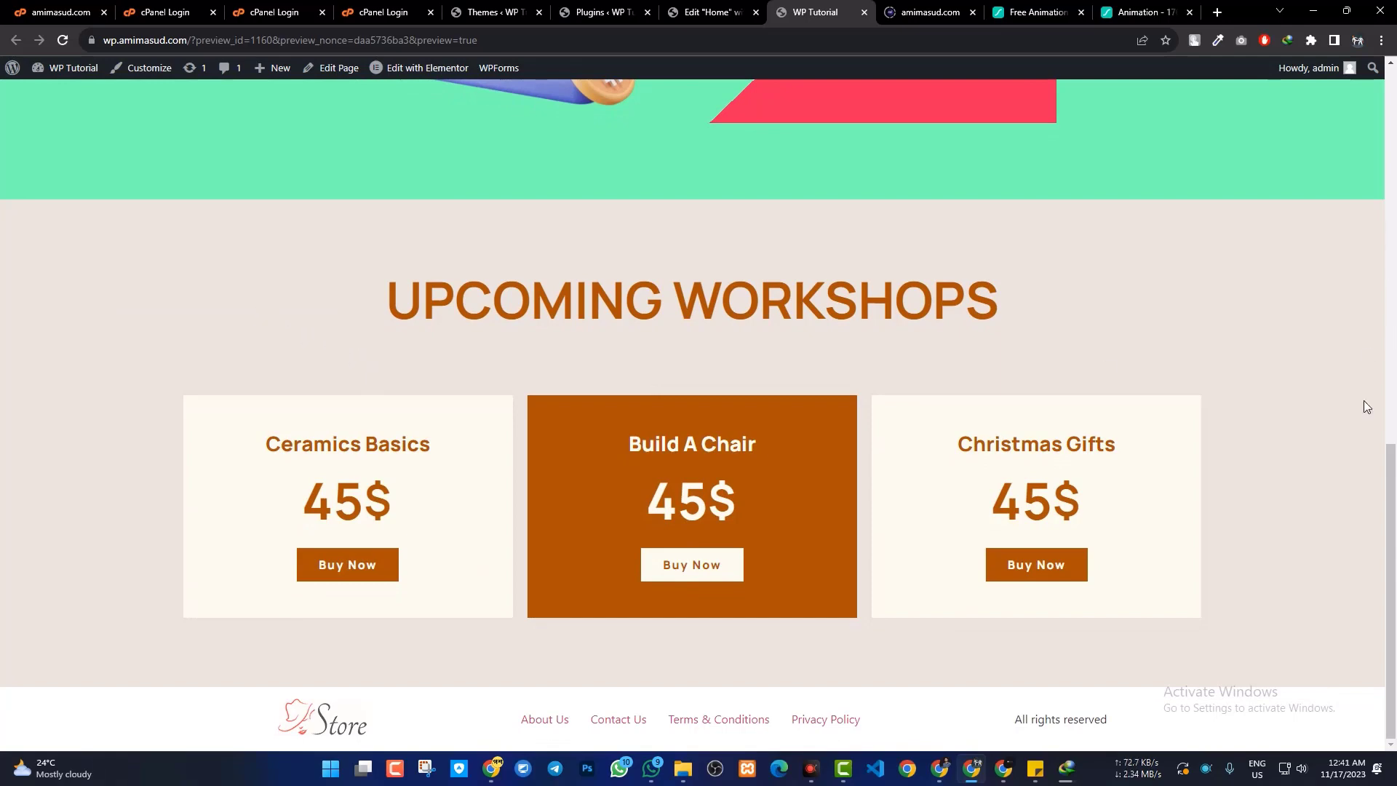
pyautogui.moveTo(1391, 497); pyautogui.dragTo(1391, 117)
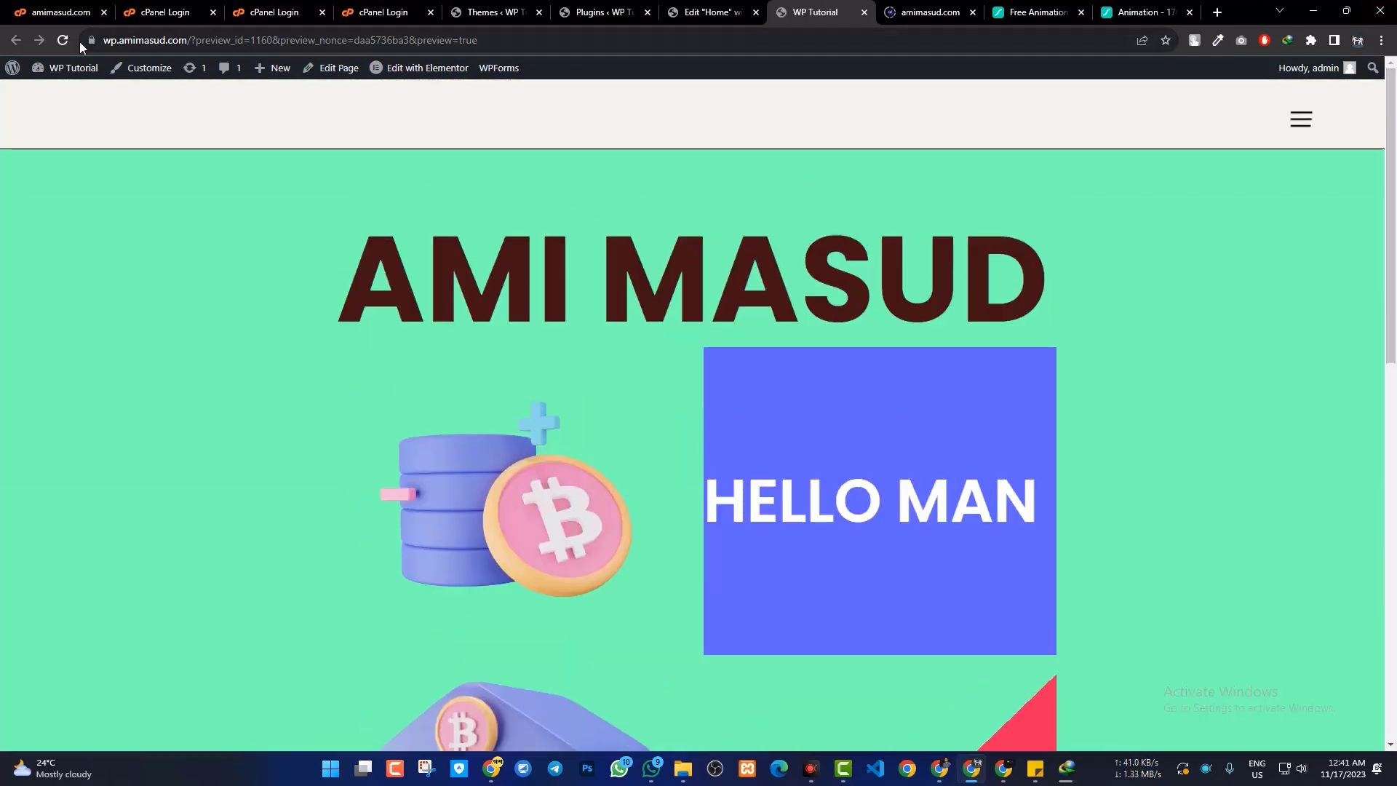
# Reload the live preview, replay the animations down to the workshop price tables and return to the Elementor editor
pyautogui.click(63, 39)
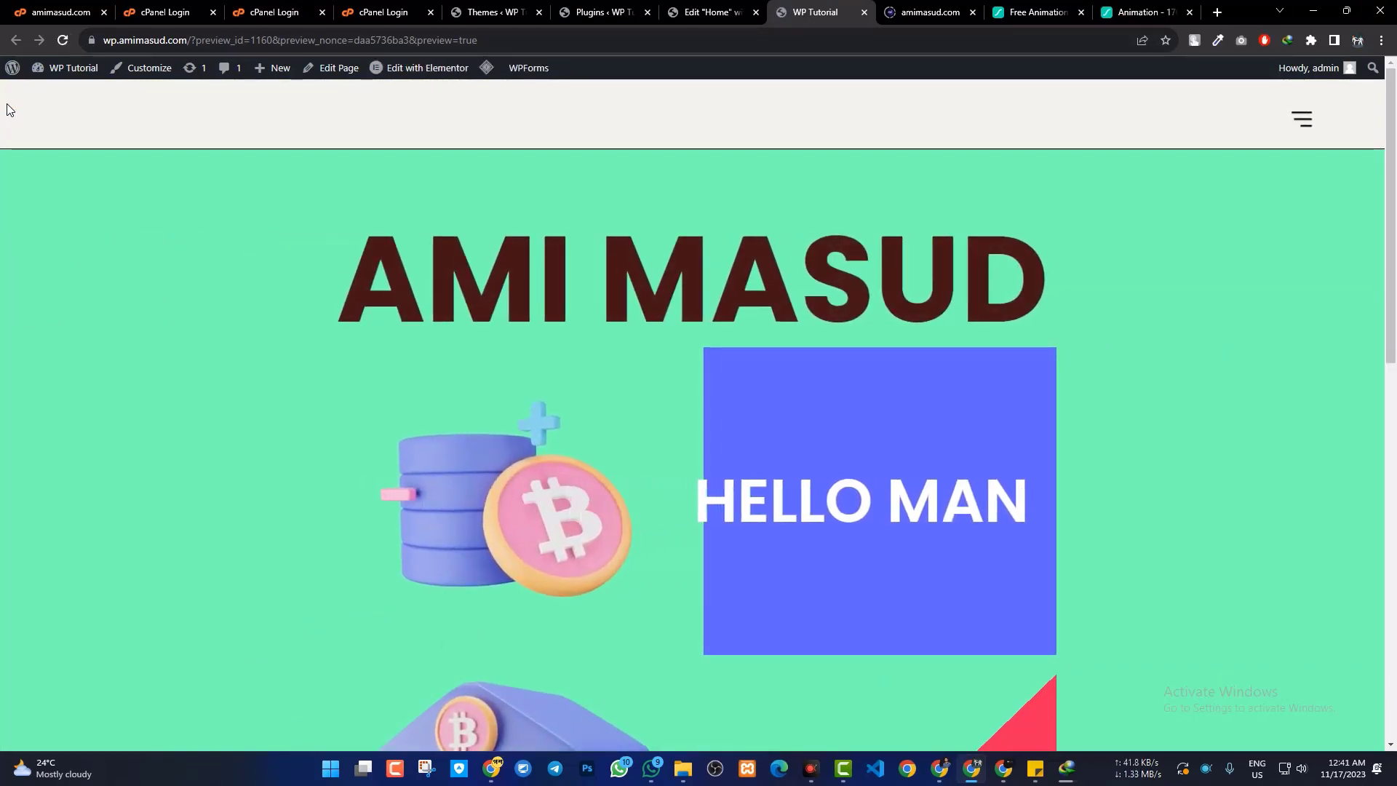
pyautogui.scroll(-6, 6, 109)
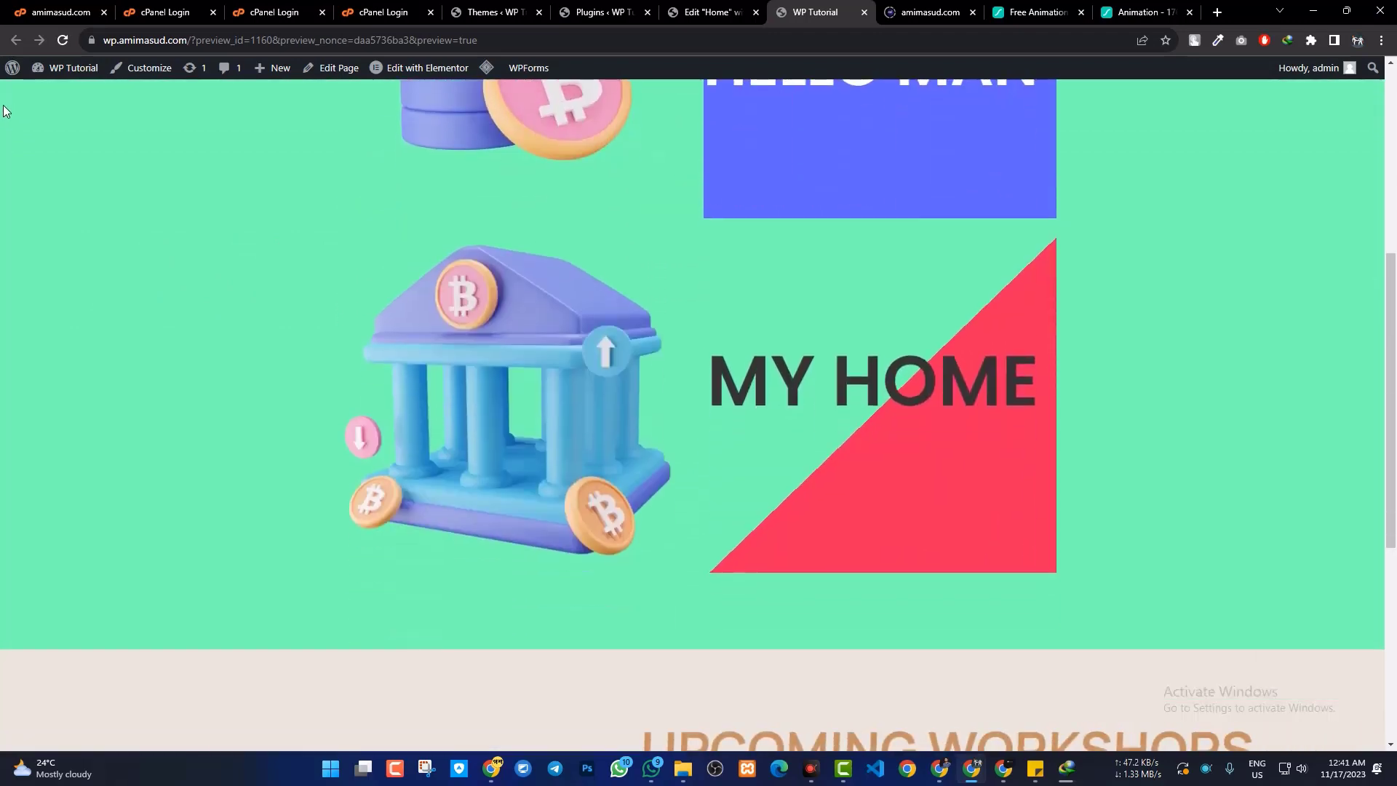
pyautogui.scroll(-6, 4, 110)
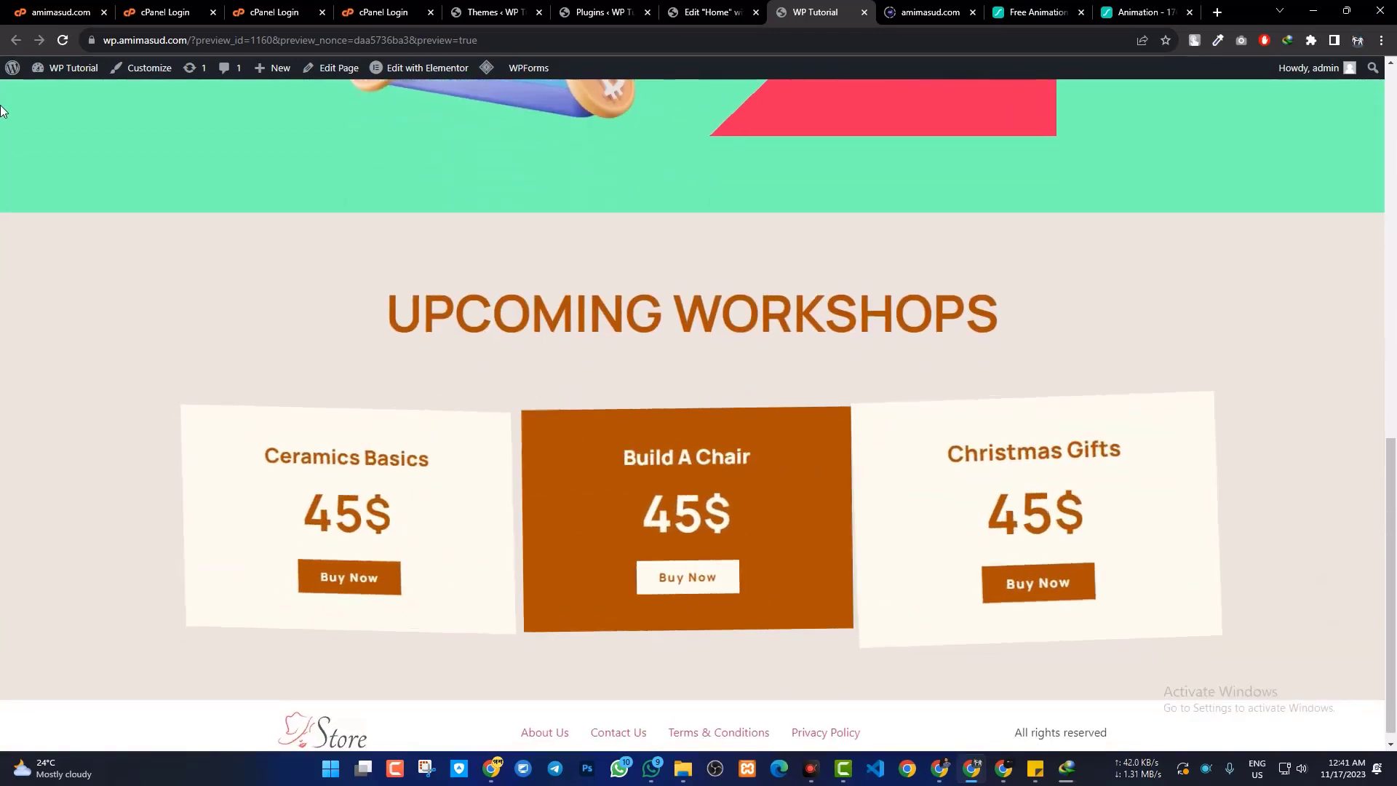
pyautogui.click(713, 12)
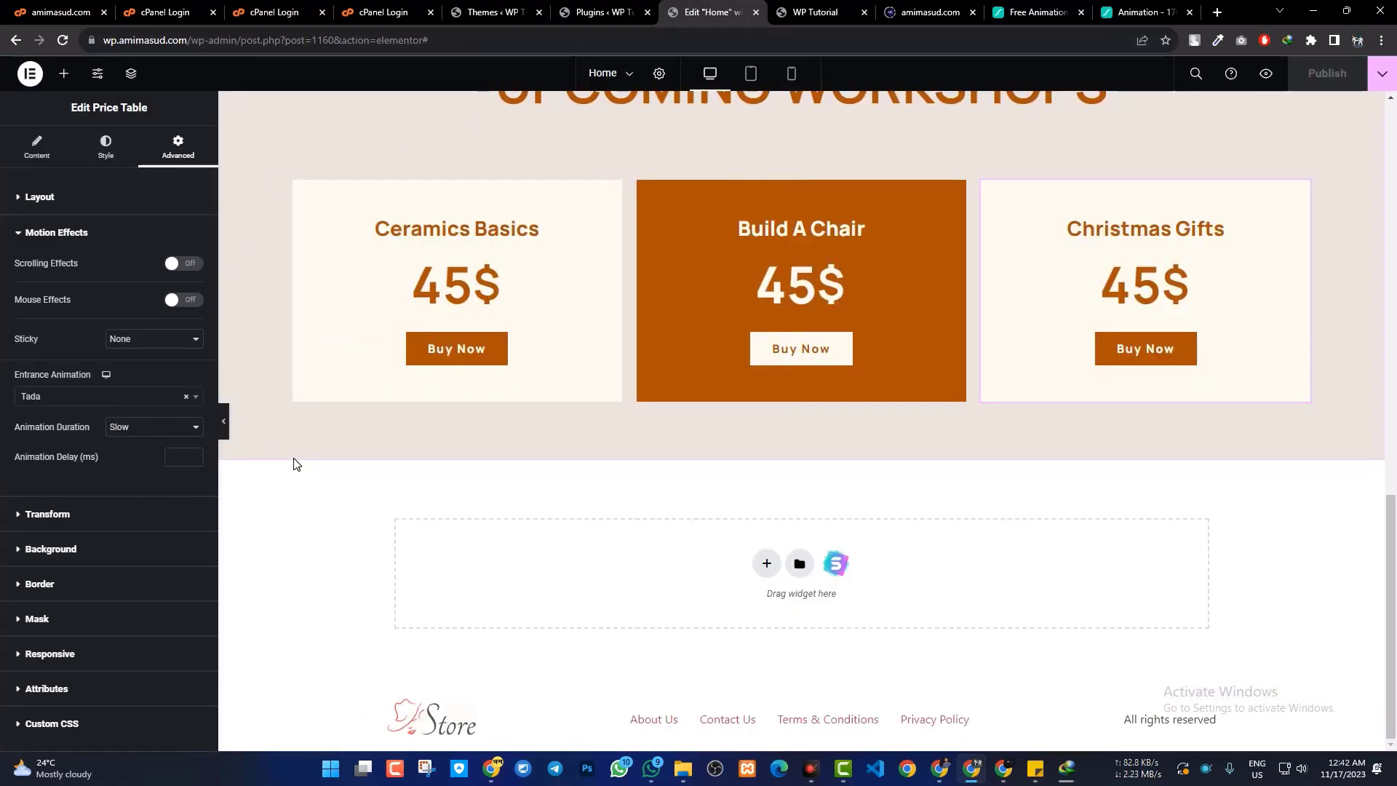
pyautogui.scroll(5, 493, 444)
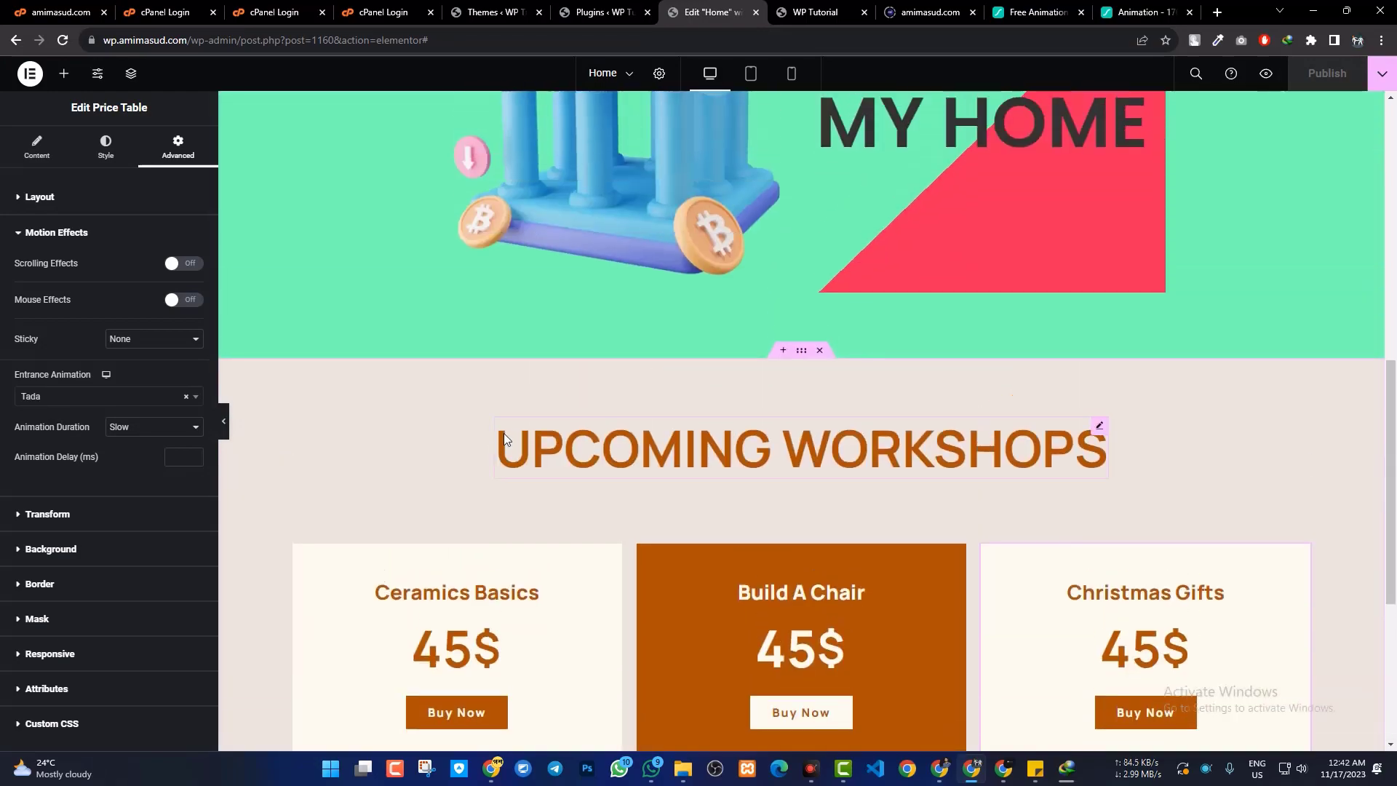